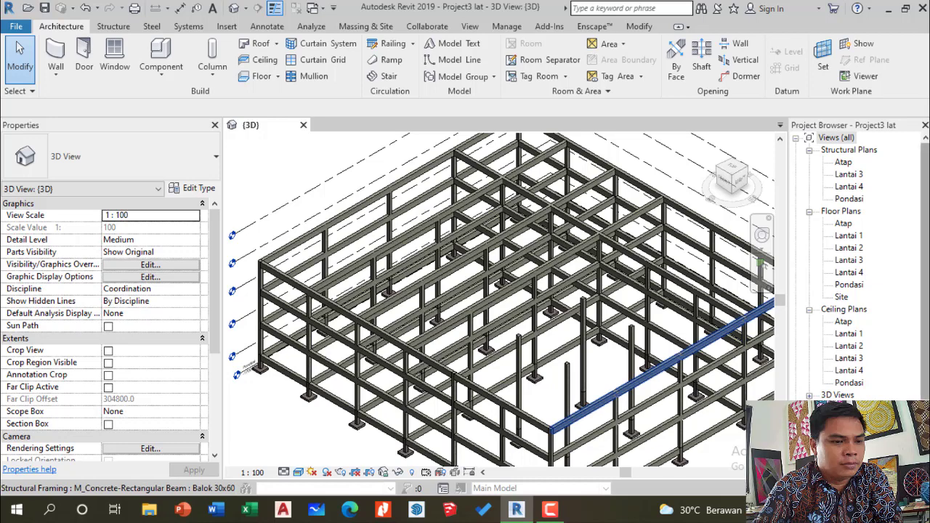
{"action": "scroll", "coordinate": [356, 325], "scroll_direction": "down", "scroll_amount": 2}
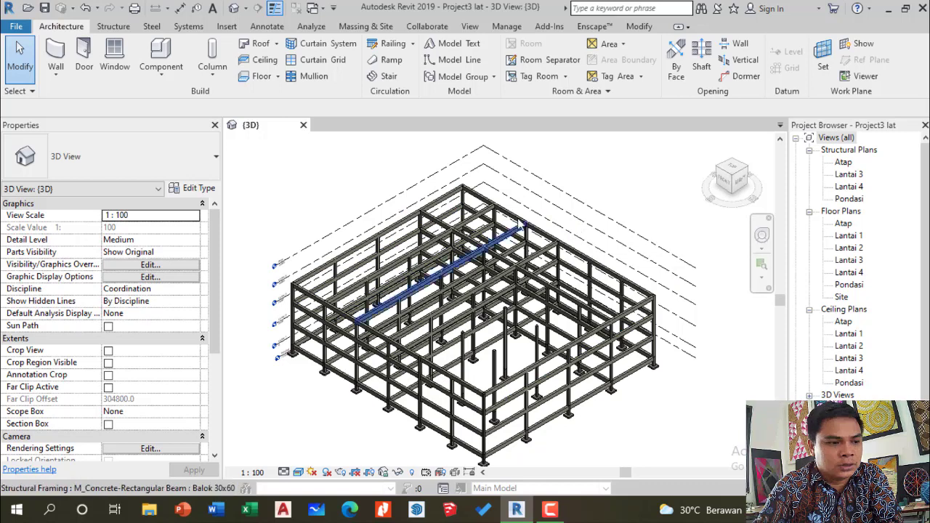
{"action": "scroll", "coordinate": [508, 217], "scroll_direction": "down", "scroll_amount": 1}
{"action": "scroll", "coordinate": [462, 348], "scroll_direction": "up", "scroll_amount": 2}
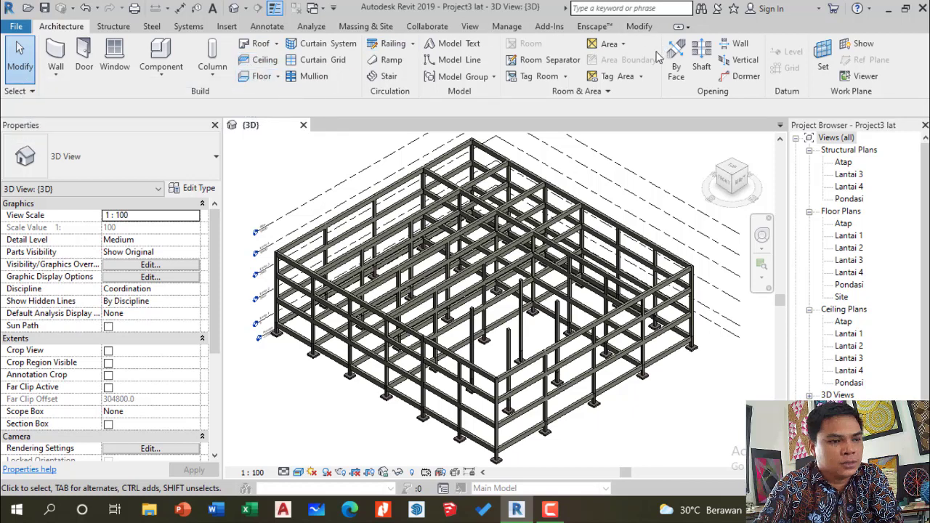
{"action": "scroll", "coordinate": [508, 224], "scroll_direction": "down", "scroll_amount": 1}
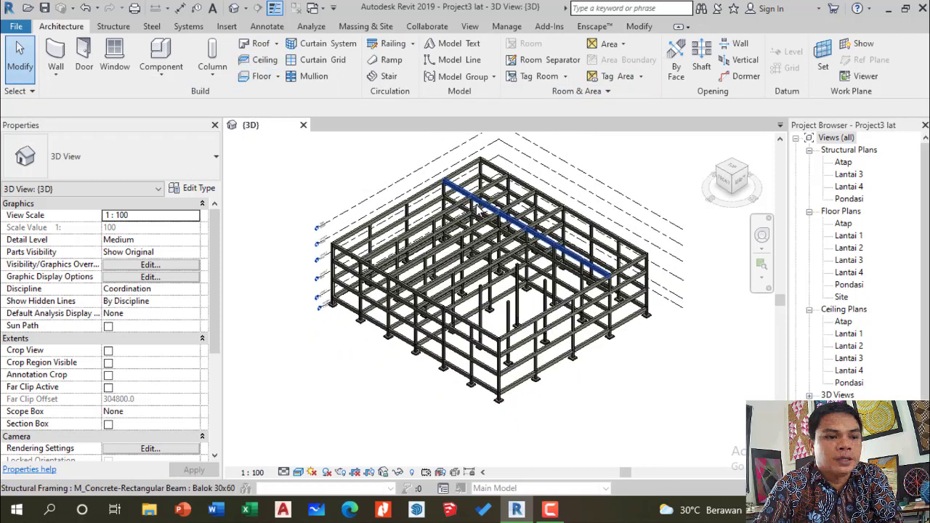
{"action": "scroll", "coordinate": [474, 205], "scroll_direction": "up", "scroll_amount": 1}
{"action": "scroll", "coordinate": [576, 222], "scroll_direction": "down", "scroll_amount": 1}
{"action": "scroll", "coordinate": [443, 245], "scroll_direction": "down", "scroll_amount": 1}
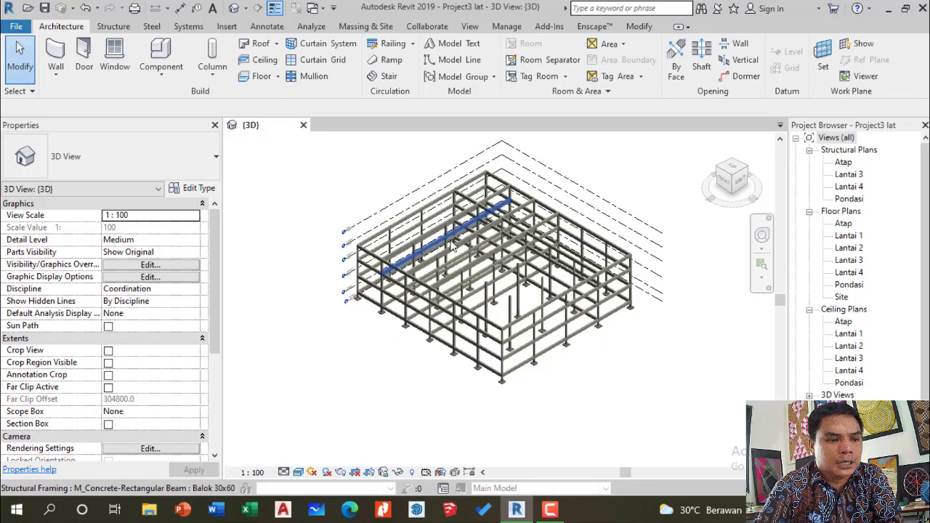
{"action": "scroll", "coordinate": [492, 210], "scroll_direction": "up", "scroll_amount": 1}
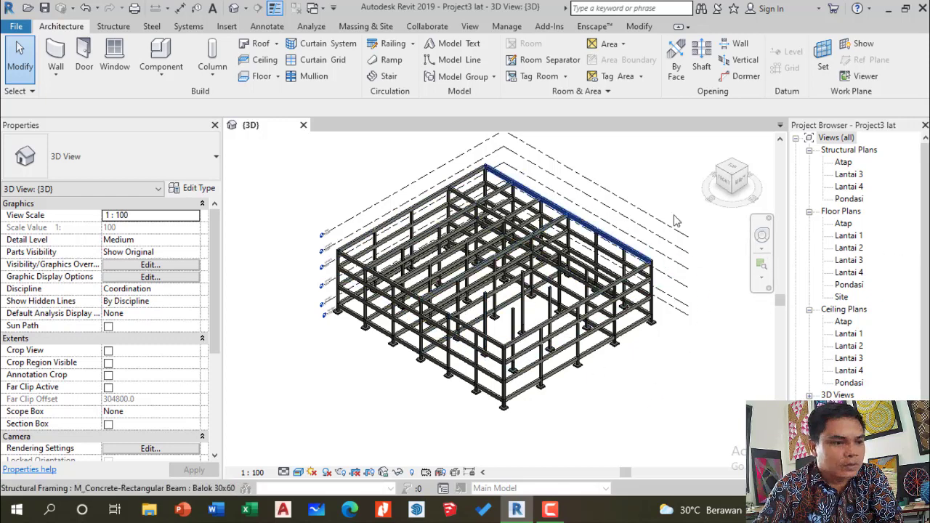
Open the Lantai 1 floor plan and start a floor boundary sketch there with the Floor tool
{"action": "double_click", "coordinate": [851, 236]}
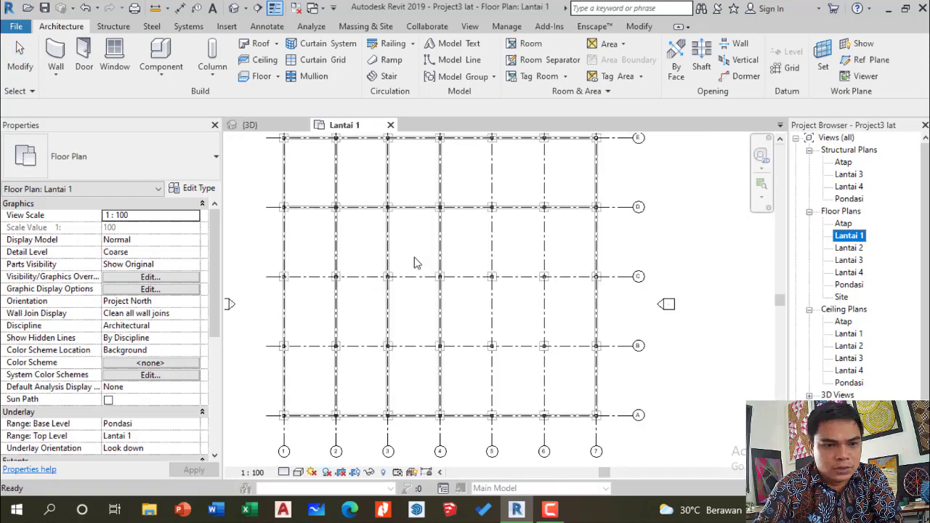
{"action": "scroll", "coordinate": [416, 263], "scroll_direction": "down", "scroll_amount": 2}
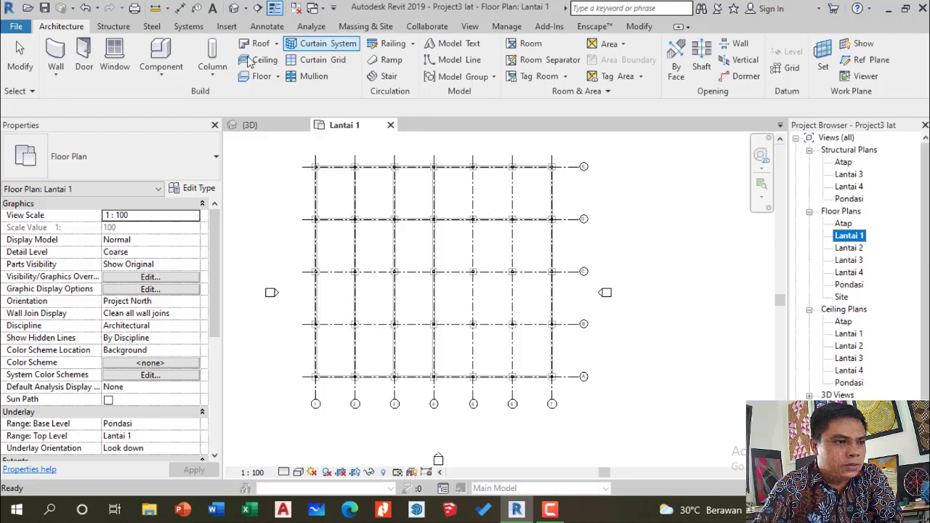
{"action": "left_click", "coordinate": [279, 77]}
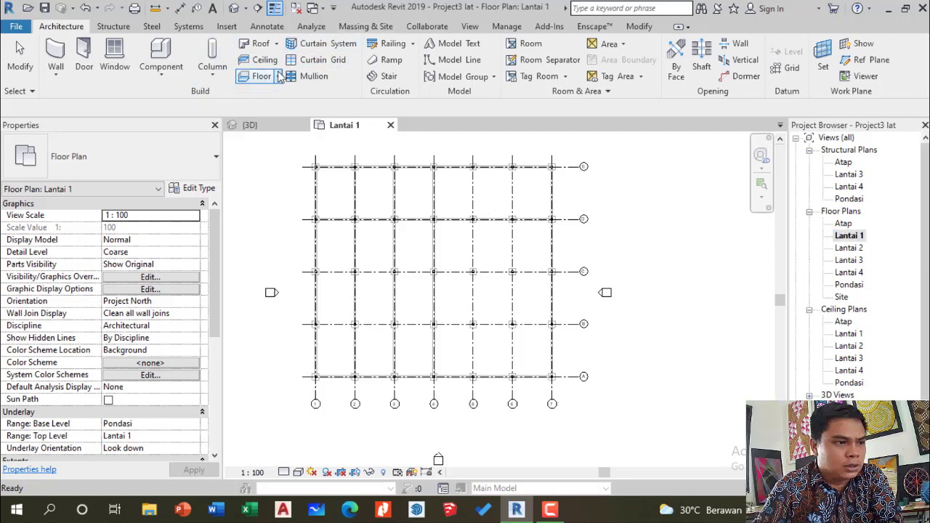
{"action": "left_click", "coordinate": [257, 77]}
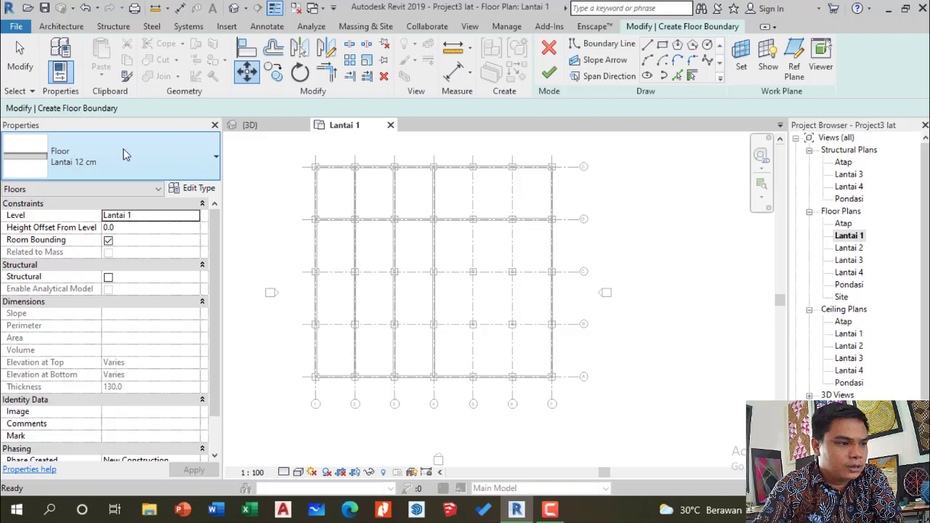
{"action": "left_click", "coordinate": [211, 168]}
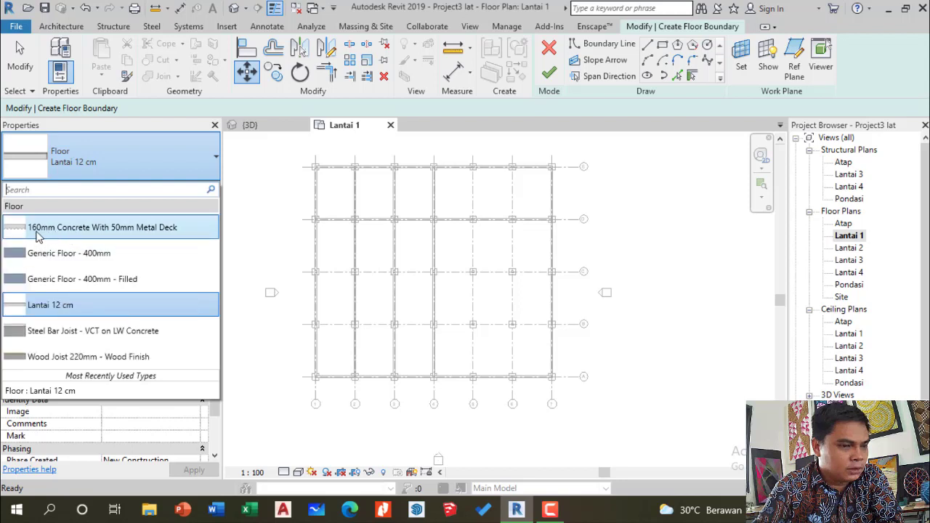
{"action": "mouse_move", "coordinate": [41, 233]}
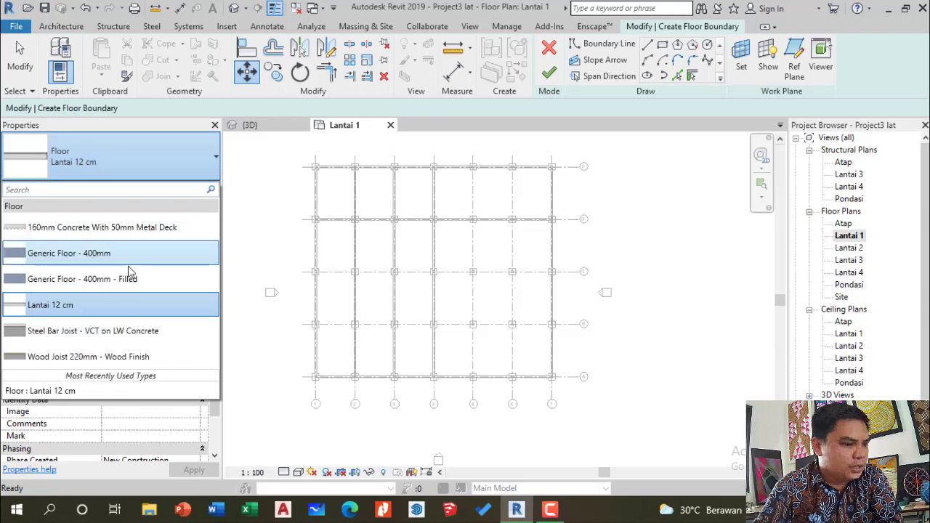
{"action": "left_click", "coordinate": [187, 153]}
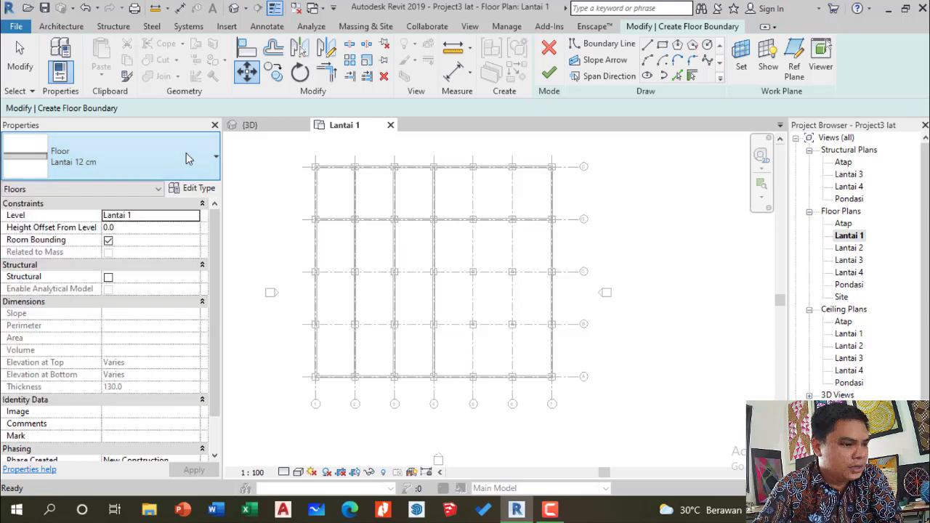
{"action": "left_click", "coordinate": [200, 188]}
{"action": "left_click", "coordinate": [782, 75]}
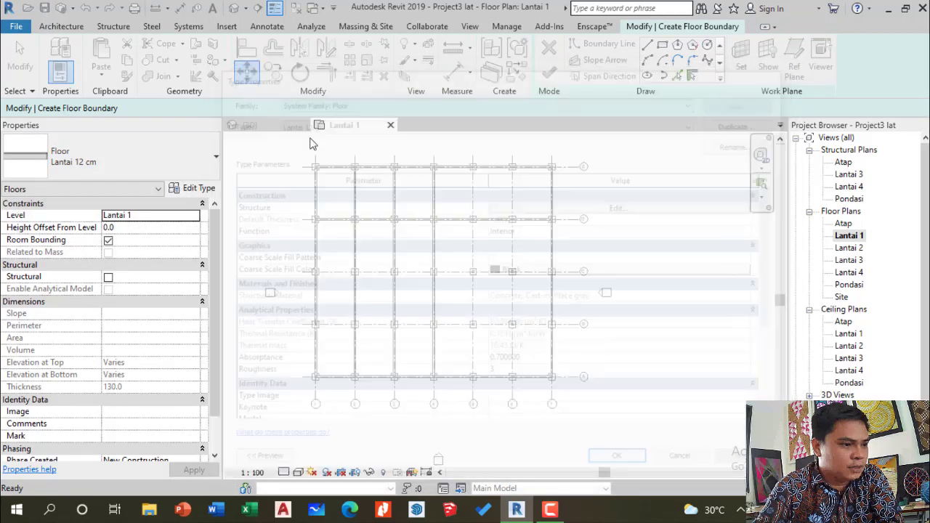
Choose the Generic Floor - 400mm type and duplicate it as a new floor type named Lantai t-12
{"action": "left_click", "coordinate": [181, 156]}
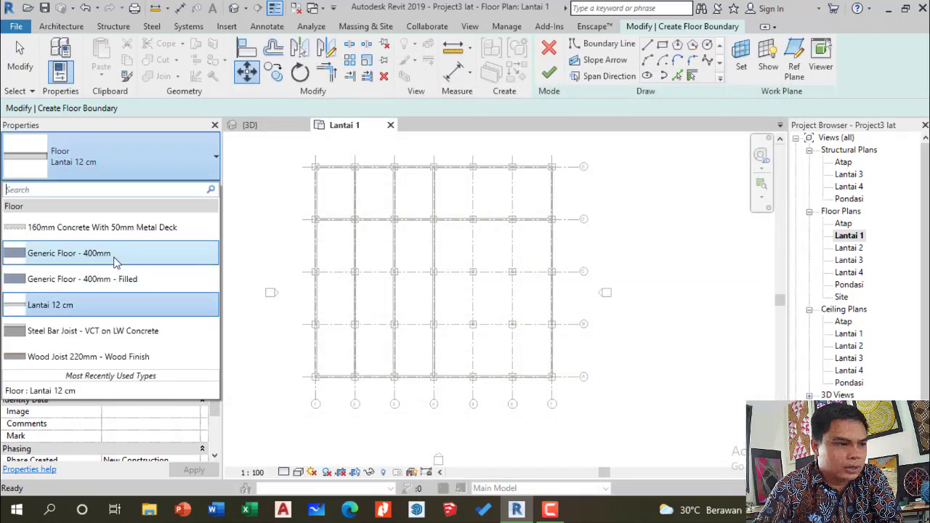
{"action": "left_click", "coordinate": [114, 254]}
{"action": "left_click", "coordinate": [207, 190]}
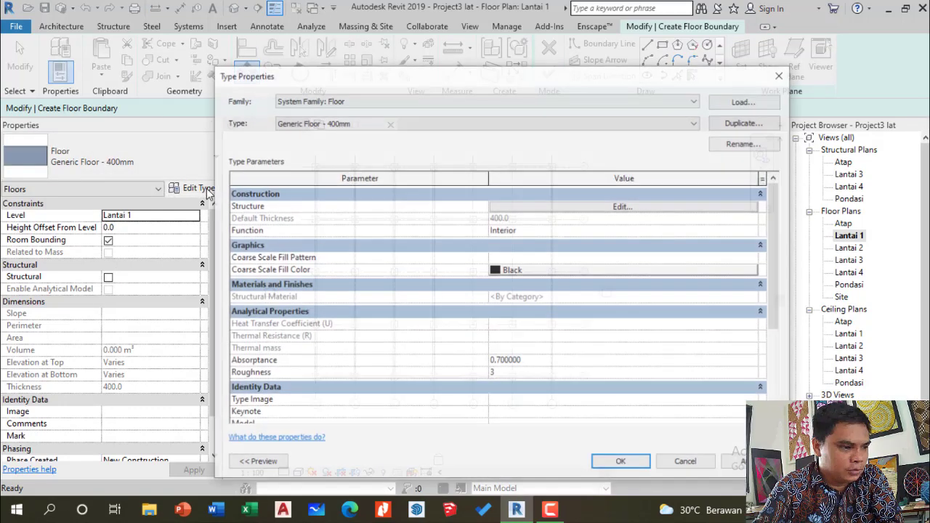
{"action": "left_click", "coordinate": [745, 123]}
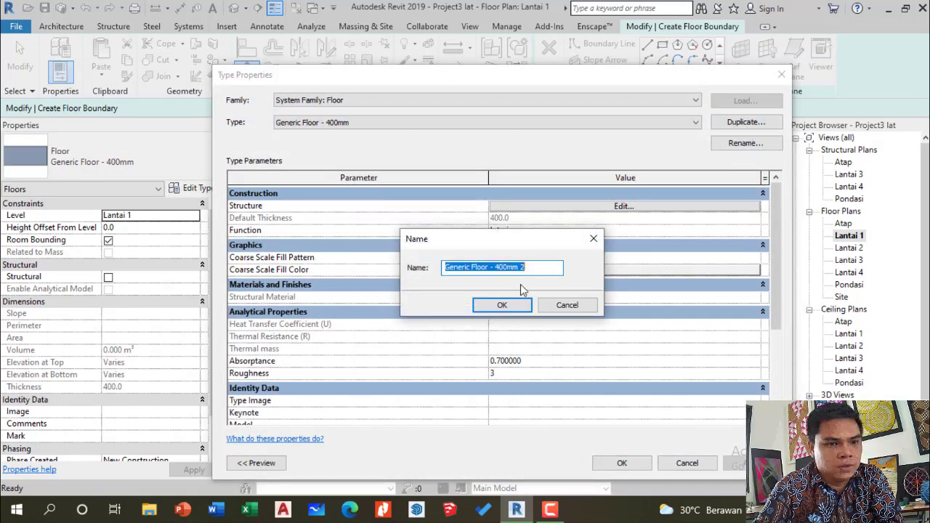
{"action": "type", "text": "LAnt"}
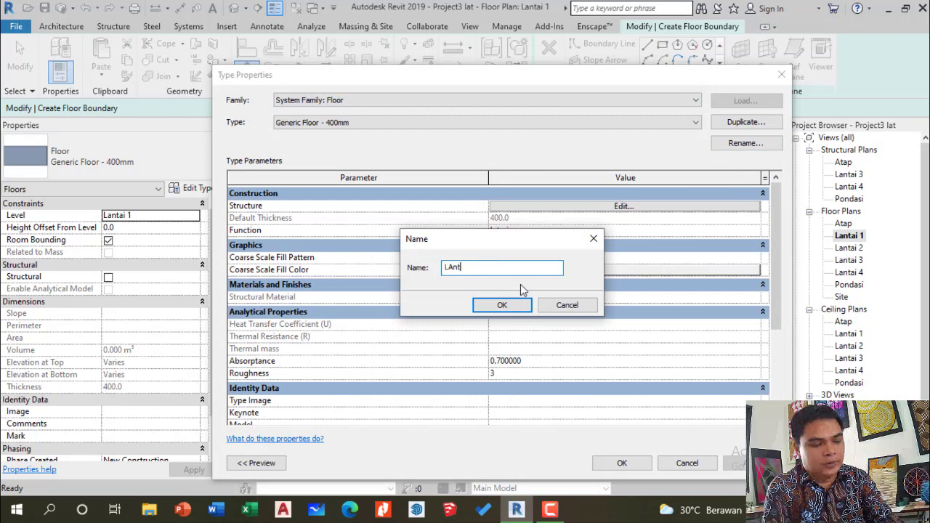
{"action": "key", "text": "BackSpace"}
{"action": "key", "text": "BackSpace"}
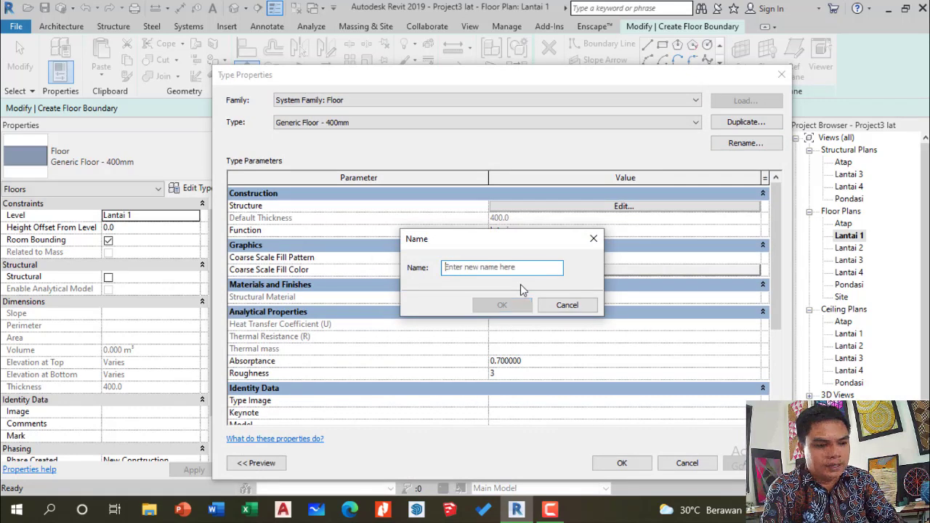
{"action": "type", "text": "Lantai t-"}
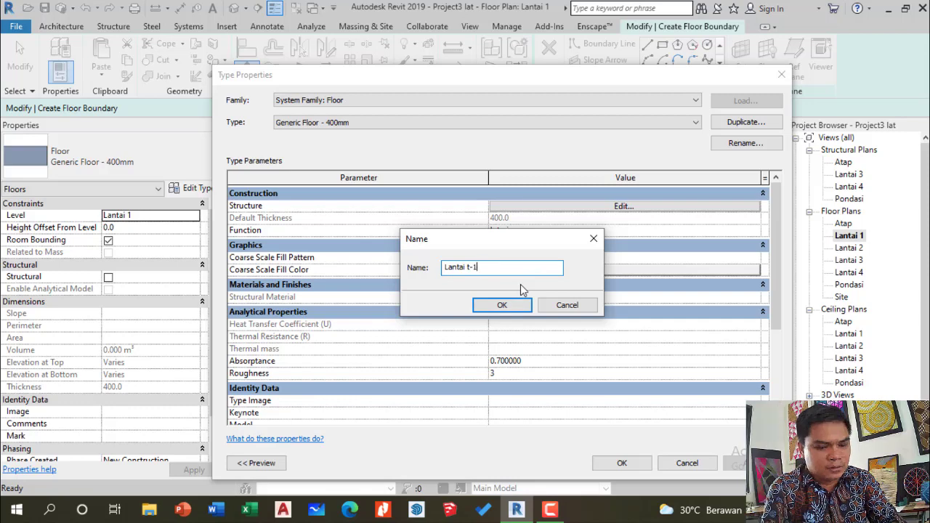
{"action": "type", "text": "12"}
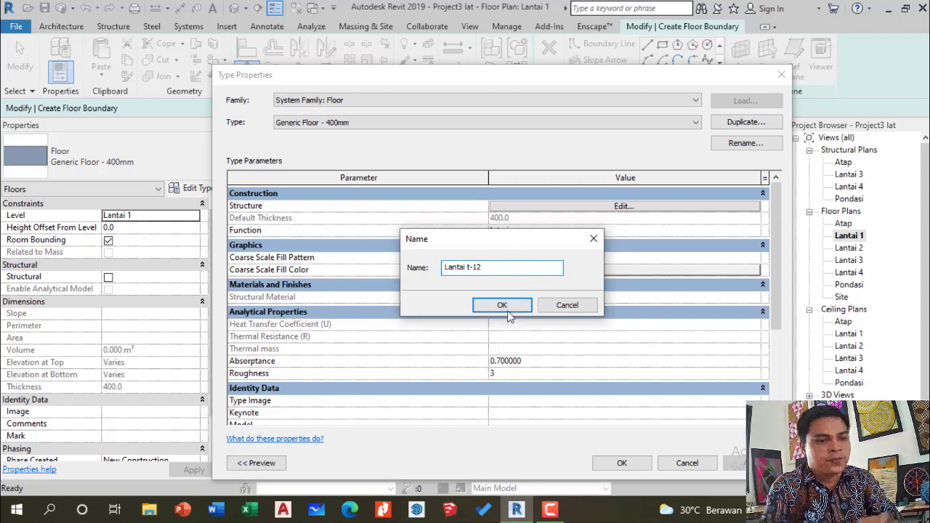
{"action": "left_click", "coordinate": [503, 304]}
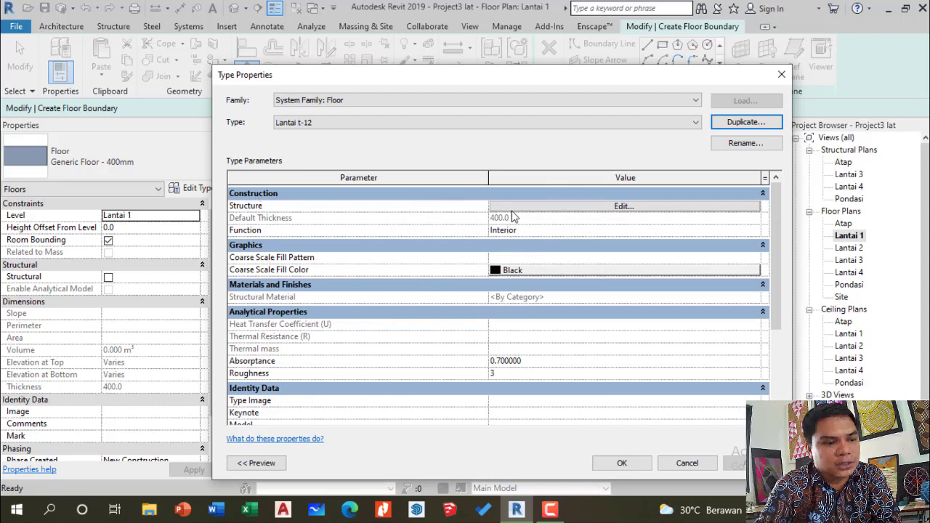
Set the structure layer of the Lantai t-12 floor type to 120 mm thick with the Concrete - Cast-in-Place Concrete material
{"action": "left_click", "coordinate": [590, 208]}
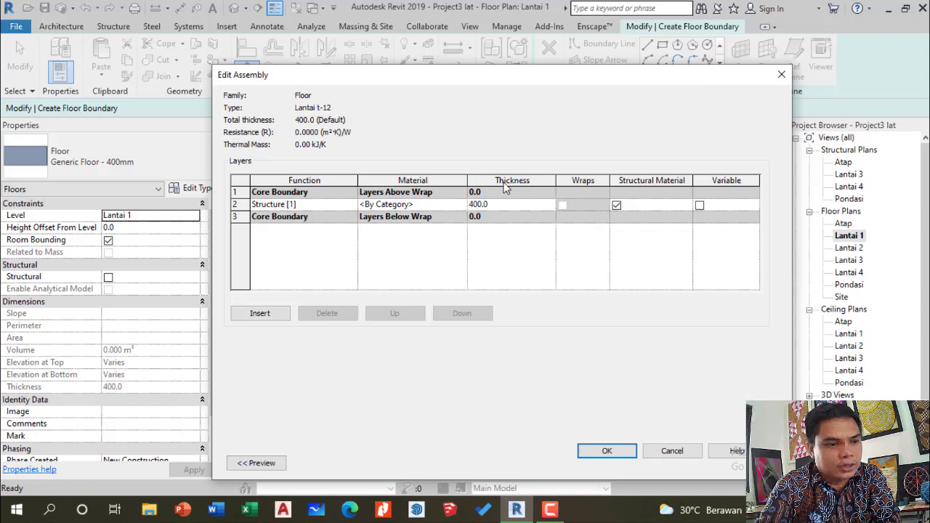
{"action": "left_click", "coordinate": [542, 208]}
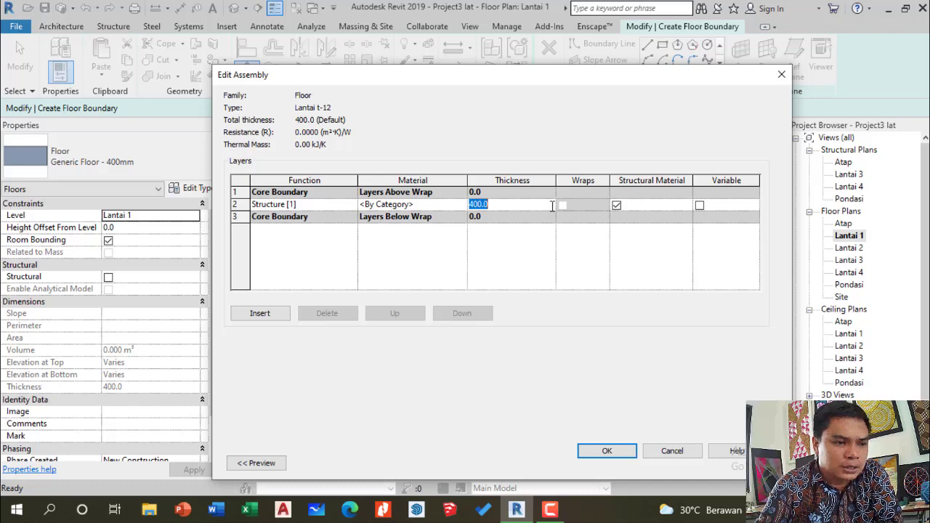
{"action": "type", "text": "120"}
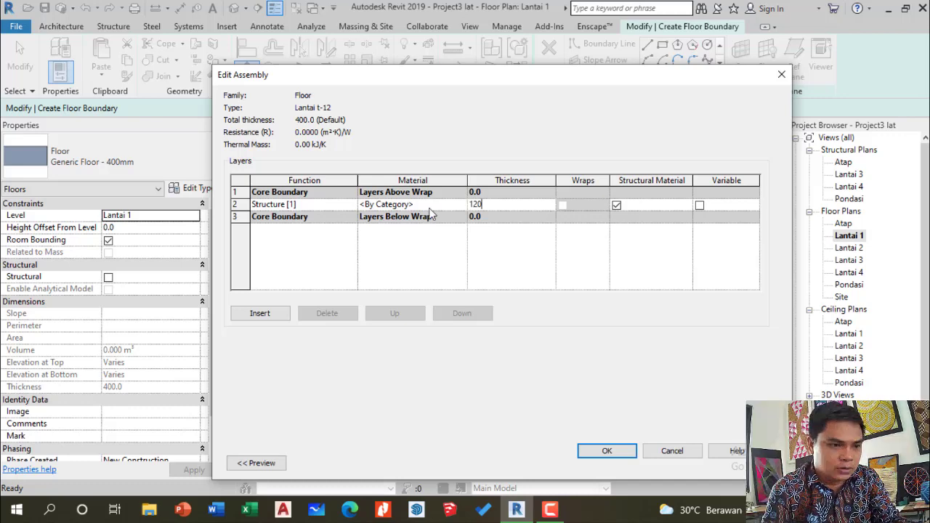
{"action": "left_click", "coordinate": [427, 206]}
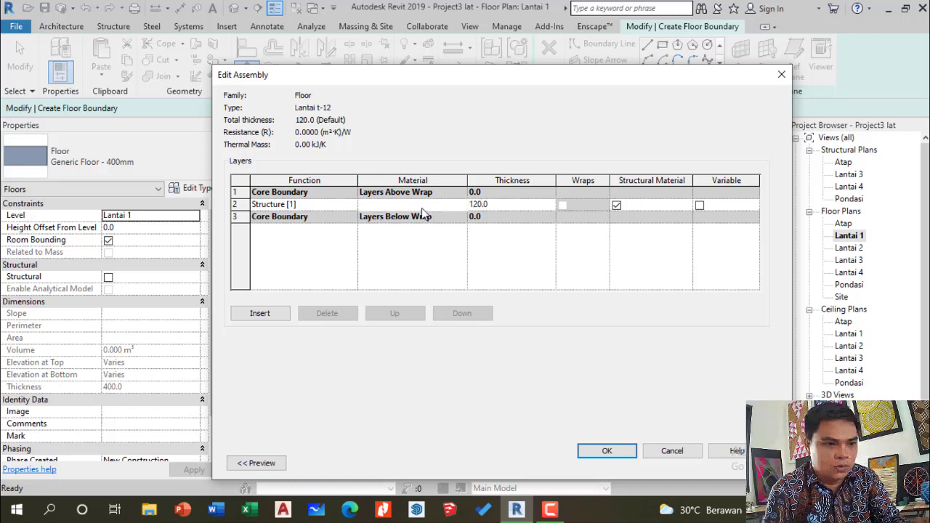
{"action": "left_click", "coordinate": [462, 205]}
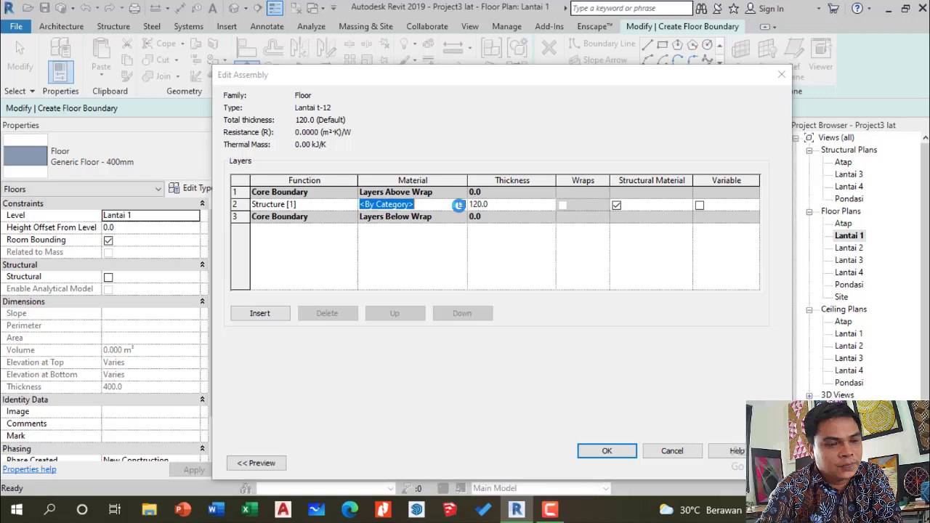
{"action": "scroll", "coordinate": [352, 207], "scroll_direction": "down", "scroll_amount": 5}
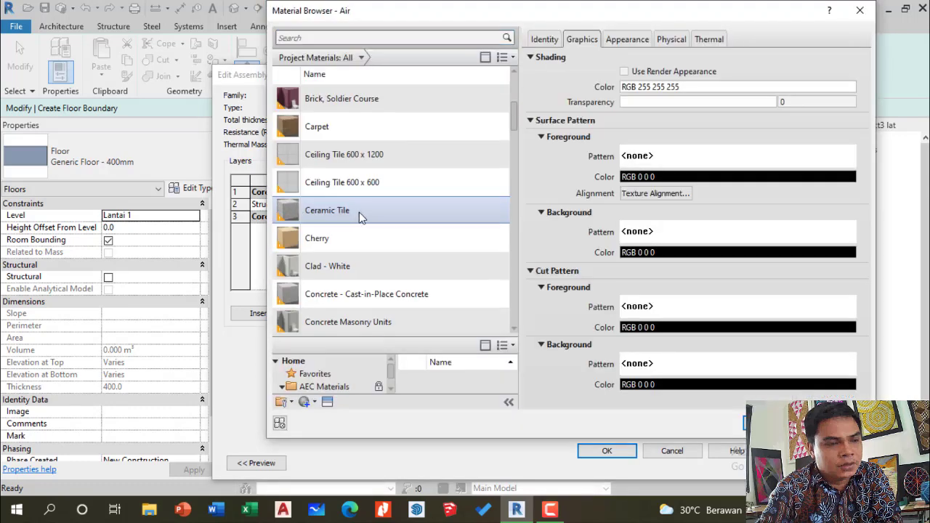
{"action": "left_click", "coordinate": [410, 153]}
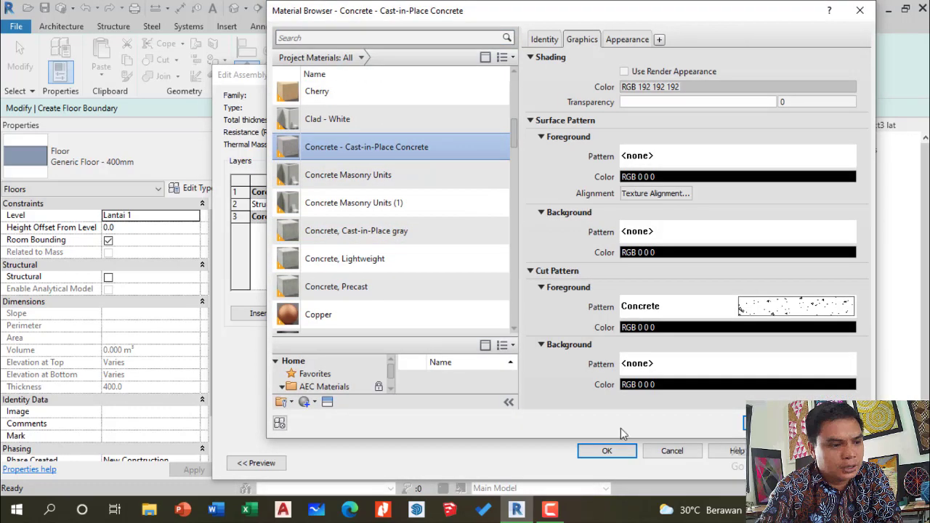
{"action": "left_click", "coordinate": [614, 454]}
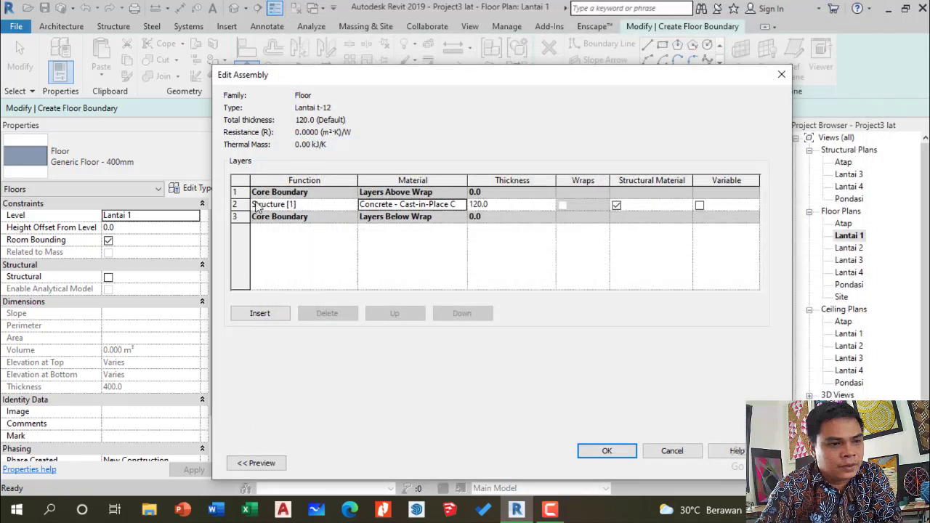
Insert a layer above the concrete structure layer and set its function to Finish 1 [4]
{"action": "left_click", "coordinate": [274, 315]}
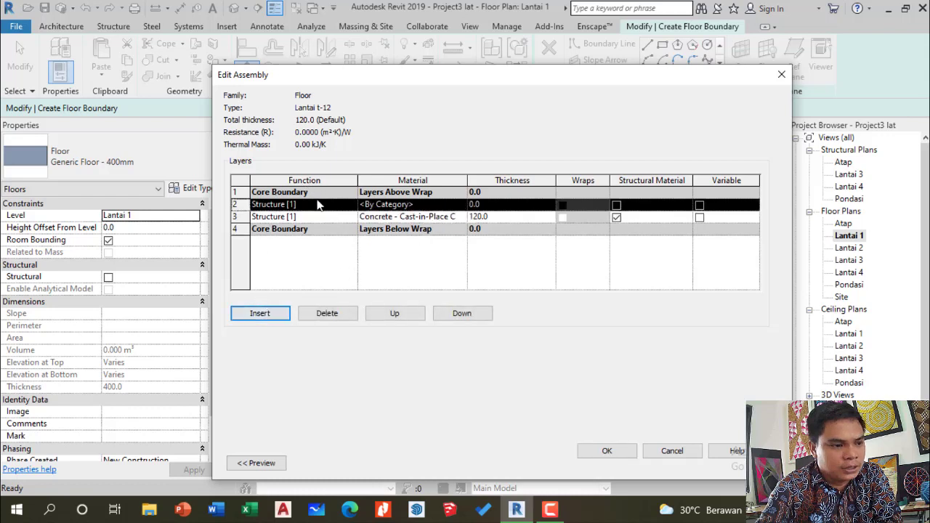
{"action": "left_click", "coordinate": [352, 207]}
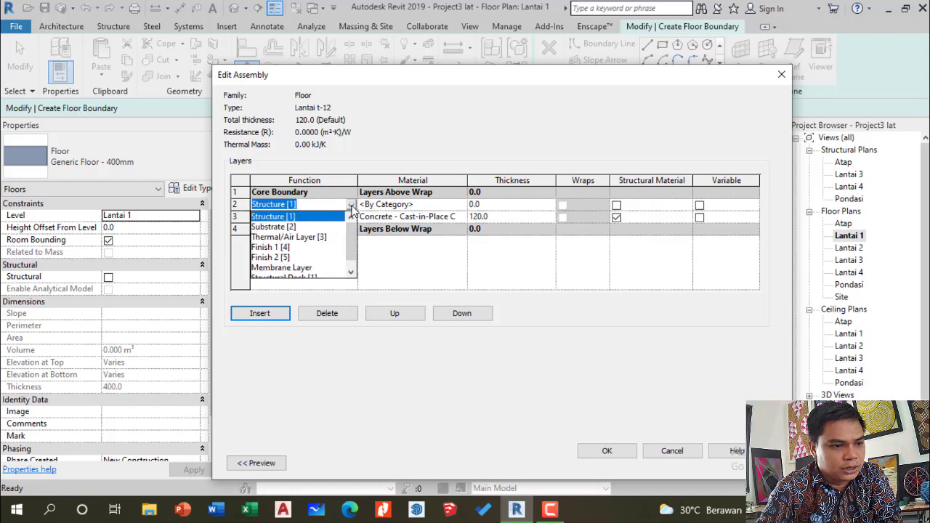
{"action": "left_click", "coordinate": [270, 247]}
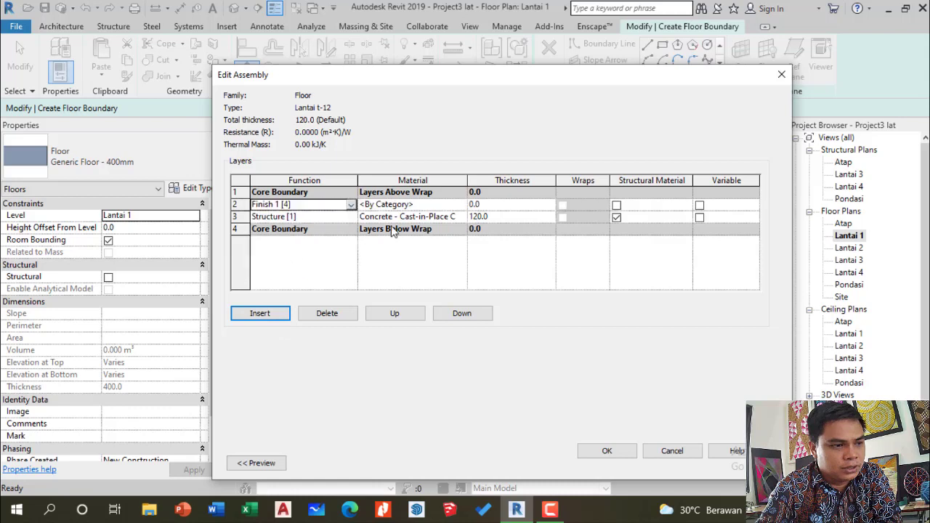
Open the material choices for the Finish 1 [4] layer and look through the project materials for a tile finish
{"action": "left_click", "coordinate": [424, 208]}
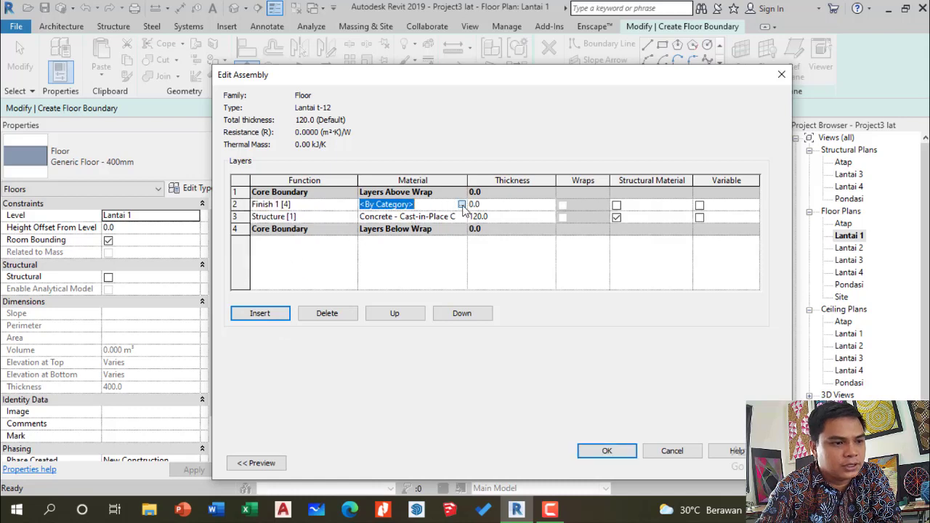
{"action": "left_click", "coordinate": [461, 204]}
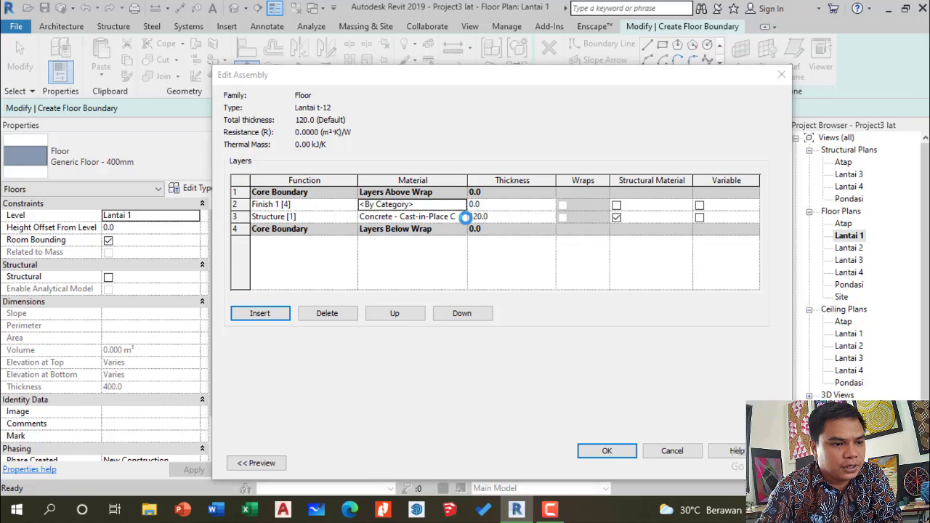
{"action": "scroll", "coordinate": [442, 254], "scroll_direction": "down", "scroll_amount": 3}
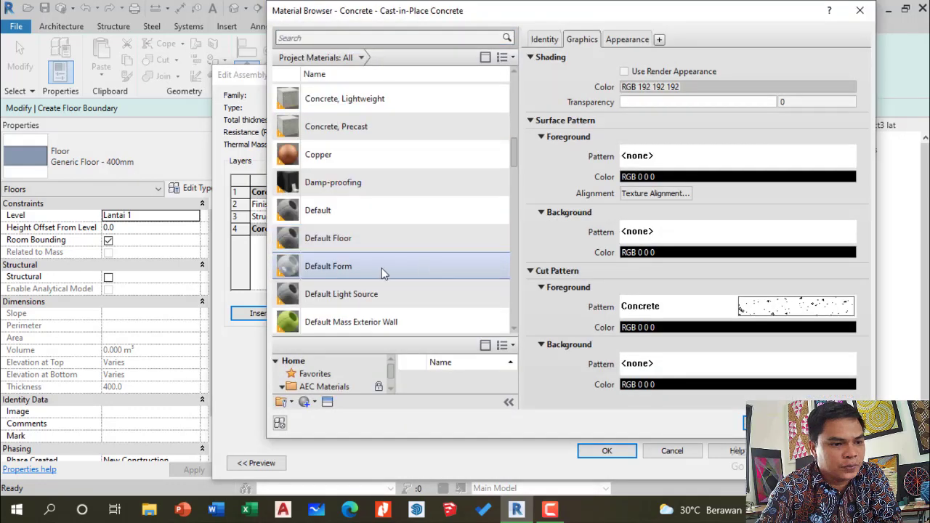
{"action": "scroll", "coordinate": [372, 240], "scroll_direction": "up", "scroll_amount": 5}
{"action": "scroll", "coordinate": [374, 246], "scroll_direction": "down", "scroll_amount": 3}
{"action": "scroll", "coordinate": [374, 247], "scroll_direction": "down", "scroll_amount": 15}
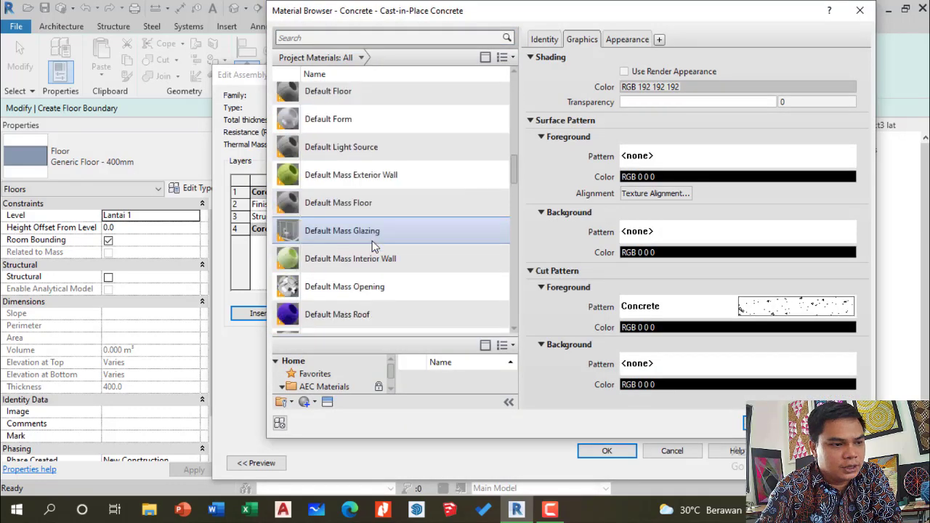
{"action": "scroll", "coordinate": [374, 246], "scroll_direction": "down", "scroll_amount": 4}
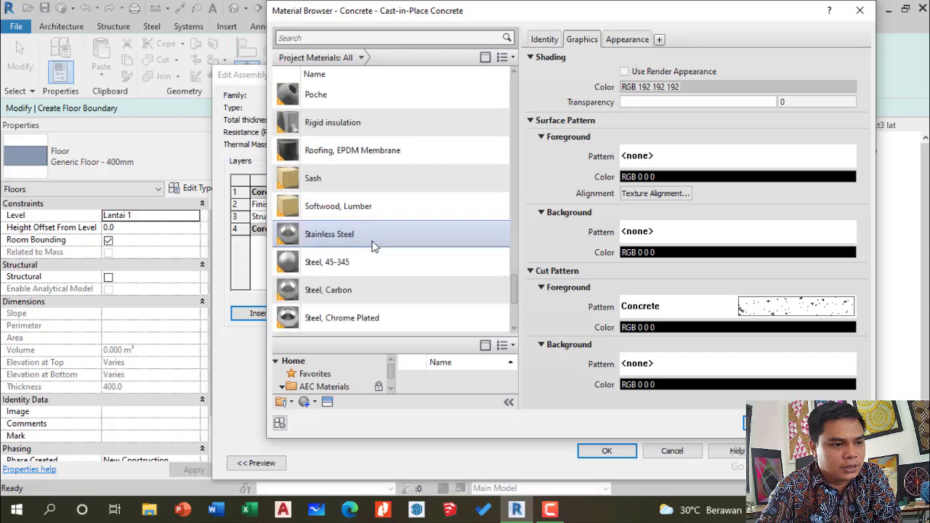
{"action": "scroll", "coordinate": [373, 246], "scroll_direction": "up", "scroll_amount": 6}
{"action": "scroll", "coordinate": [372, 244], "scroll_direction": "up", "scroll_amount": 3}
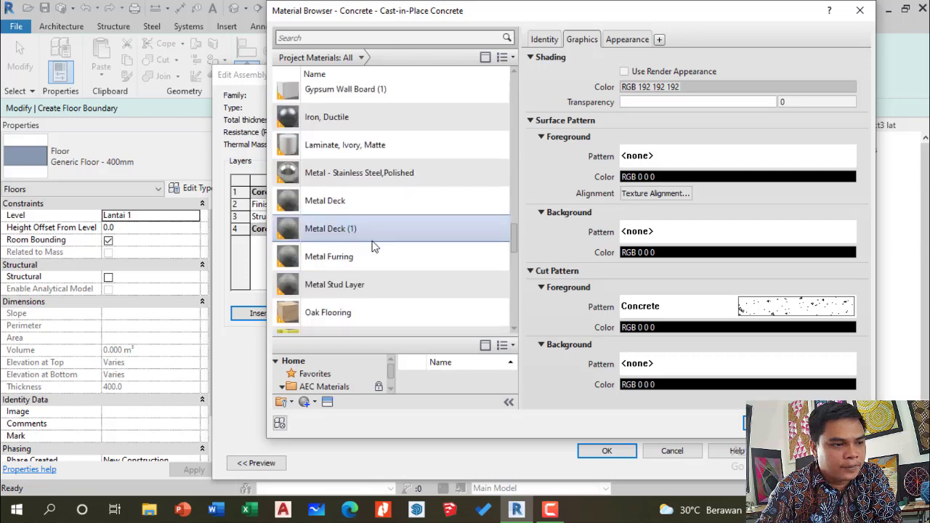
{"action": "scroll", "coordinate": [372, 246], "scroll_direction": "up", "scroll_amount": 15}
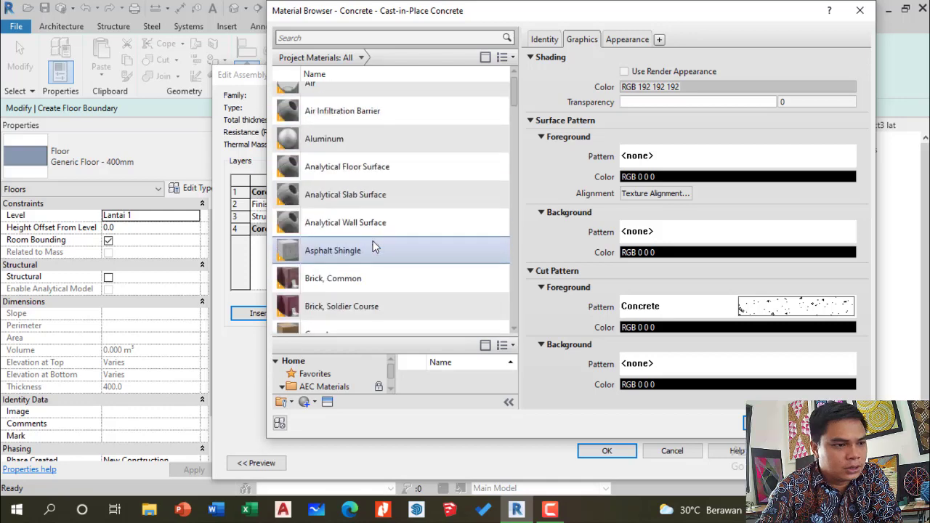
{"action": "scroll", "coordinate": [373, 246], "scroll_direction": "up", "scroll_amount": 1}
Find and assign the Ceramic Tile material to the finish layer, set its thickness to 10 mm, and accept the floor type changes
{"action": "left_click", "coordinate": [382, 37]}
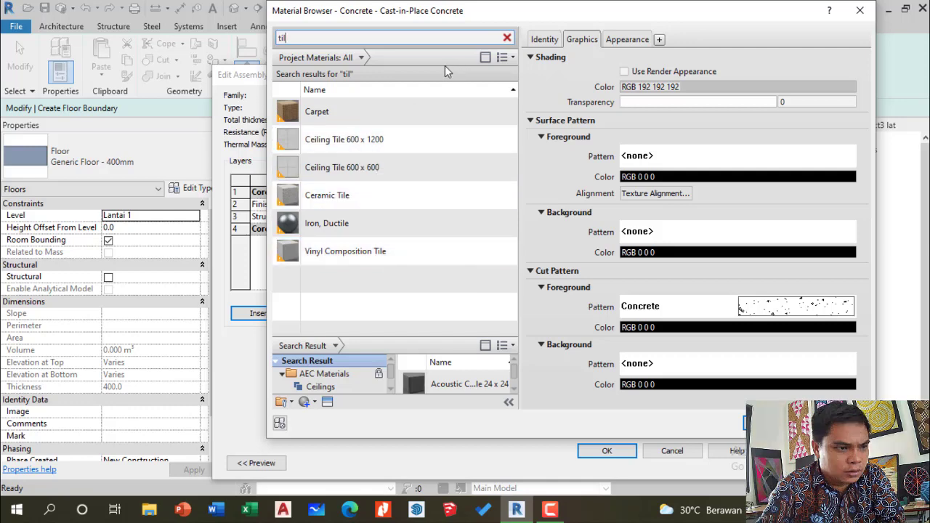
{"action": "left_click", "coordinate": [362, 193]}
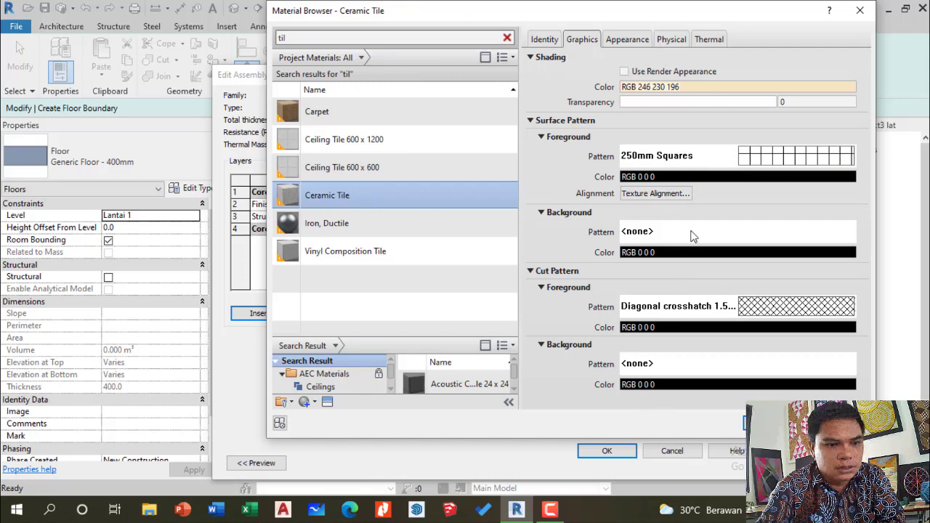
{"action": "left_click", "coordinate": [764, 423]}
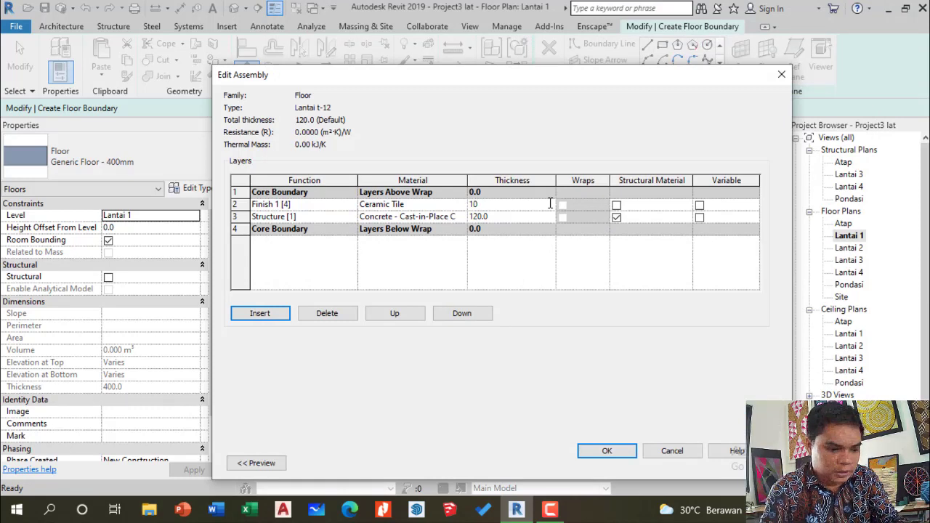
{"action": "left_click", "coordinate": [607, 451]}
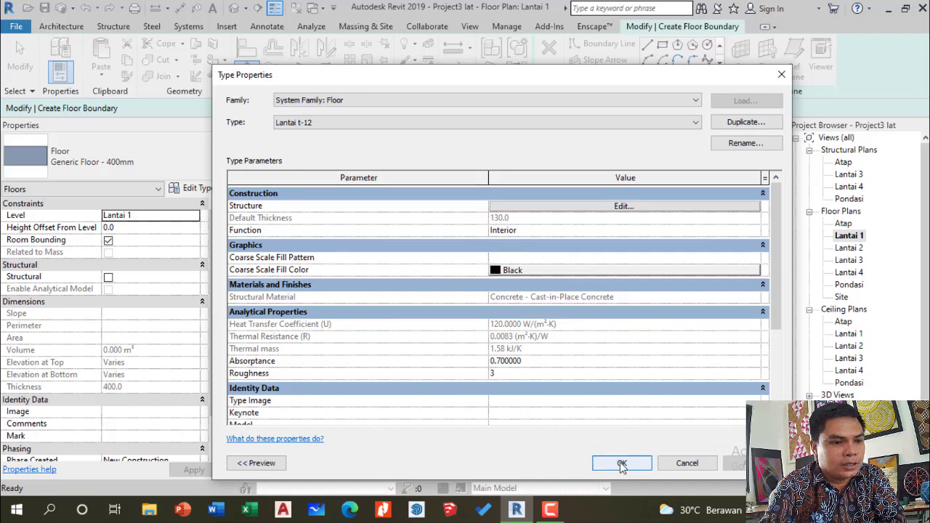
{"action": "left_click", "coordinate": [622, 463]}
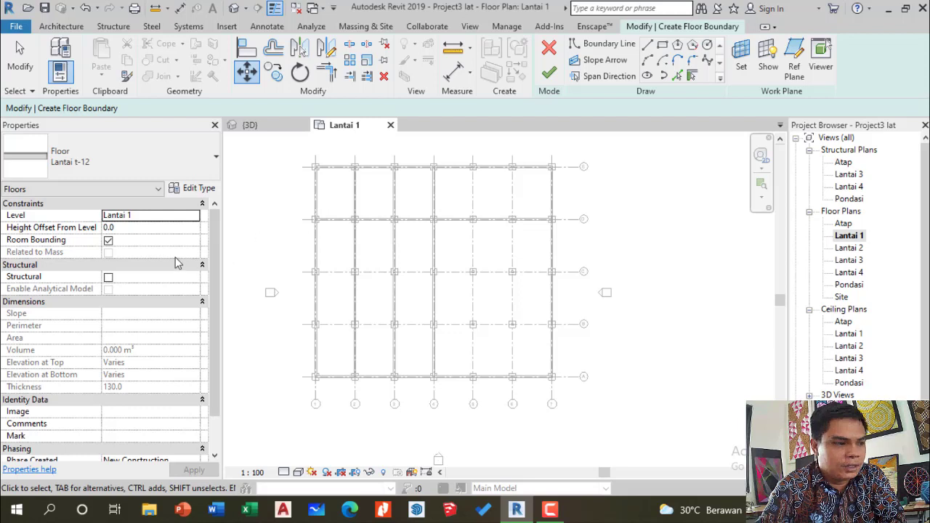
Draw a rectangular floor boundary along the outer beam edges, from grid intersection 1-E to 3-A
{"action": "left_click", "coordinate": [664, 49]}
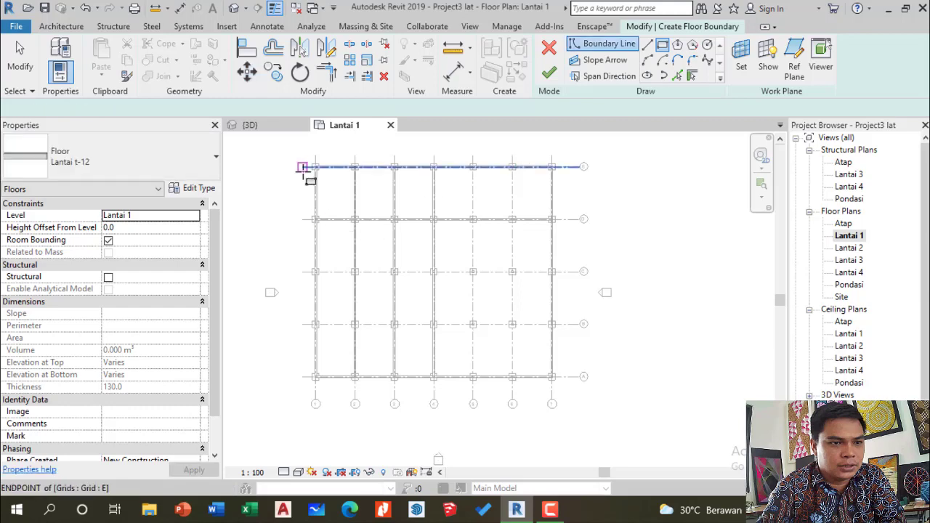
{"action": "scroll", "coordinate": [304, 167], "scroll_direction": "up", "scroll_amount": 4}
{"action": "scroll", "coordinate": [322, 168], "scroll_direction": "up", "scroll_amount": 2}
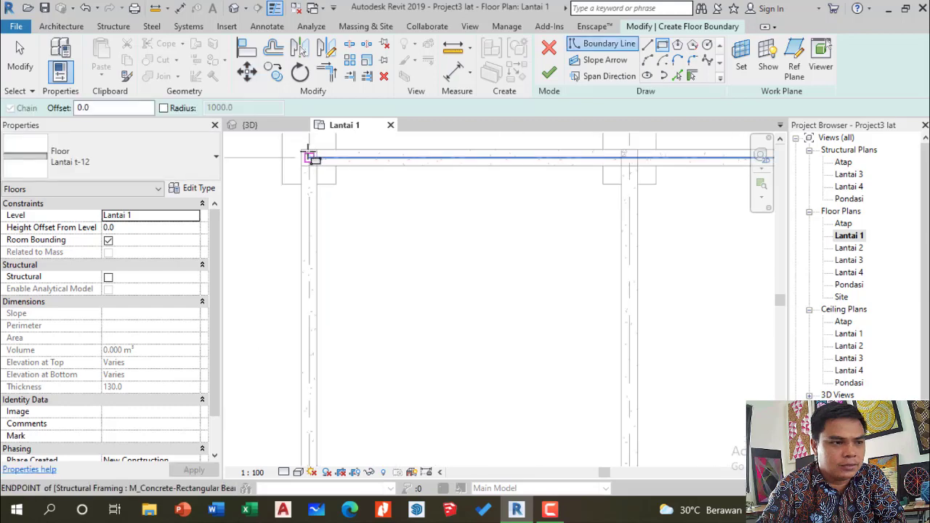
{"action": "left_click", "coordinate": [302, 150]}
{"action": "scroll", "coordinate": [348, 172], "scroll_direction": "down", "scroll_amount": 5}
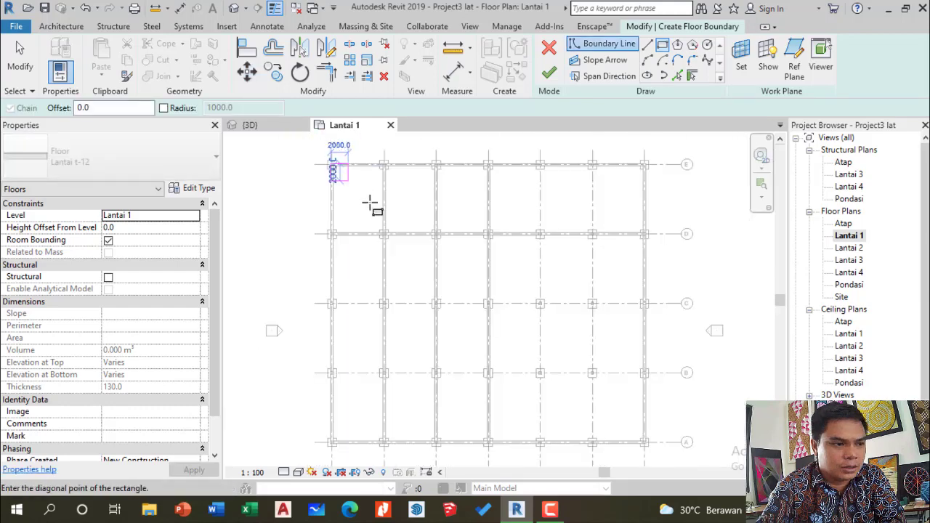
{"action": "scroll", "coordinate": [416, 385], "scroll_direction": "up", "scroll_amount": 6}
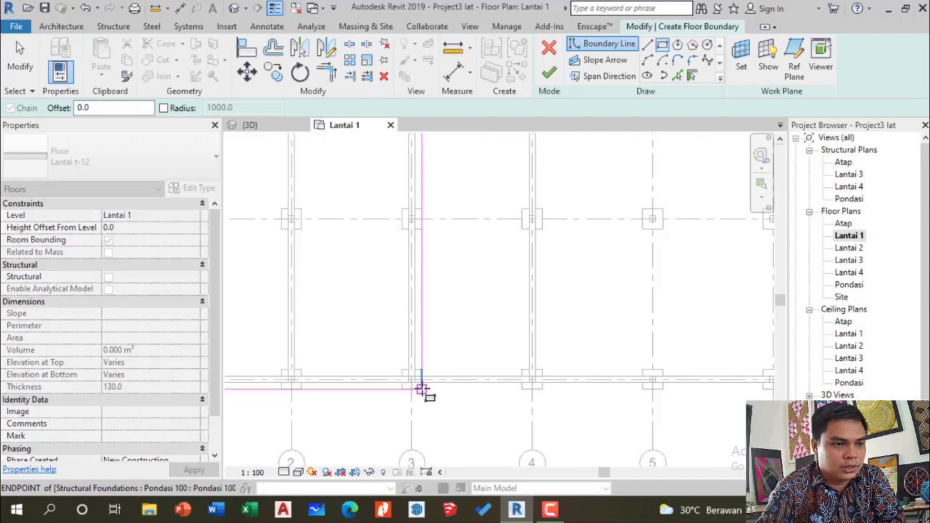
{"action": "left_click", "coordinate": [406, 364]}
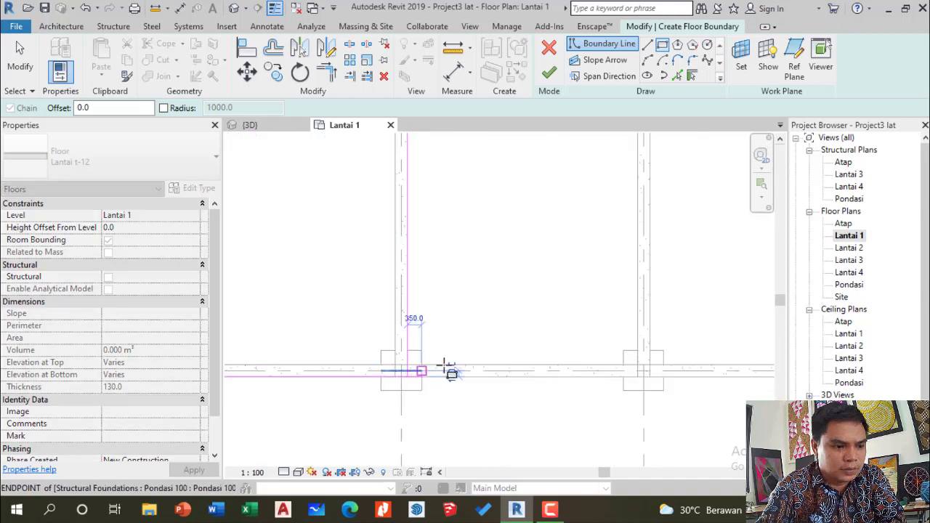
{"action": "scroll", "coordinate": [417, 363], "scroll_direction": "down", "scroll_amount": 3}
{"action": "scroll", "coordinate": [428, 351], "scroll_direction": "down", "scroll_amount": 2}
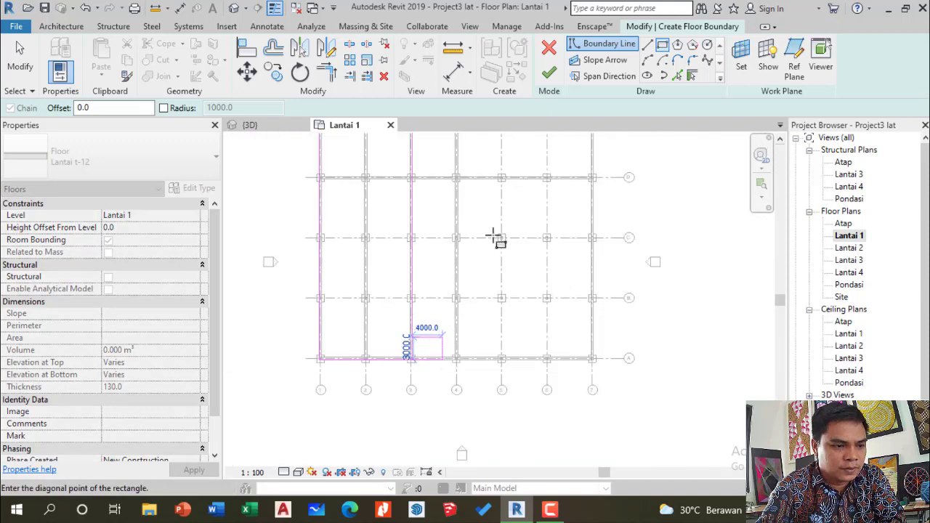
Start a second boundary with straight lines, drawing its first edge along grid 4 from the outer beam corner at grid E down to grid C
{"action": "left_click", "coordinate": [647, 46]}
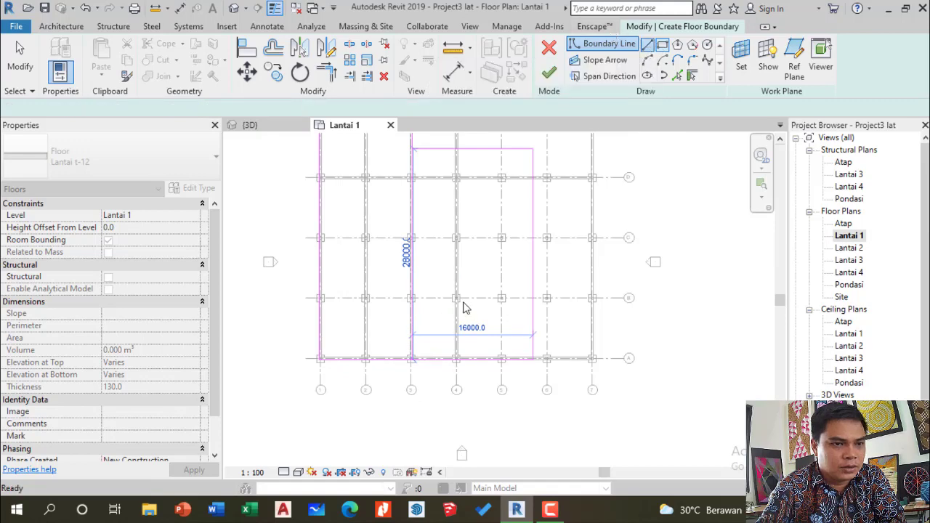
{"action": "scroll", "coordinate": [487, 290], "scroll_direction": "up", "scroll_amount": 5}
{"action": "scroll", "coordinate": [446, 298], "scroll_direction": "down", "scroll_amount": 4}
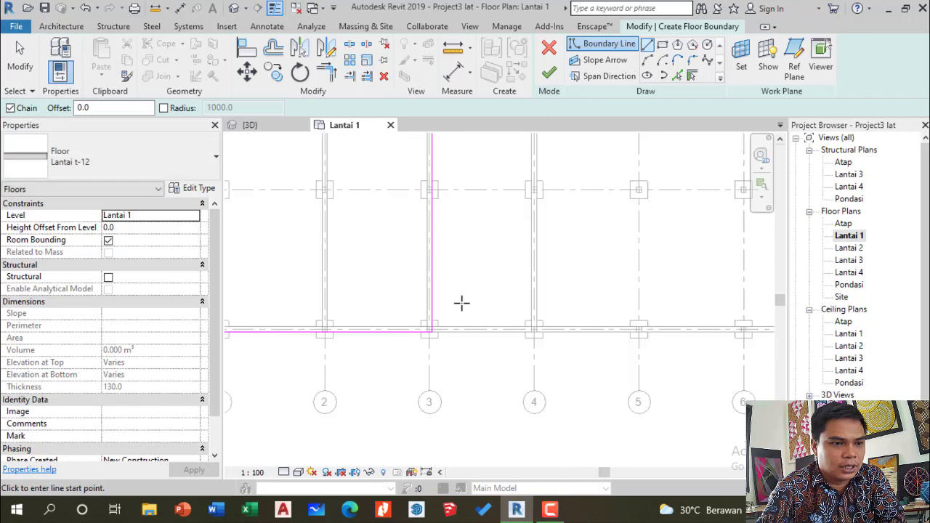
{"action": "scroll", "coordinate": [465, 298], "scroll_direction": "down", "scroll_amount": 2}
{"action": "scroll", "coordinate": [484, 311], "scroll_direction": "down", "scroll_amount": 1}
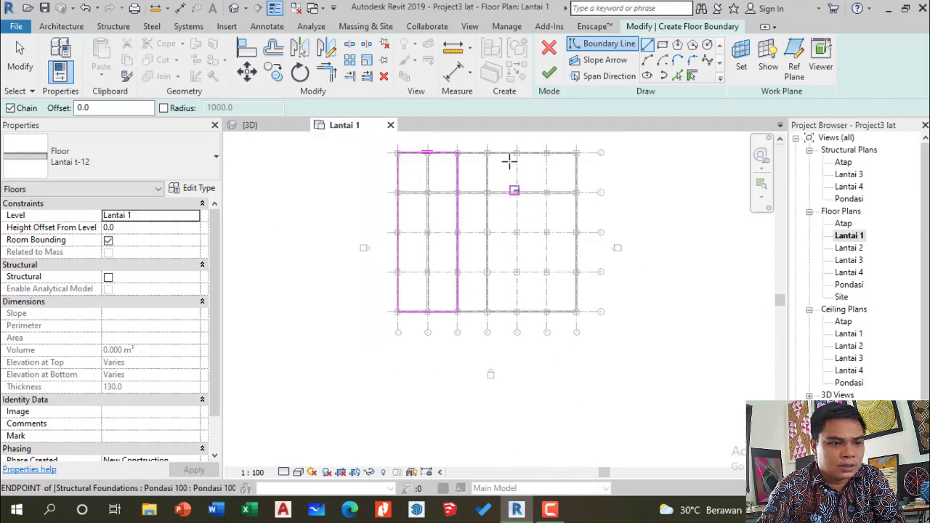
{"action": "scroll", "coordinate": [484, 155], "scroll_direction": "up", "scroll_amount": 3}
{"action": "scroll", "coordinate": [465, 166], "scroll_direction": "up", "scroll_amount": 5}
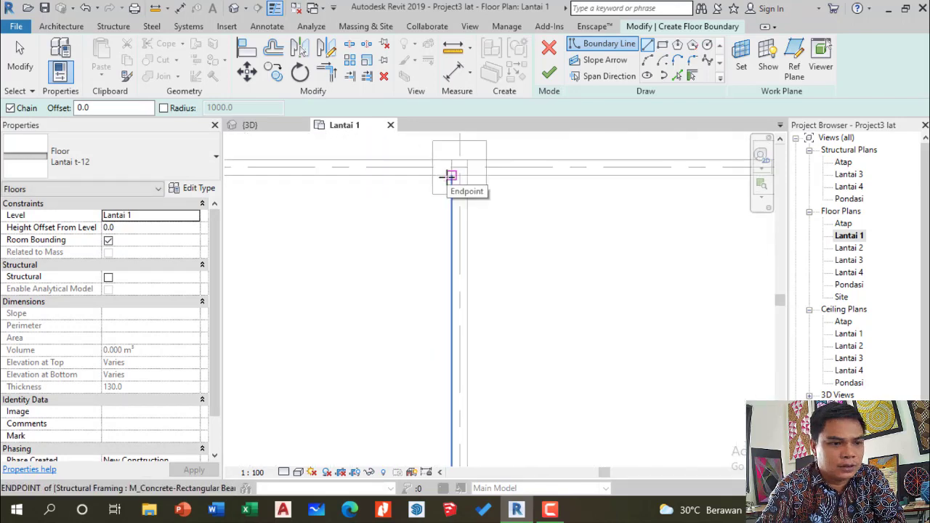
{"action": "left_click", "coordinate": [451, 160]}
{"action": "scroll", "coordinate": [398, 178], "scroll_direction": "down", "scroll_amount": 4}
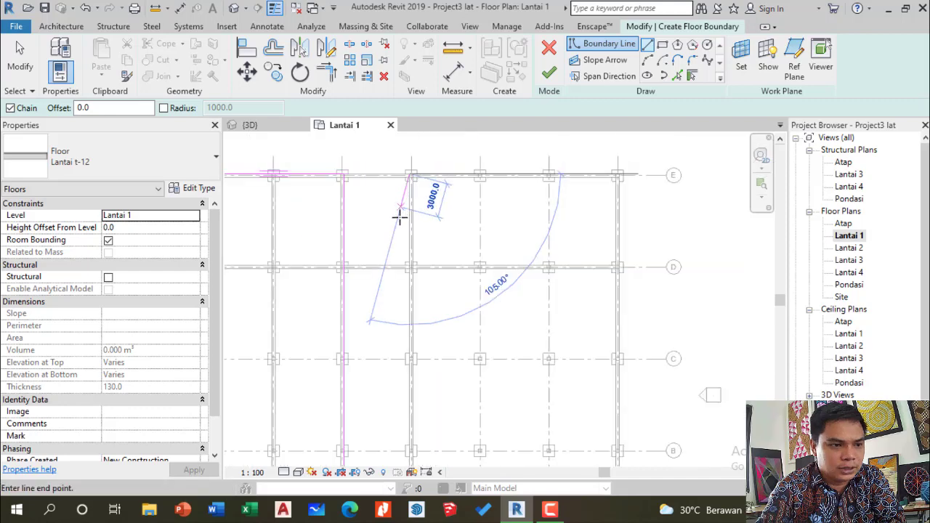
{"action": "scroll", "coordinate": [406, 319], "scroll_direction": "up", "scroll_amount": 3}
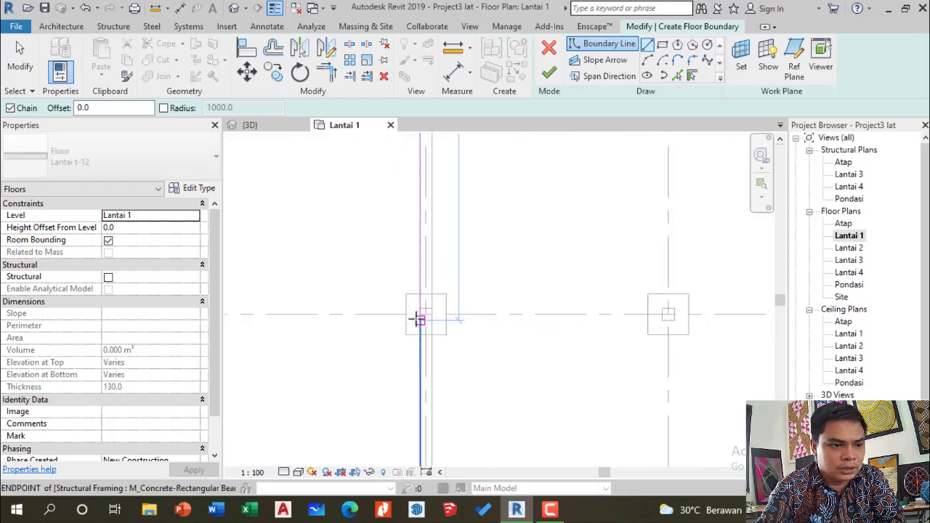
{"action": "left_click", "coordinate": [418, 319]}
Continue the second boundary about 6300 mm along grid C to the column at grid 5, then up grid 5 to grid D
{"action": "scroll", "coordinate": [560, 318], "scroll_direction": "down", "scroll_amount": 3}
{"action": "scroll", "coordinate": [596, 319], "scroll_direction": "up", "scroll_amount": 4}
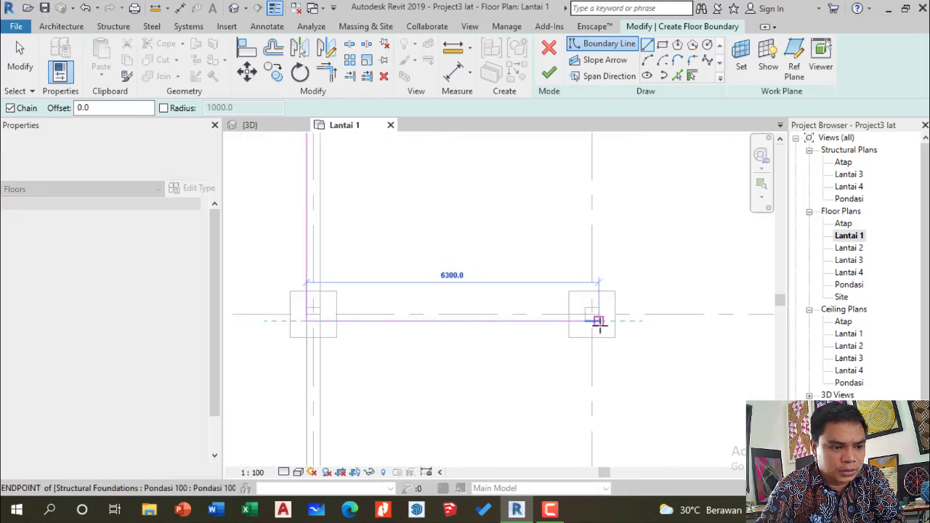
{"action": "left_click", "coordinate": [599, 321]}
{"action": "scroll", "coordinate": [501, 276], "scroll_direction": "down", "scroll_amount": 5}
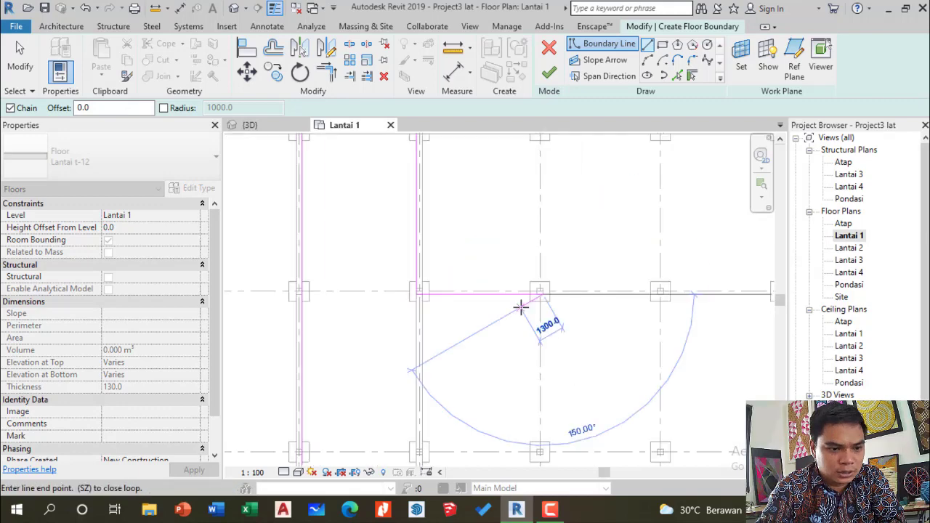
{"action": "scroll", "coordinate": [542, 216], "scroll_direction": "up", "scroll_amount": 1}
{"action": "scroll", "coordinate": [537, 211], "scroll_direction": "up", "scroll_amount": 3}
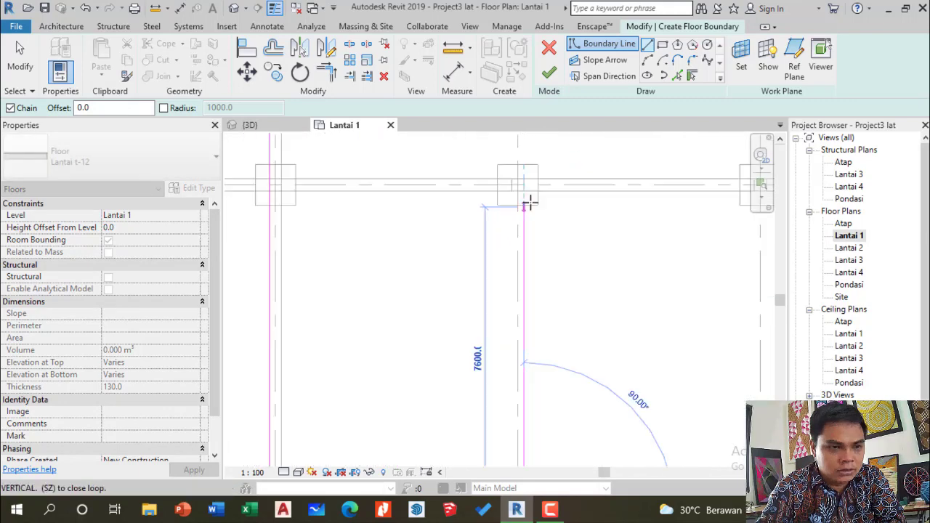
{"action": "left_click", "coordinate": [533, 204]}
Extend the second boundary along grid D from grid 5 to grid 6, then down grid 6 to grid B
{"action": "scroll", "coordinate": [436, 213], "scroll_direction": "down", "scroll_amount": 2}
{"action": "scroll", "coordinate": [573, 210], "scroll_direction": "up", "scroll_amount": 2}
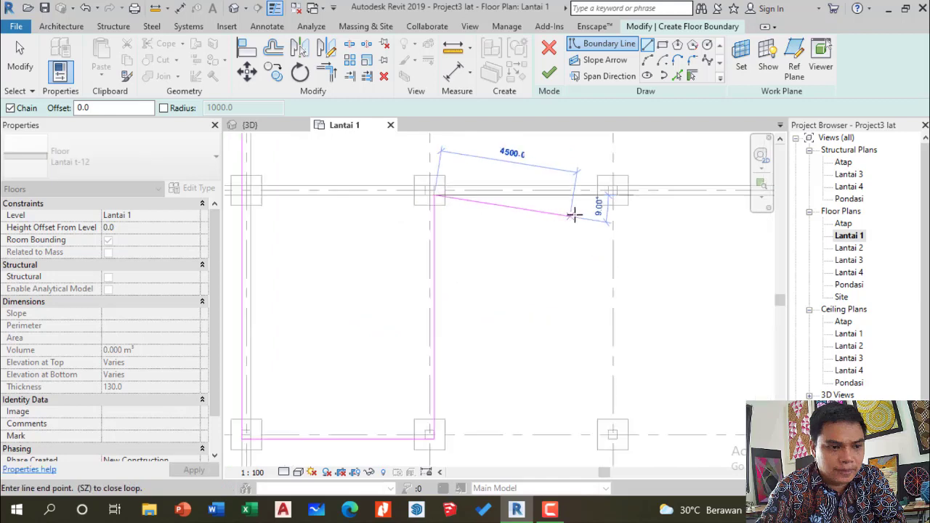
{"action": "left_click", "coordinate": [588, 190]}
{"action": "scroll", "coordinate": [560, 211], "scroll_direction": "down", "scroll_amount": 5}
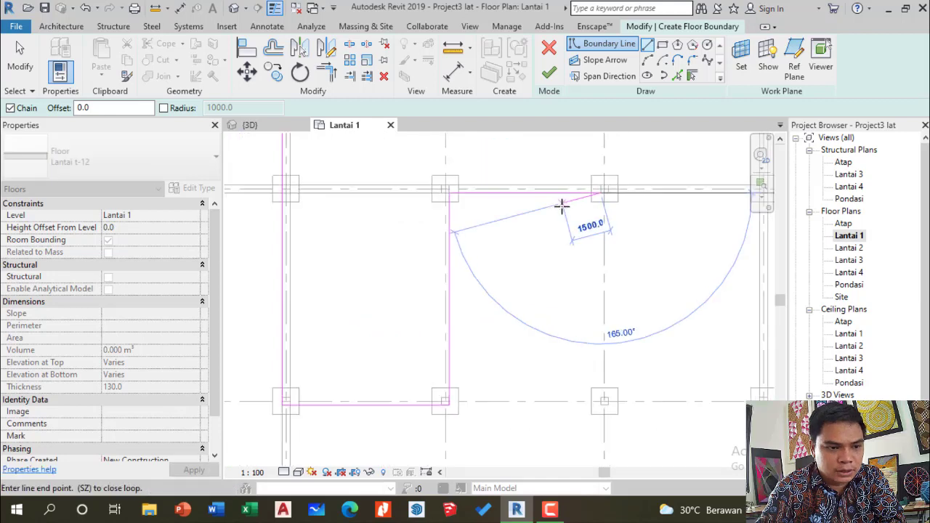
{"action": "scroll", "coordinate": [579, 402], "scroll_direction": "up", "scroll_amount": 3}
{"action": "scroll", "coordinate": [585, 398], "scroll_direction": "up", "scroll_amount": 2}
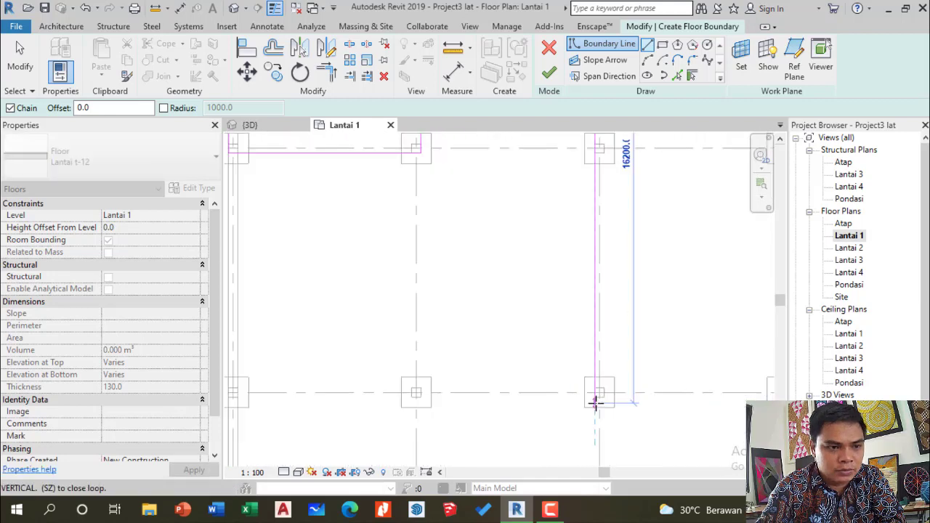
Extend the second boundary along grid B to the outer beam edge at grid 7, then up grid 7 to the outer edge at grid E
{"action": "scroll", "coordinate": [581, 387], "scroll_direction": "down", "scroll_amount": 3}
{"action": "scroll", "coordinate": [686, 392], "scroll_direction": "up", "scroll_amount": 4}
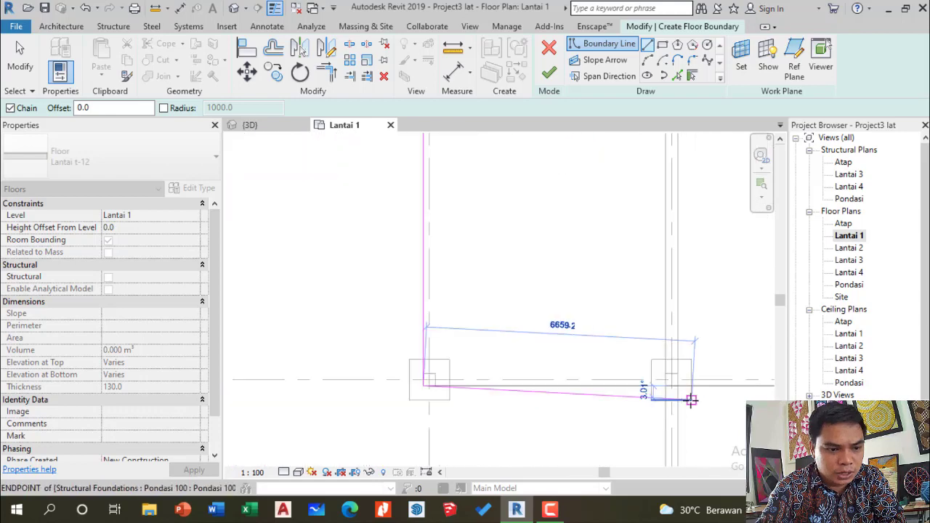
{"action": "left_click", "coordinate": [675, 383]}
{"action": "scroll", "coordinate": [640, 403], "scroll_direction": "down", "scroll_amount": 3}
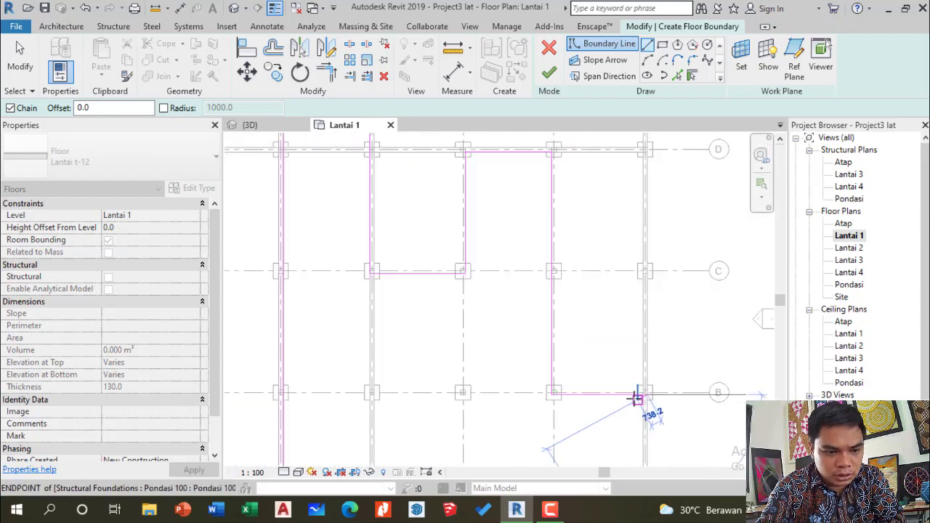
{"action": "scroll", "coordinate": [646, 153], "scroll_direction": "up", "scroll_amount": 4}
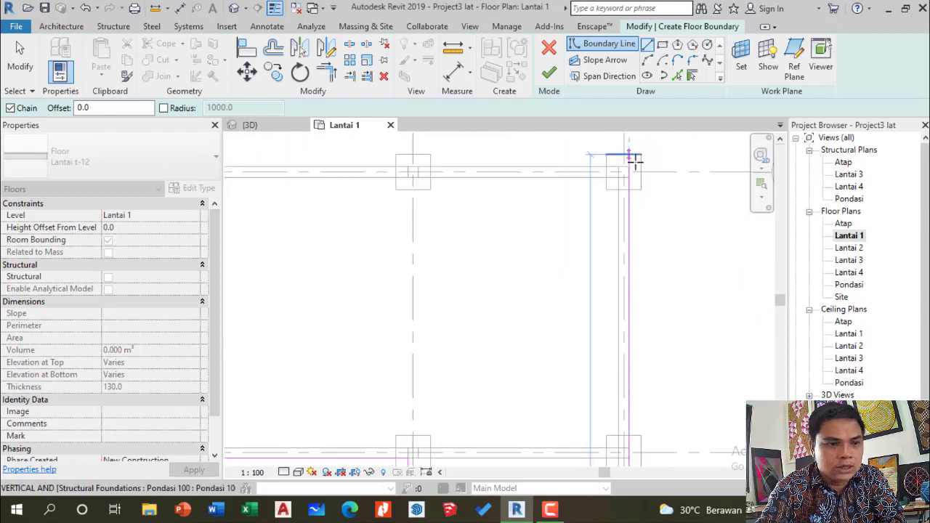
{"action": "left_click", "coordinate": [629, 169]}
Close the second boundary along the outer beam edge at grid E back to grid 4, and finish the floor sketch
{"action": "scroll", "coordinate": [621, 210], "scroll_direction": "down", "scroll_amount": 3}
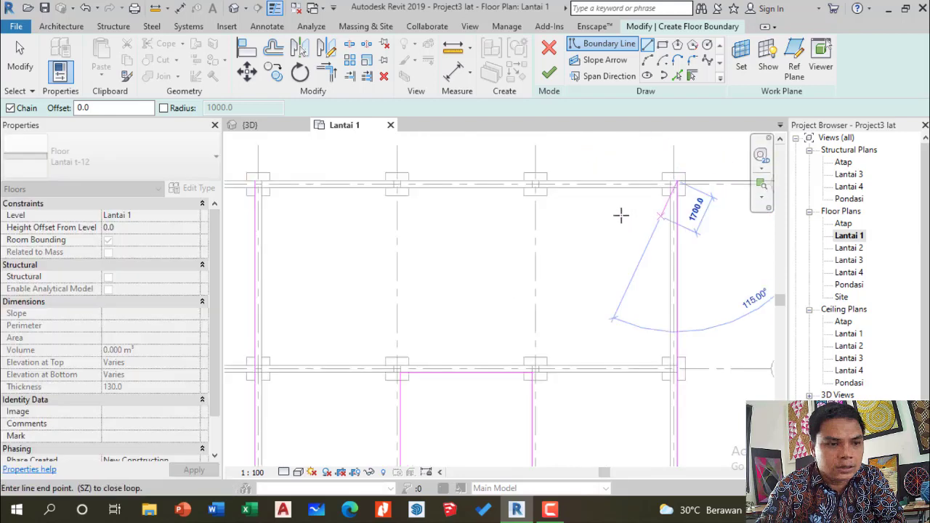
{"action": "scroll", "coordinate": [380, 196], "scroll_direction": "up", "scroll_amount": 3}
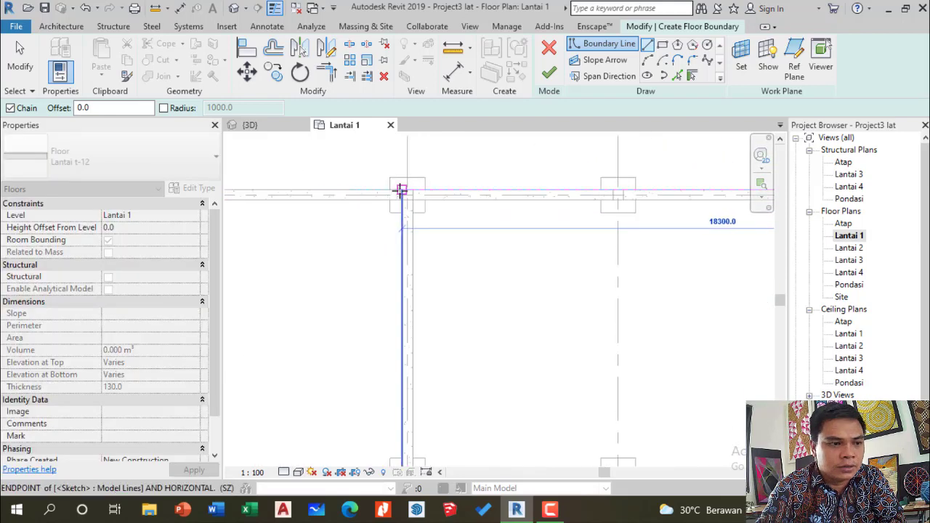
{"action": "left_click", "coordinate": [401, 193]}
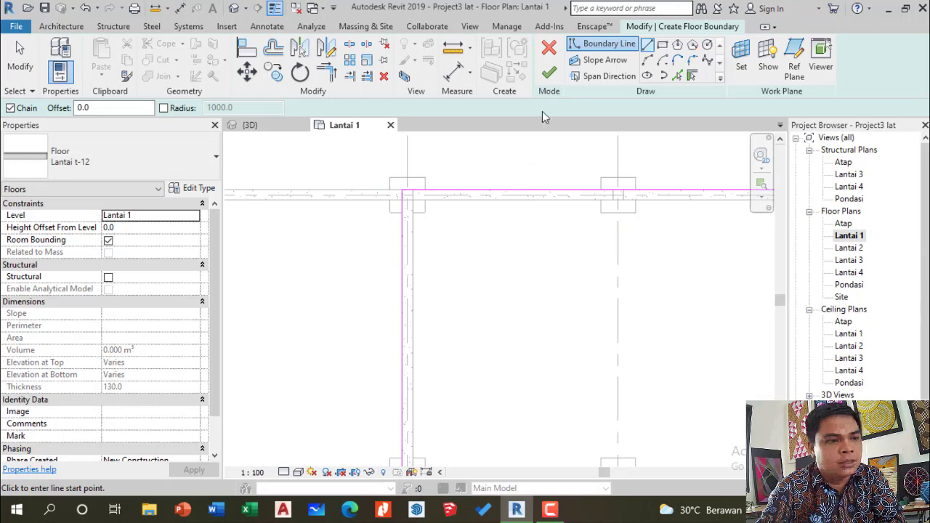
{"action": "scroll", "coordinate": [519, 140], "scroll_direction": "down", "scroll_amount": 1}
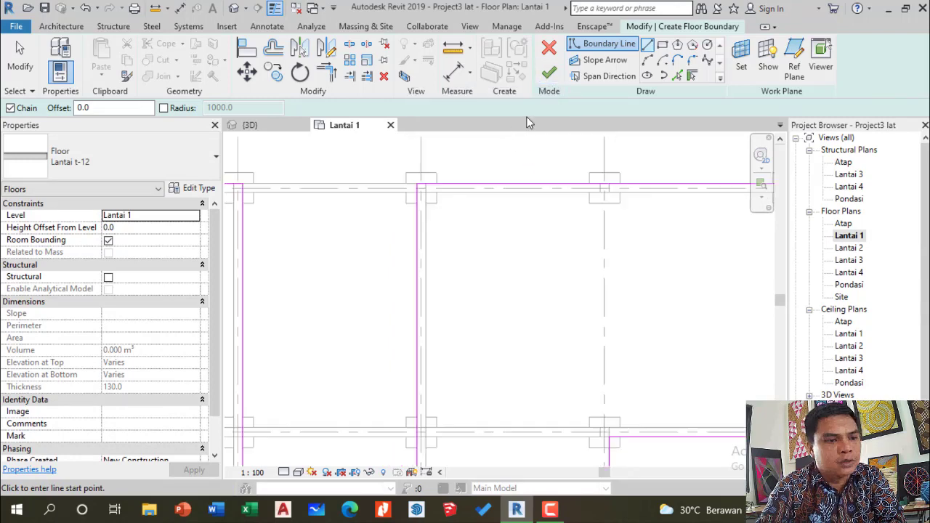
{"action": "left_click", "coordinate": [549, 79]}
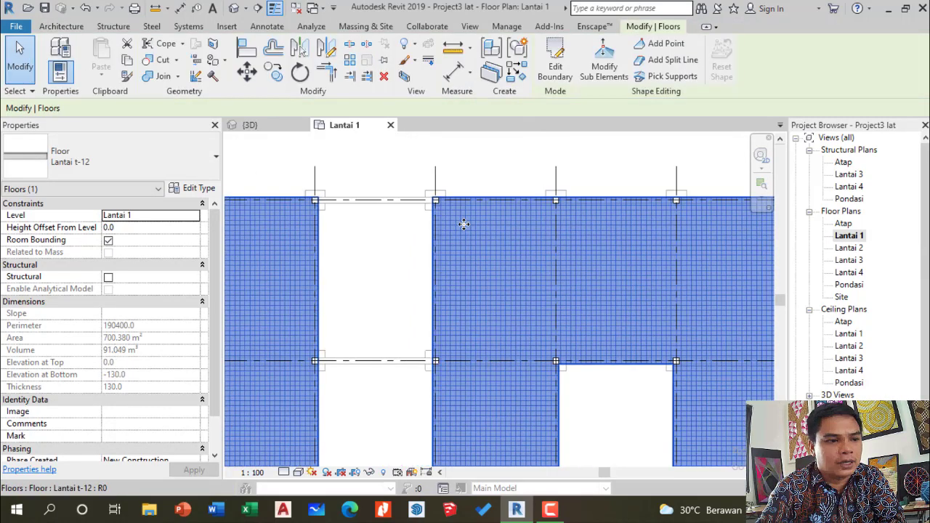
Examine the new Lantai 1 floor within the column and beam frame in the 3D view
{"action": "scroll", "coordinate": [395, 192], "scroll_direction": "down", "scroll_amount": 3}
{"action": "left_click", "coordinate": [275, 129]}
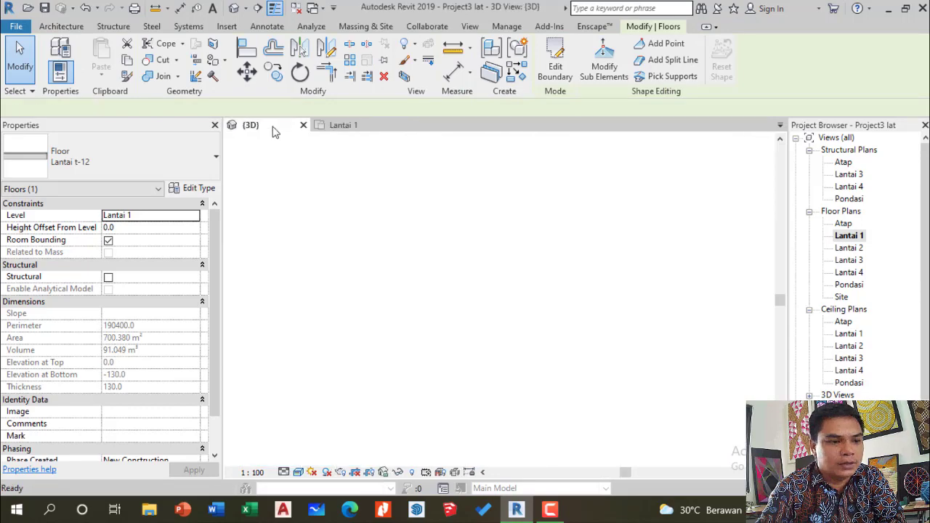
{"action": "scroll", "coordinate": [560, 369], "scroll_direction": "up", "scroll_amount": 3}
{"action": "scroll", "coordinate": [560, 369], "scroll_direction": "down", "scroll_amount": 5}
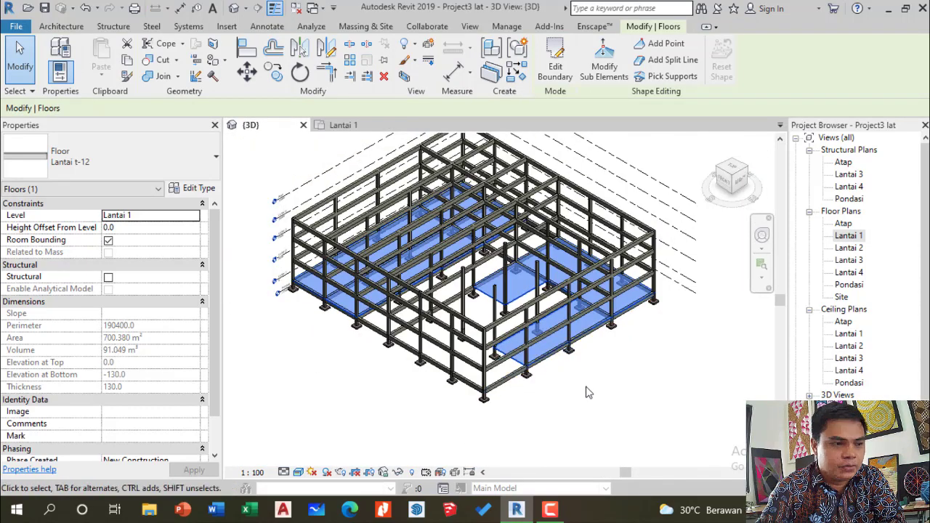
{"action": "left_click", "coordinate": [607, 425]}
{"action": "scroll", "coordinate": [591, 330], "scroll_direction": "up", "scroll_amount": 3}
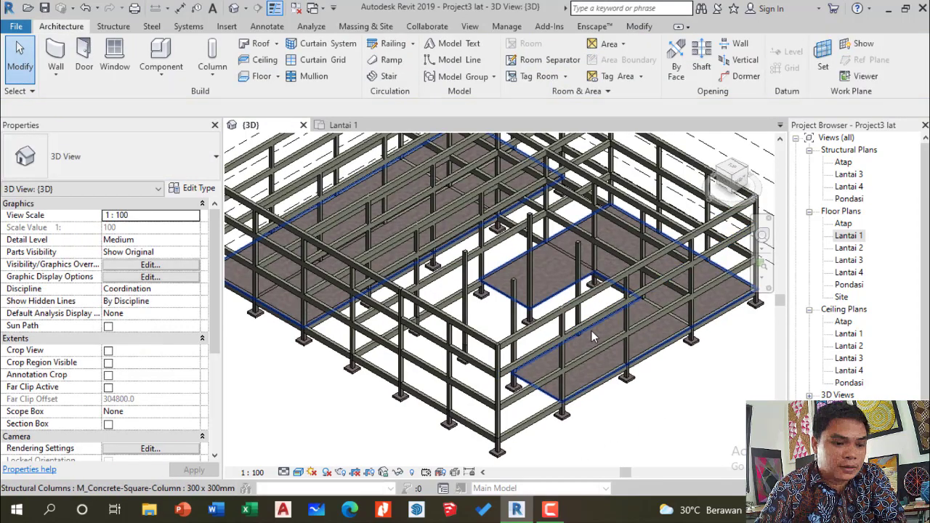
{"action": "scroll", "coordinate": [656, 338], "scroll_direction": "down", "scroll_amount": 2}
{"action": "scroll", "coordinate": [539, 281], "scroll_direction": "up", "scroll_amount": 1}
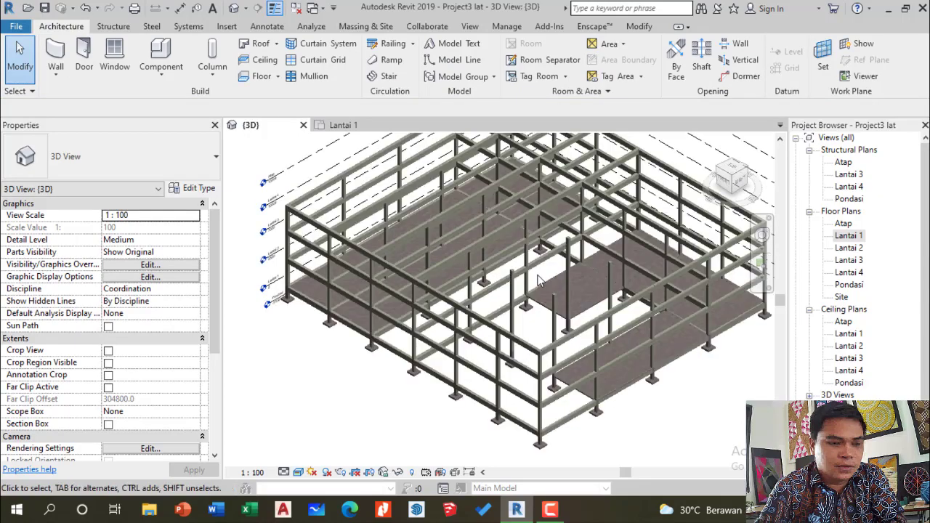
{"action": "scroll", "coordinate": [539, 280], "scroll_direction": "up", "scroll_amount": 2}
{"action": "scroll", "coordinate": [530, 284], "scroll_direction": "down", "scroll_amount": 2}
{"action": "scroll", "coordinate": [520, 289], "scroll_direction": "up", "scroll_amount": 1}
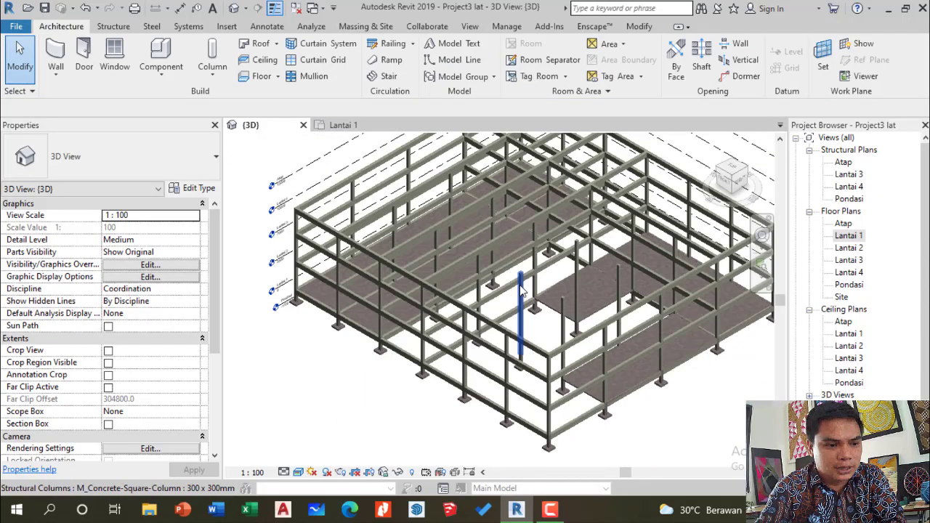
{"action": "scroll", "coordinate": [520, 289], "scroll_direction": "down", "scroll_amount": 2}
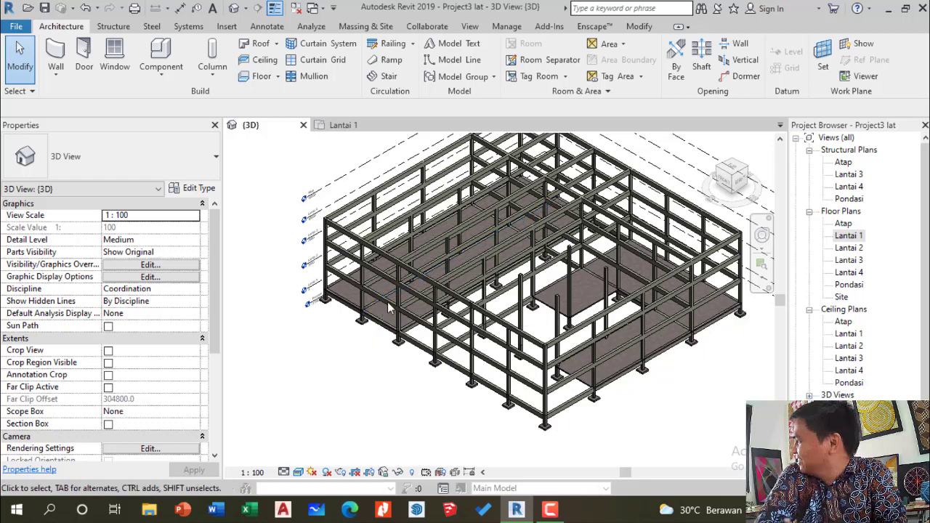
Copy the Lantai 1 floor and paste it aligned to the levels Lantai 2, Lantai 3 and Lantai 4
{"action": "scroll", "coordinate": [385, 282], "scroll_direction": "up", "scroll_amount": 3}
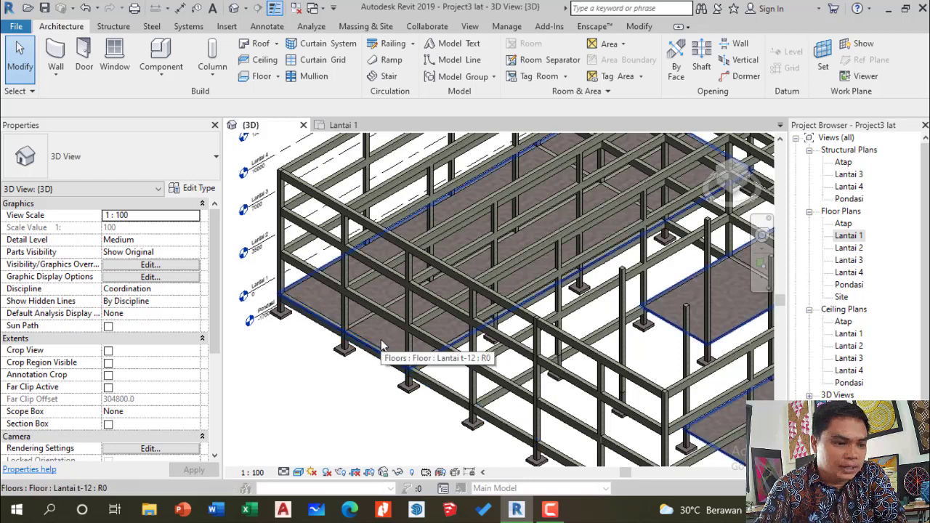
{"action": "left_click", "coordinate": [381, 339]}
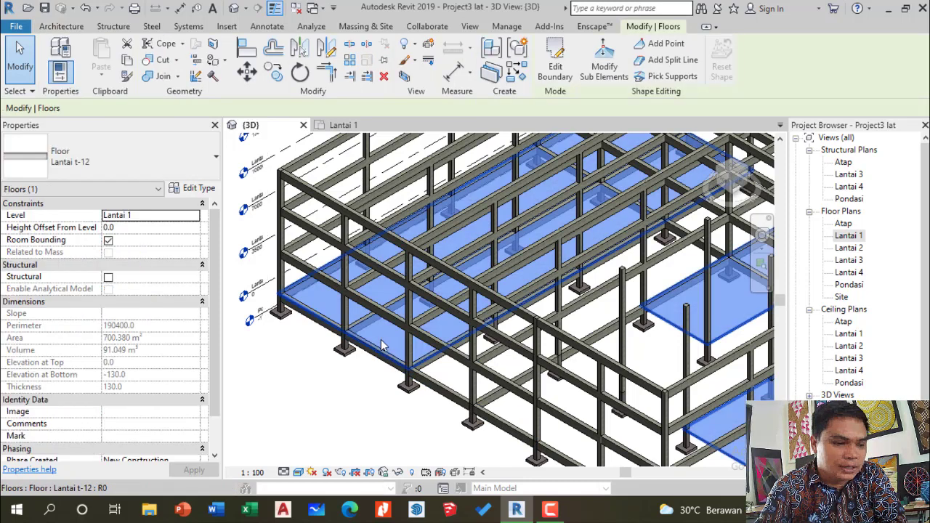
{"action": "left_click", "coordinate": [125, 64]}
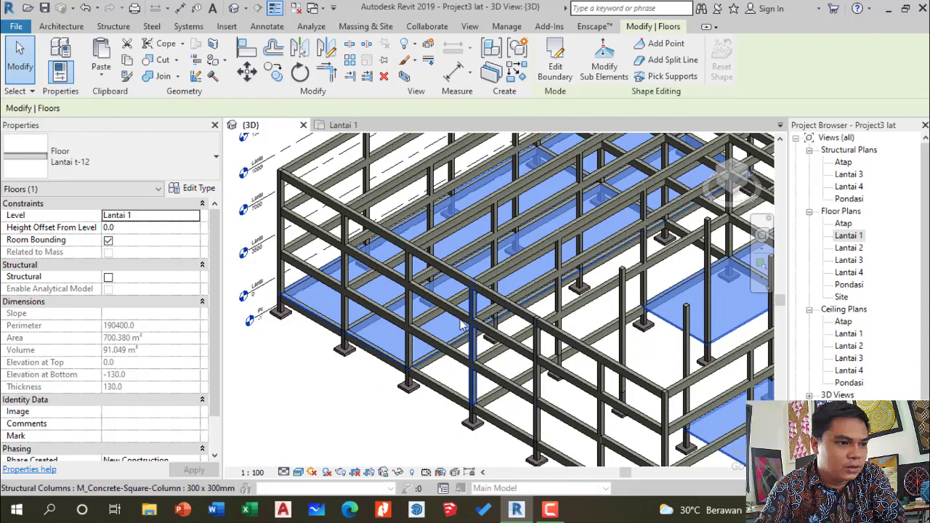
{"action": "scroll", "coordinate": [459, 325], "scroll_direction": "down", "scroll_amount": 3}
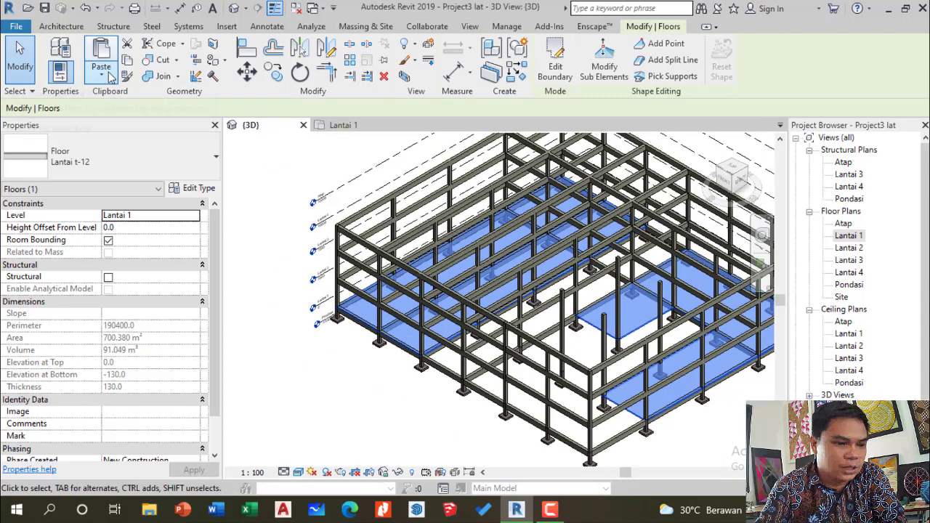
{"action": "left_click", "coordinate": [111, 76]}
{"action": "left_click", "coordinate": [72, 127]}
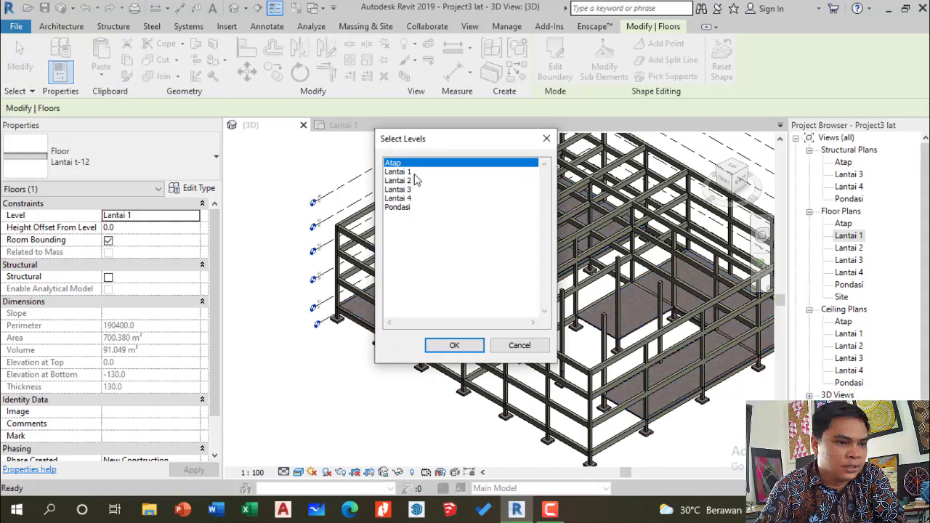
{"action": "left_click", "coordinate": [415, 173]}
{"action": "left_click_drag", "start_coordinate": [413, 181], "coordinate": [415, 201]}
{"action": "left_click", "coordinate": [455, 346]}
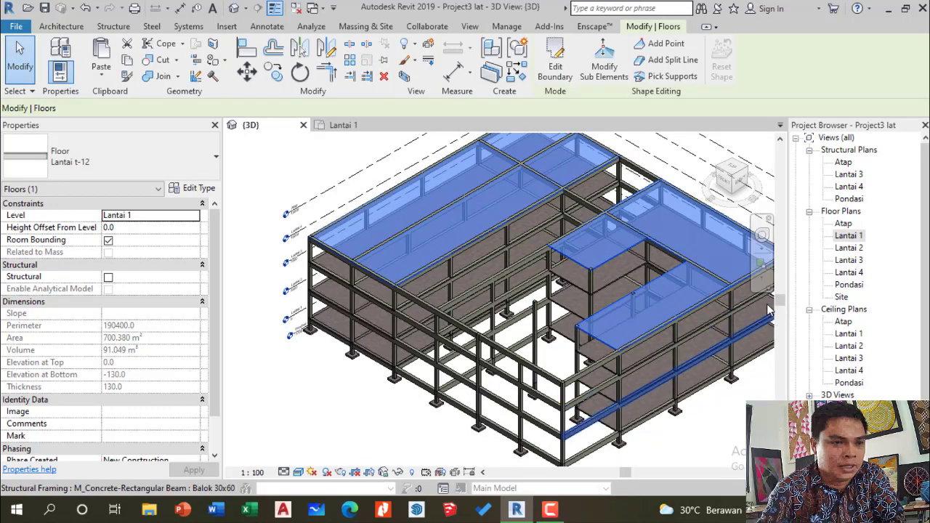
Inspect the pasted floors on the upper storeys in 3D, and check which level line belongs to the topmost floor
{"action": "scroll", "coordinate": [652, 238], "scroll_direction": "up", "scroll_amount": 2}
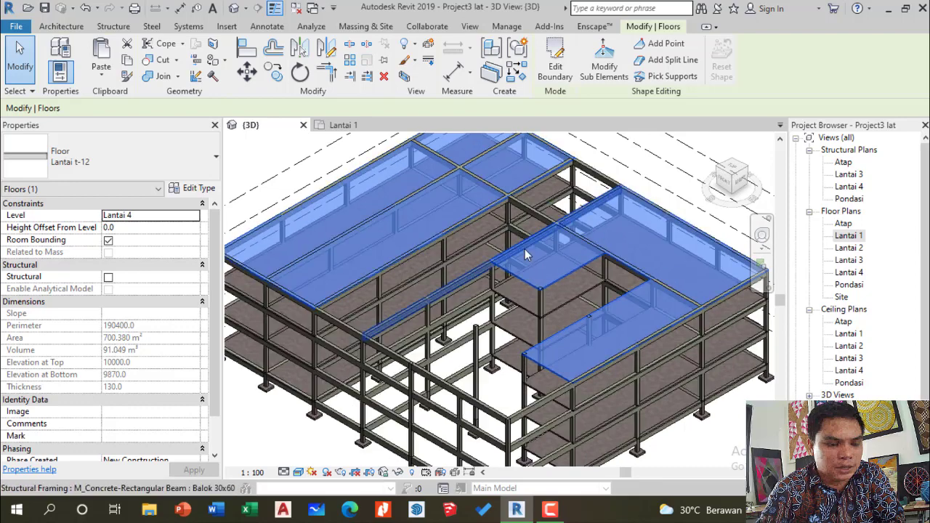
{"action": "scroll", "coordinate": [553, 269], "scroll_direction": "down", "scroll_amount": 2}
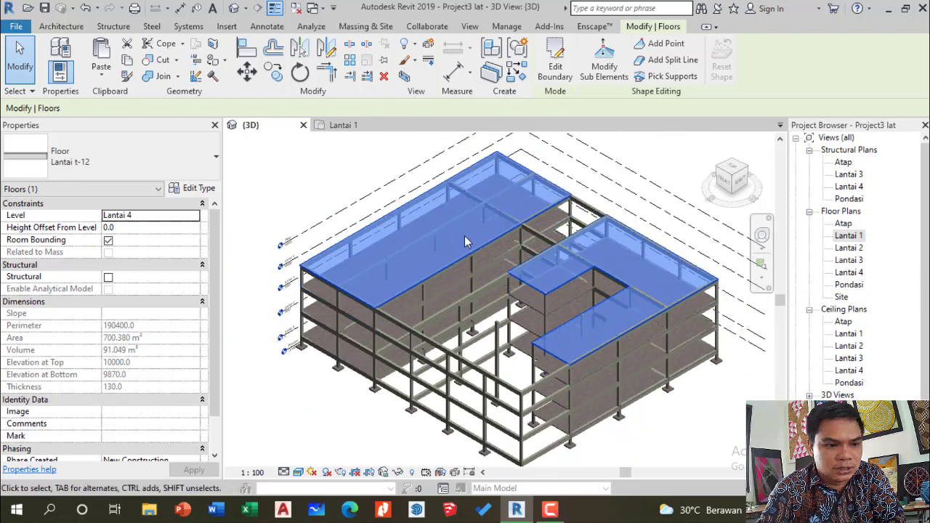
{"action": "scroll", "coordinate": [464, 235], "scroll_direction": "up", "scroll_amount": 3}
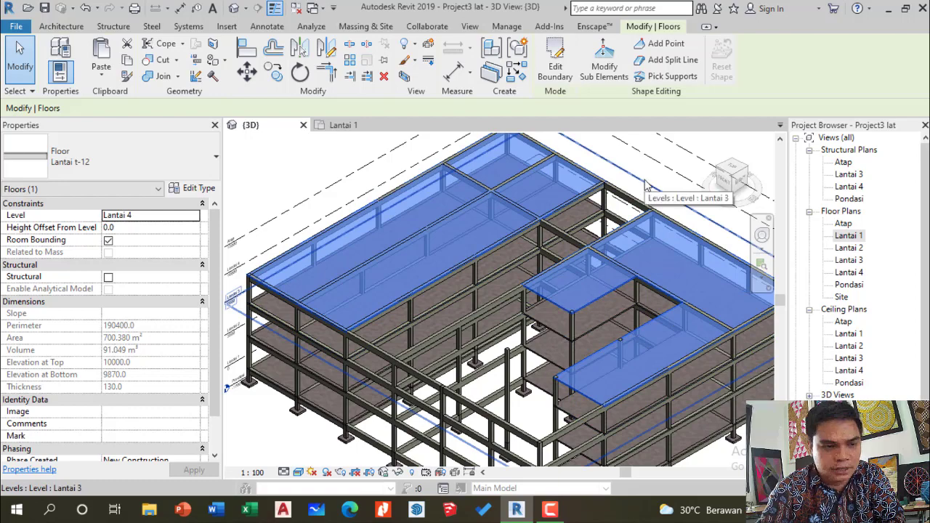
{"action": "scroll", "coordinate": [602, 187], "scroll_direction": "down", "scroll_amount": 2}
{"action": "scroll", "coordinate": [601, 194], "scroll_direction": "up", "scroll_amount": 1}
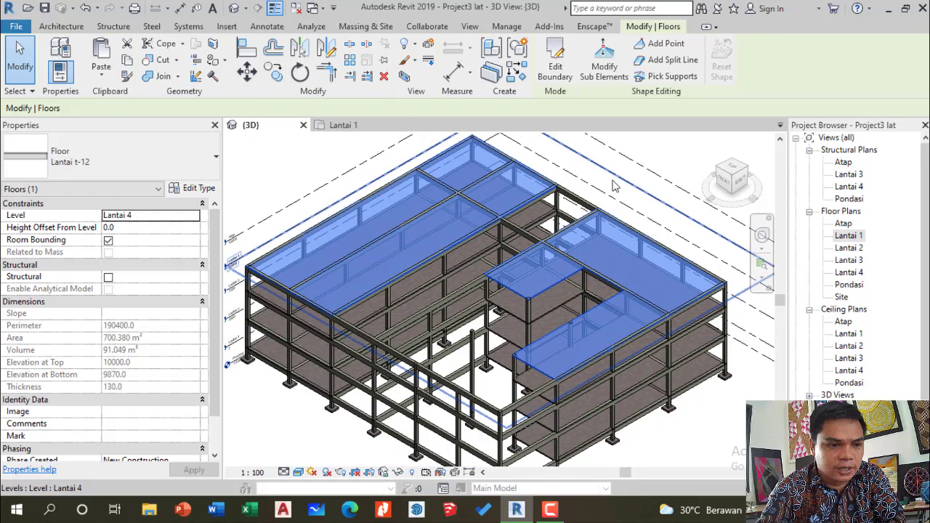
{"action": "left_click", "coordinate": [613, 181]}
{"action": "scroll", "coordinate": [563, 236], "scroll_direction": "down", "scroll_amount": 1}
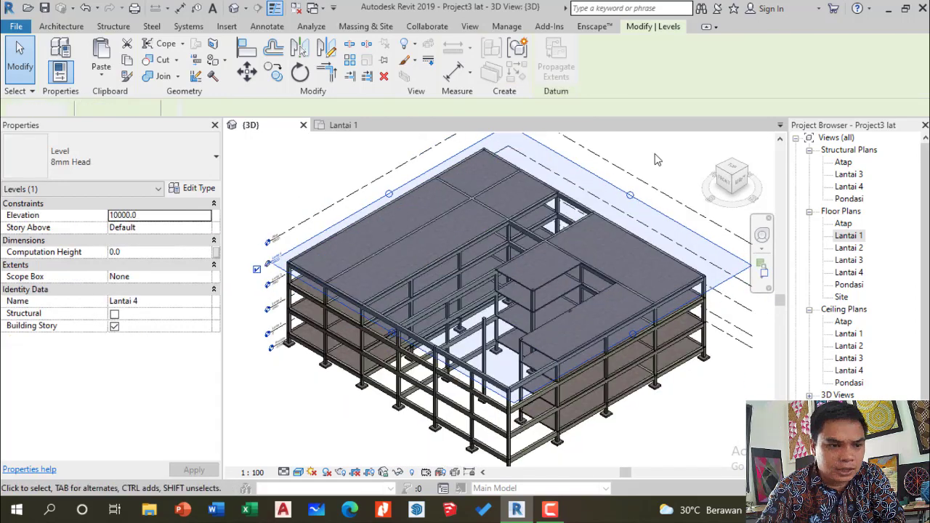
{"action": "left_click", "coordinate": [655, 157]}
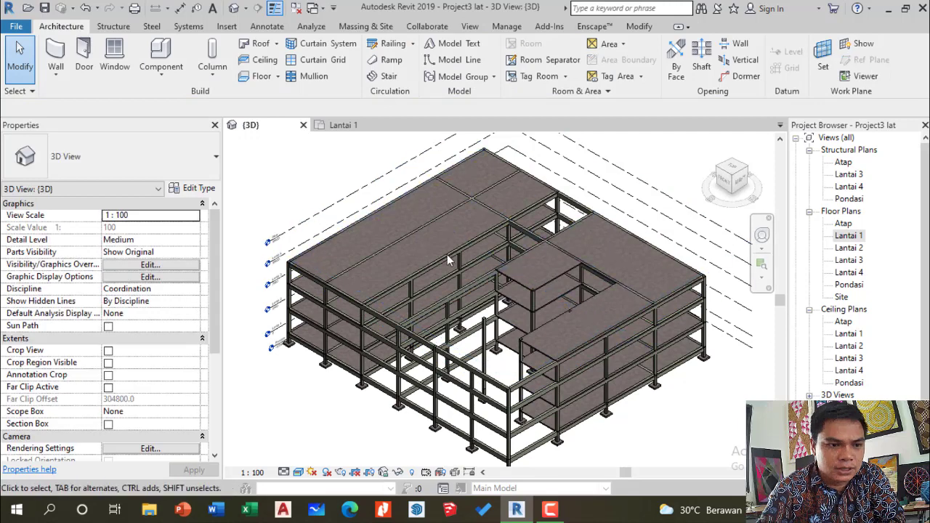
{"action": "scroll", "coordinate": [547, 302], "scroll_direction": "up", "scroll_amount": 2}
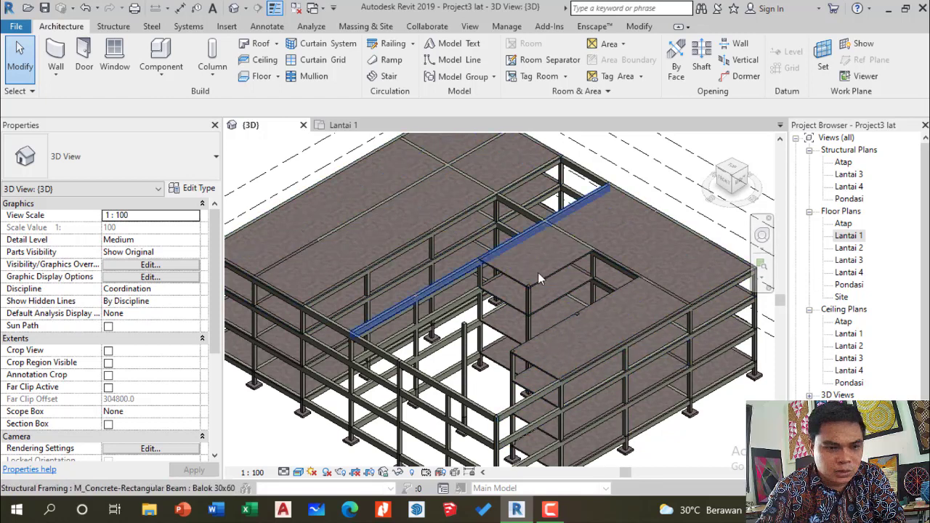
{"action": "scroll", "coordinate": [537, 278], "scroll_direction": "down", "scroll_amount": 3}
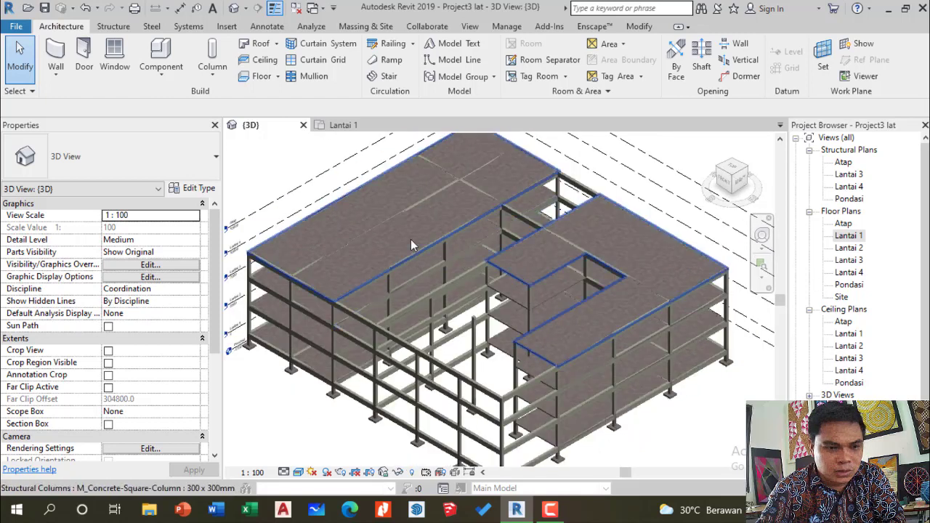
On the Lantai 4 plan, edit the floor boundary by moving the edge between grids 6 and 7 from grid B to grid C
{"action": "double_click", "coordinate": [849, 272]}
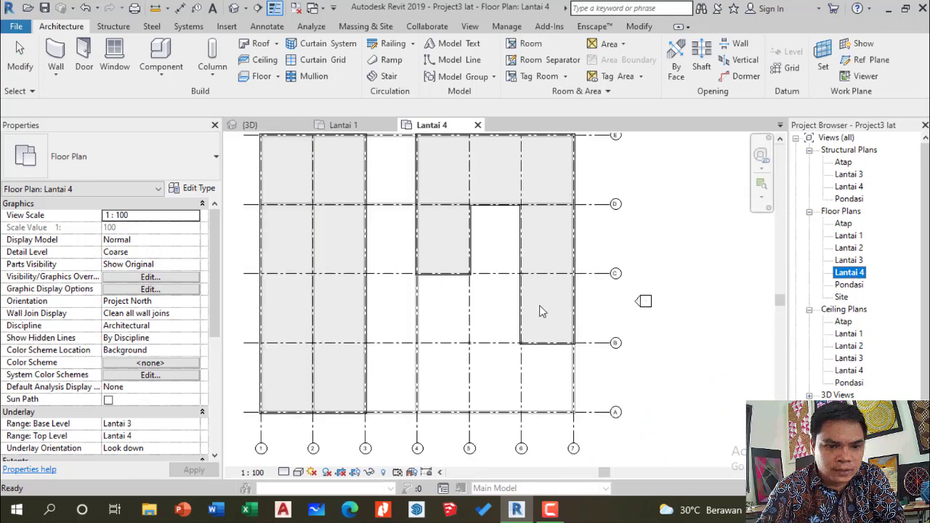
{"action": "scroll", "coordinate": [530, 280], "scroll_direction": "up", "scroll_amount": 2}
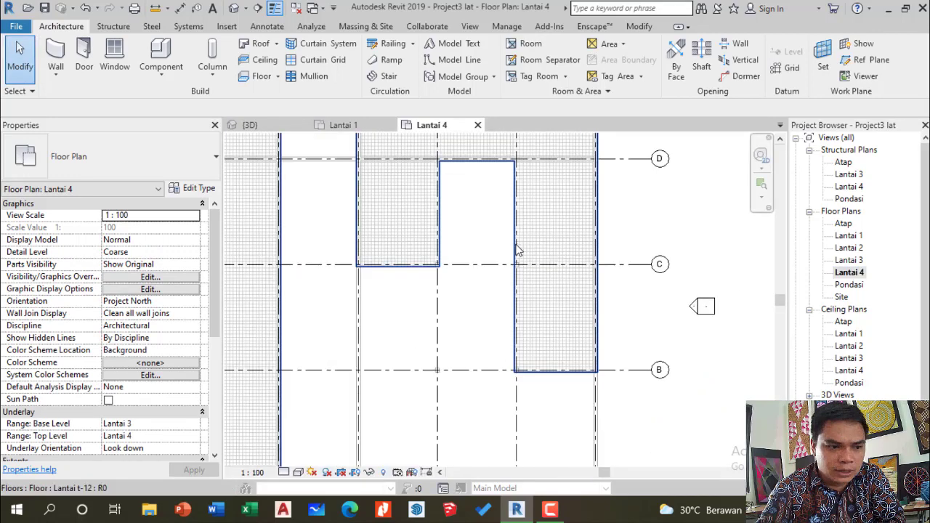
{"action": "left_click", "coordinate": [518, 249]}
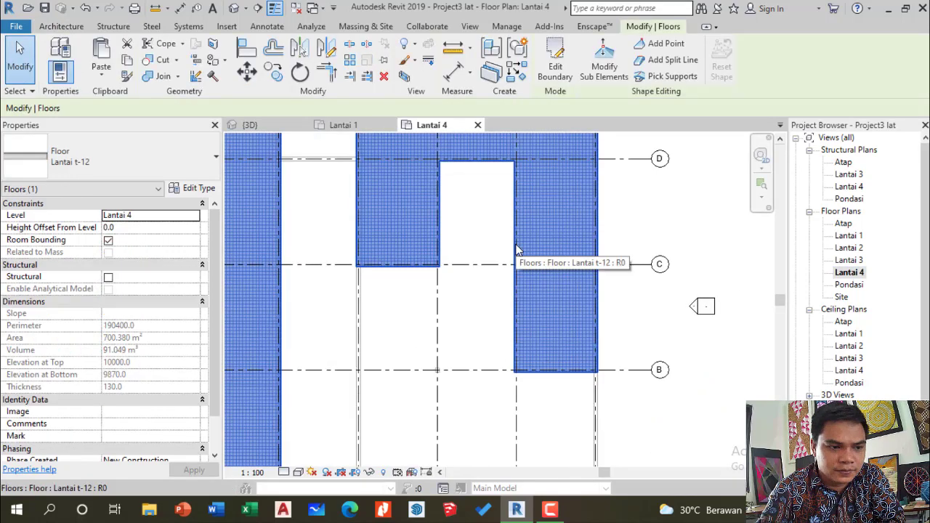
{"action": "left_click", "coordinate": [553, 63]}
{"action": "scroll", "coordinate": [542, 377], "scroll_direction": "up", "scroll_amount": 2}
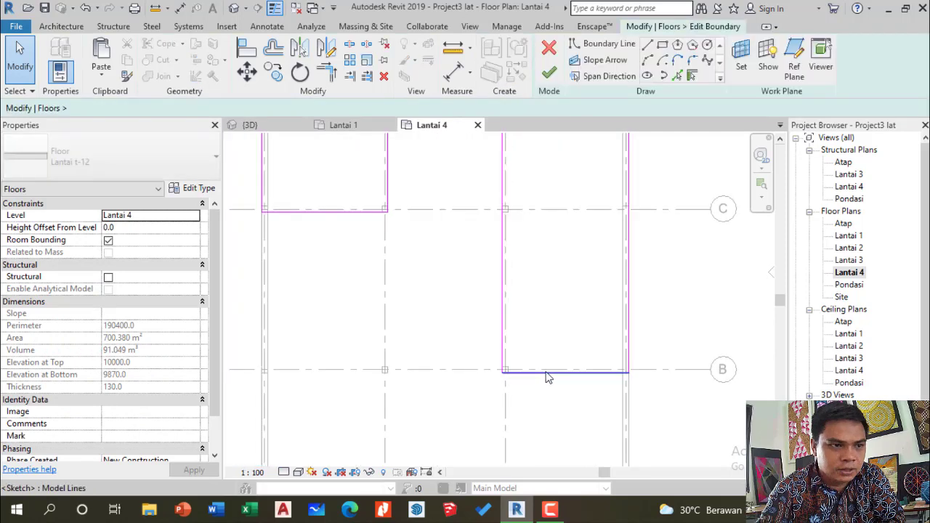
{"action": "left_click_drag", "start_coordinate": [552, 378], "coordinate": [564, 214]}
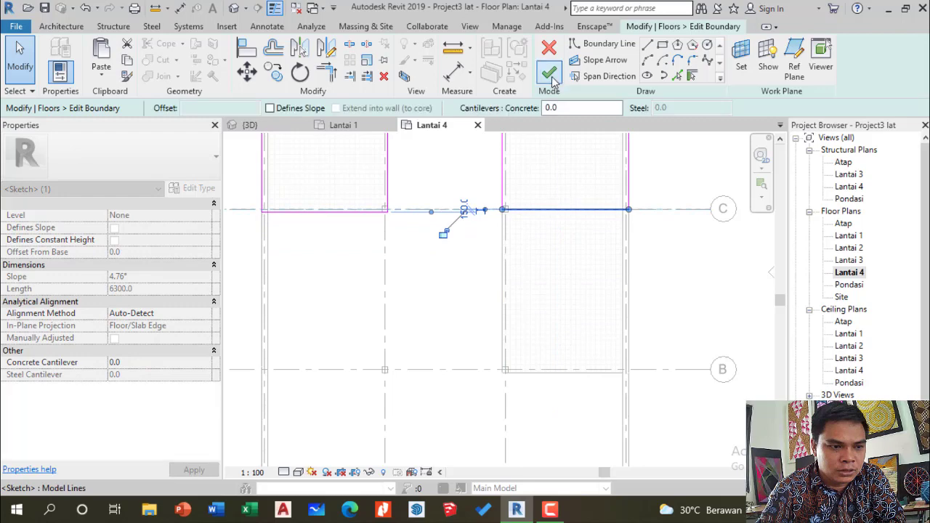
{"action": "left_click", "coordinate": [551, 79]}
{"action": "left_click", "coordinate": [664, 242]}
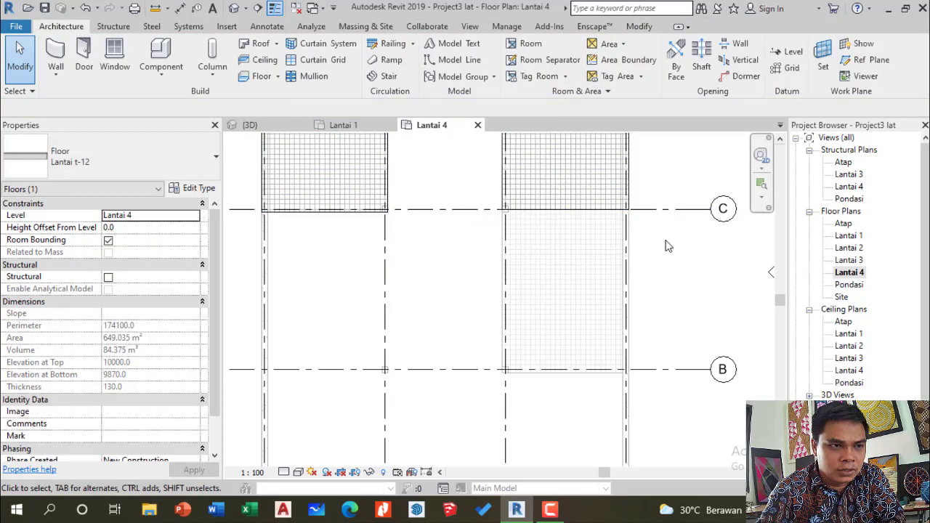
Check the shortened Lantai 4 floor against the floors below it in the 3D view
{"action": "left_click", "coordinate": [264, 126]}
{"action": "scroll", "coordinate": [565, 317], "scroll_direction": "up", "scroll_amount": 4}
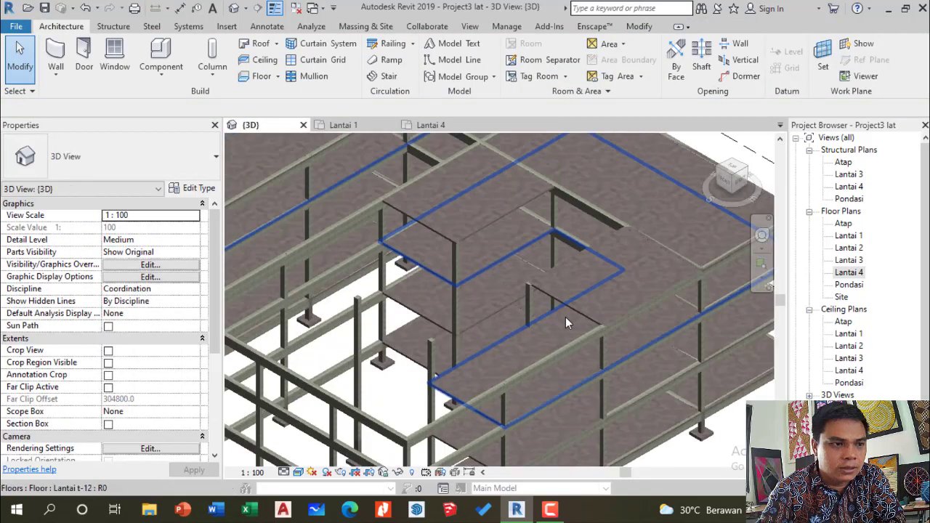
{"action": "scroll", "coordinate": [574, 282], "scroll_direction": "down", "scroll_amount": 4}
{"action": "scroll", "coordinate": [575, 284], "scroll_direction": "up", "scroll_amount": 3}
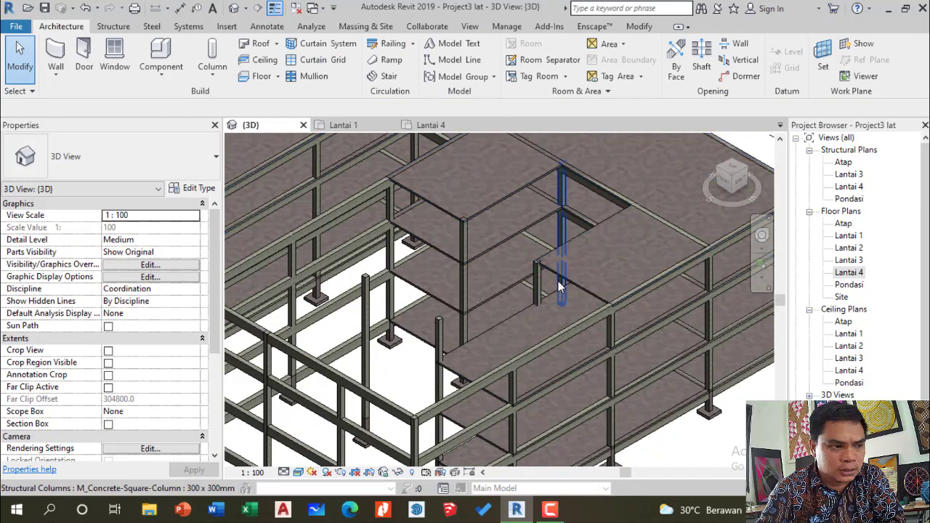
{"action": "scroll", "coordinate": [530, 344], "scroll_direction": "down", "scroll_amount": 5}
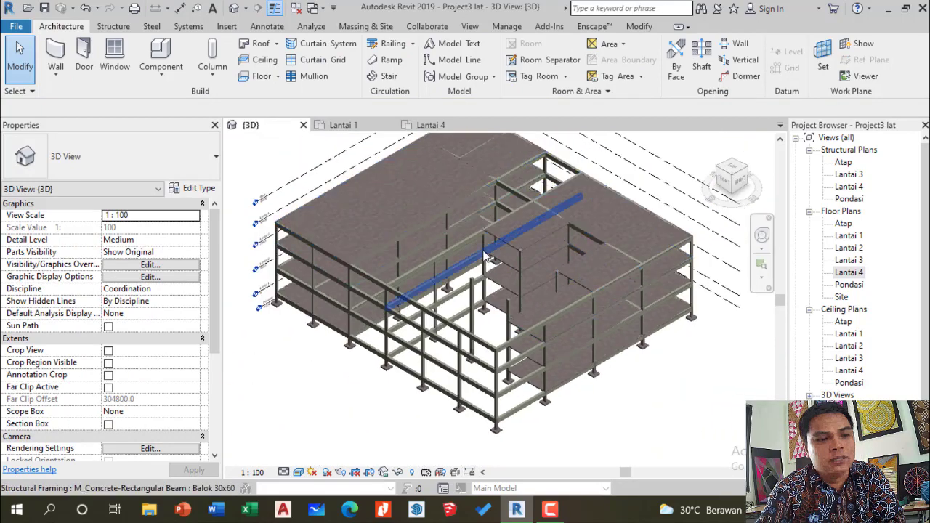
{"action": "middle_click_drag", "start_coordinate": [488, 283], "coordinate": [419, 309], "text": "shift"}
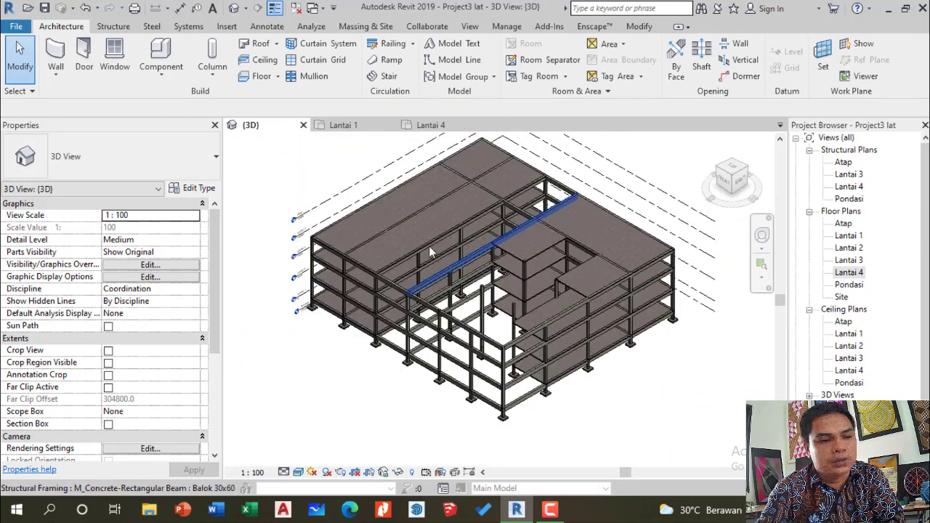
On the Lantai 1 plan, start placing a wall with the Generic - 150mm type
{"action": "scroll", "coordinate": [443, 266], "scroll_direction": "up", "scroll_amount": 4}
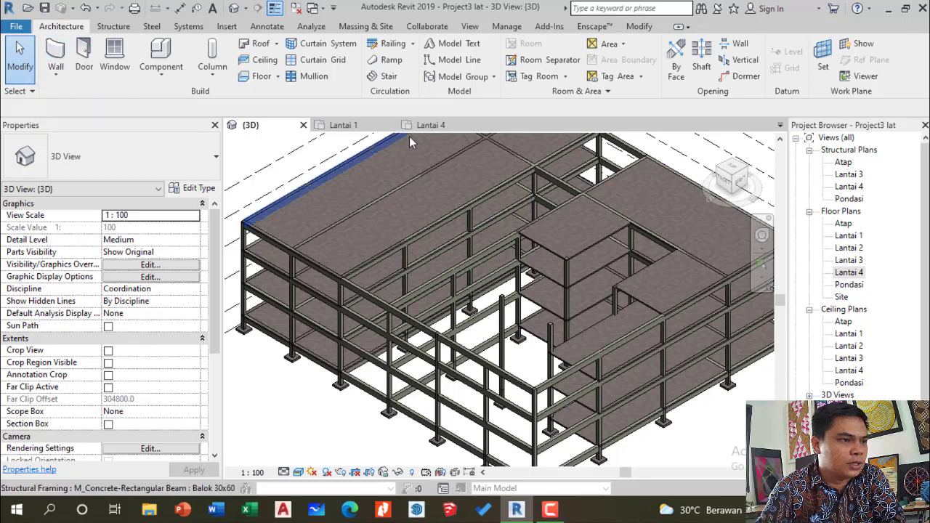
{"action": "left_click", "coordinate": [349, 125]}
{"action": "scroll", "coordinate": [487, 207], "scroll_direction": "down", "scroll_amount": 3}
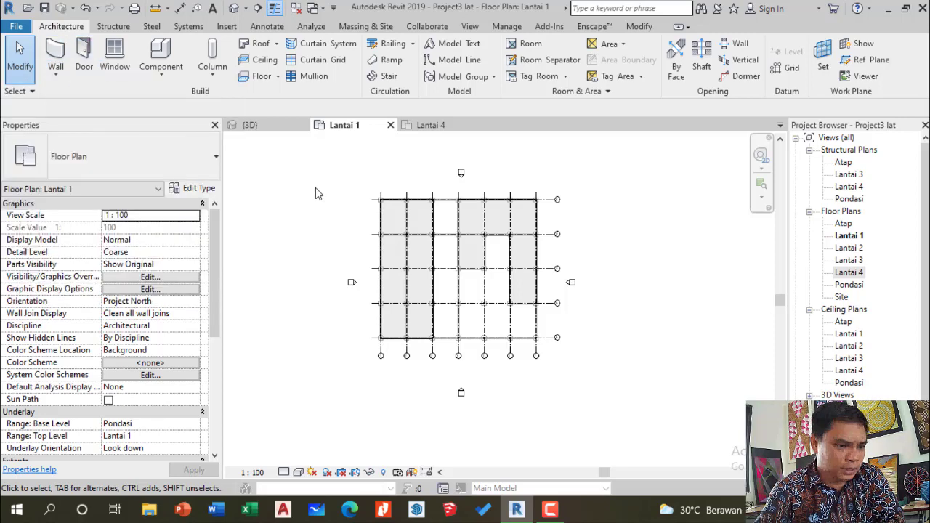
{"action": "left_click", "coordinate": [64, 61]}
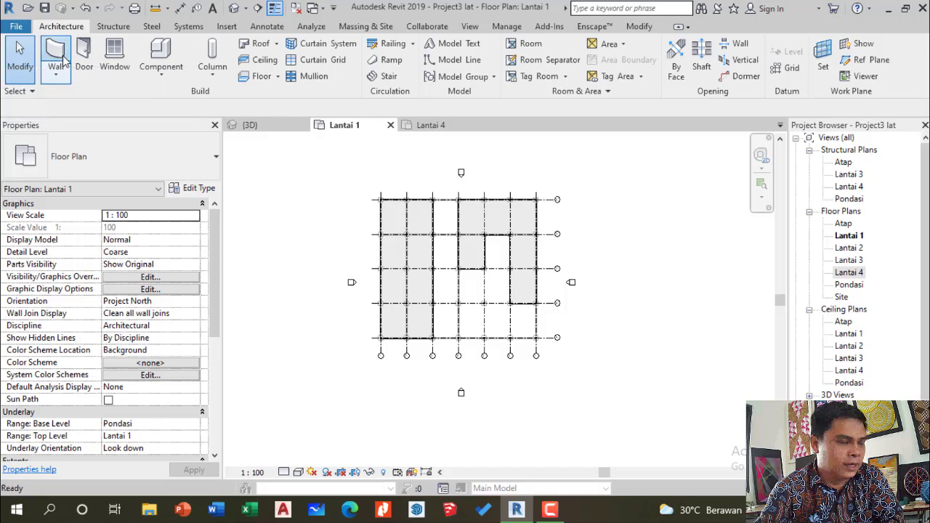
{"action": "scroll", "coordinate": [416, 334], "scroll_direction": "up", "scroll_amount": 2}
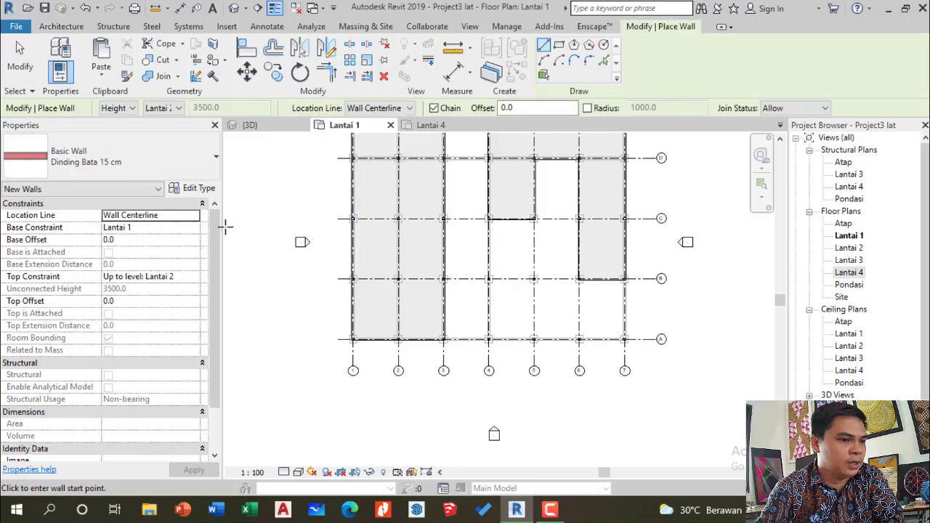
{"action": "left_click", "coordinate": [158, 170]}
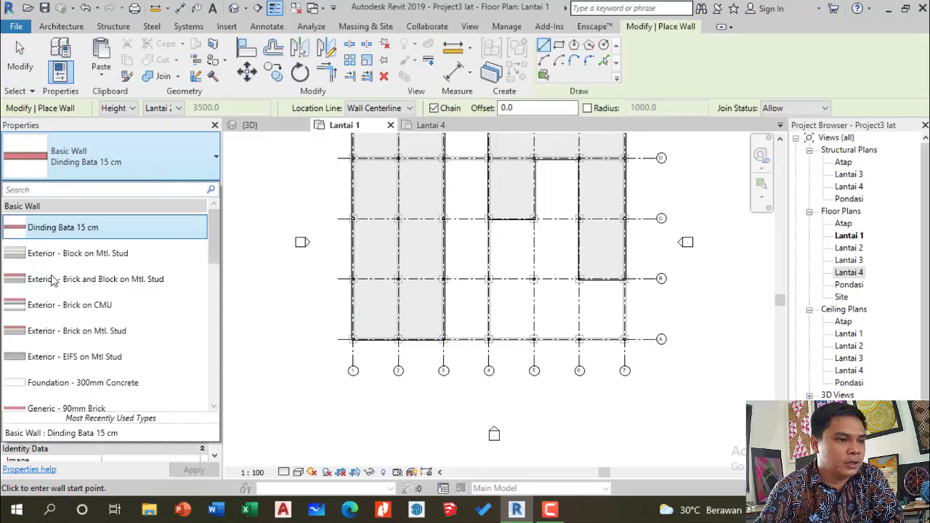
{"action": "scroll", "coordinate": [127, 332], "scroll_direction": "down", "scroll_amount": 1}
{"action": "scroll", "coordinate": [127, 332], "scroll_direction": "down", "scroll_amount": 3}
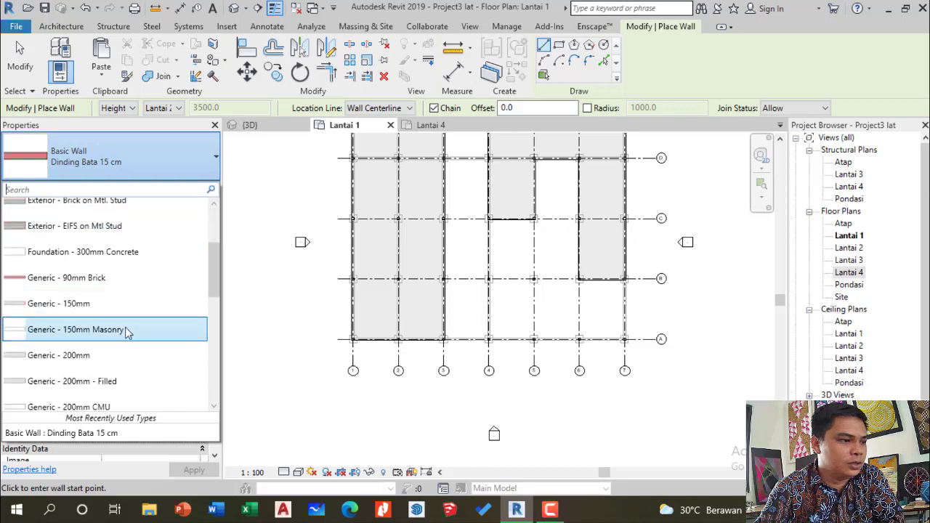
{"action": "left_click", "coordinate": [91, 305]}
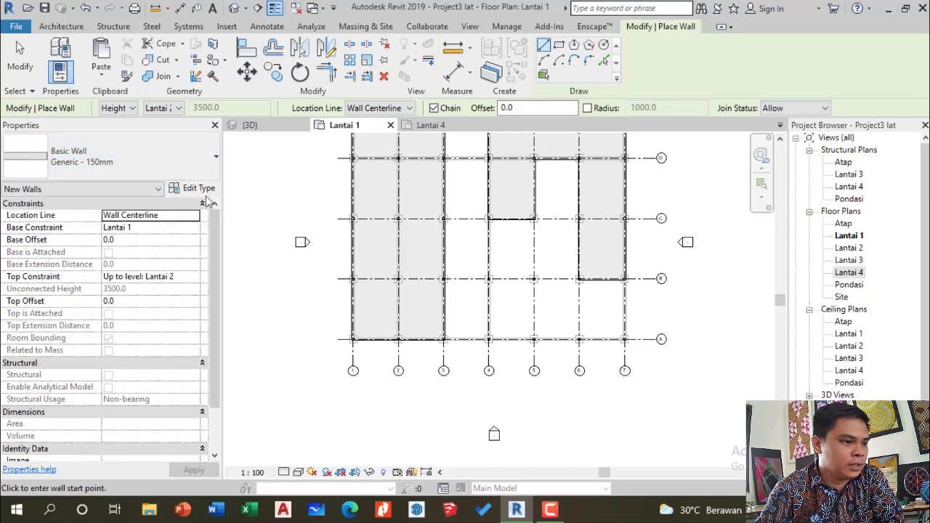
Open the layer structure of the Generic - 150mm wall type for editing
{"action": "left_click", "coordinate": [197, 188]}
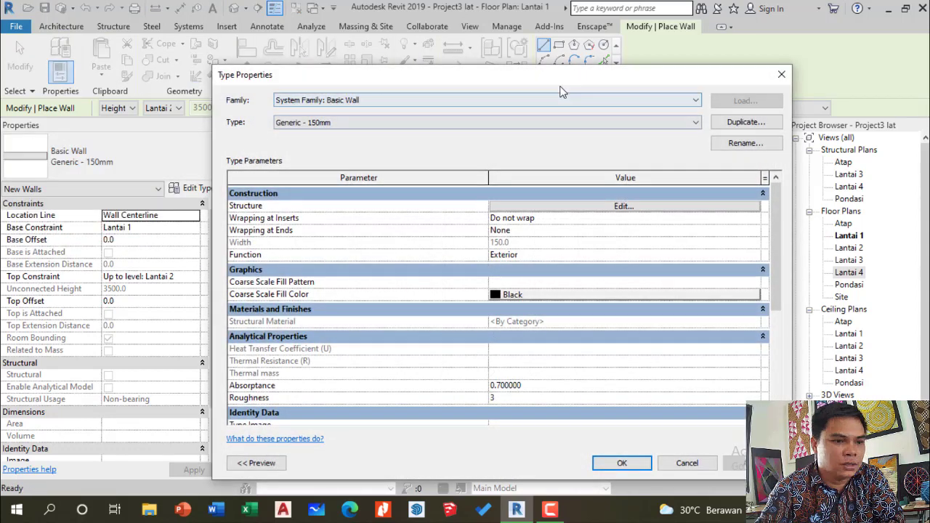
{"action": "left_click_drag", "start_coordinate": [557, 71], "coordinate": [548, 28]}
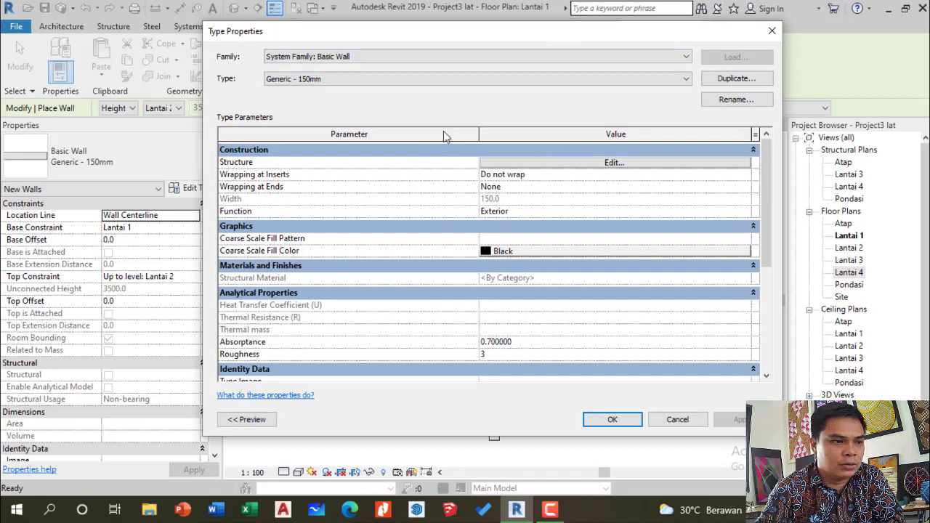
{"action": "left_click", "coordinate": [613, 163]}
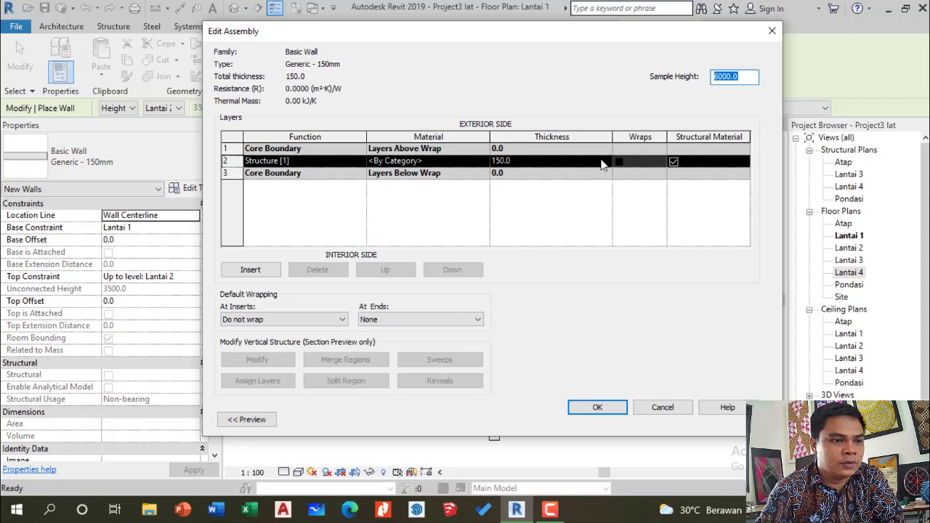
{"action": "left_click", "coordinate": [536, 166]}
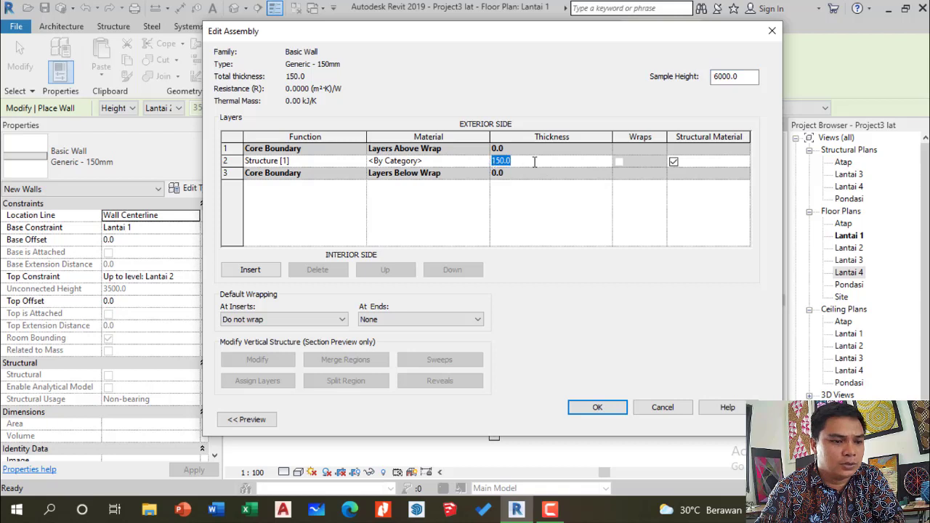
{"action": "left_click", "coordinate": [491, 163]}
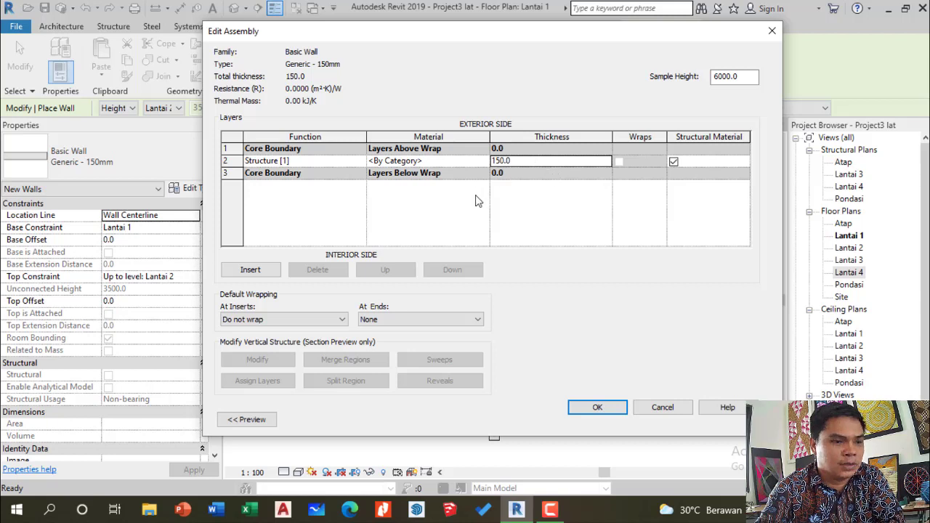
Insert a layer on the exterior side of the structure layer and set its function to Finish 1 [4]
{"action": "left_click", "coordinate": [250, 269]}
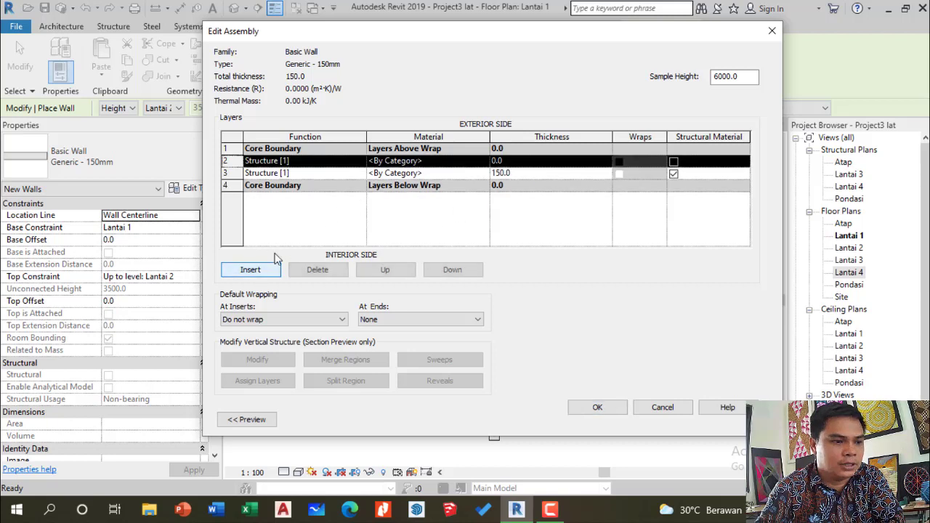
{"action": "left_click", "coordinate": [356, 164]}
{"action": "left_click", "coordinate": [358, 163]}
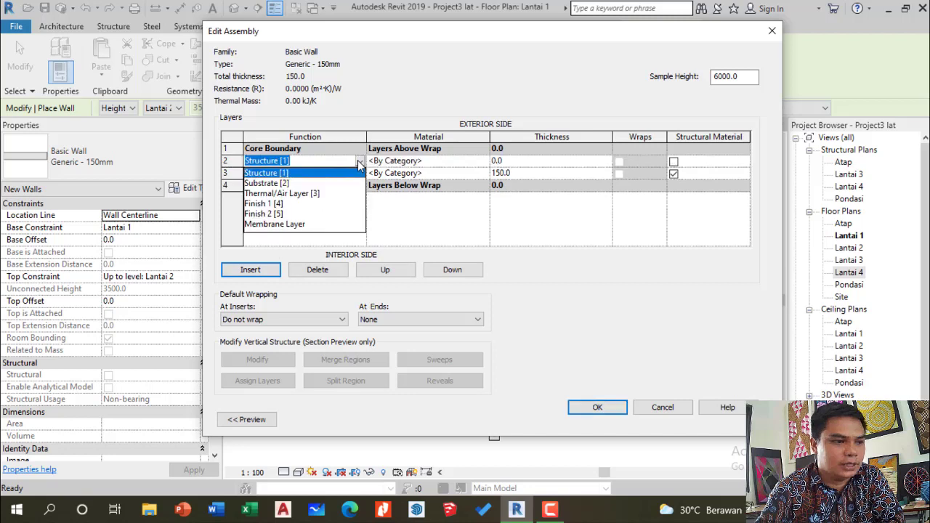
{"action": "left_click", "coordinate": [276, 206]}
Give the Finish 1 [4] layer the Concrete, Lightweight material and a thickness of 10 mm
{"action": "left_click", "coordinate": [484, 162]}
{"action": "left_click", "coordinate": [483, 161]}
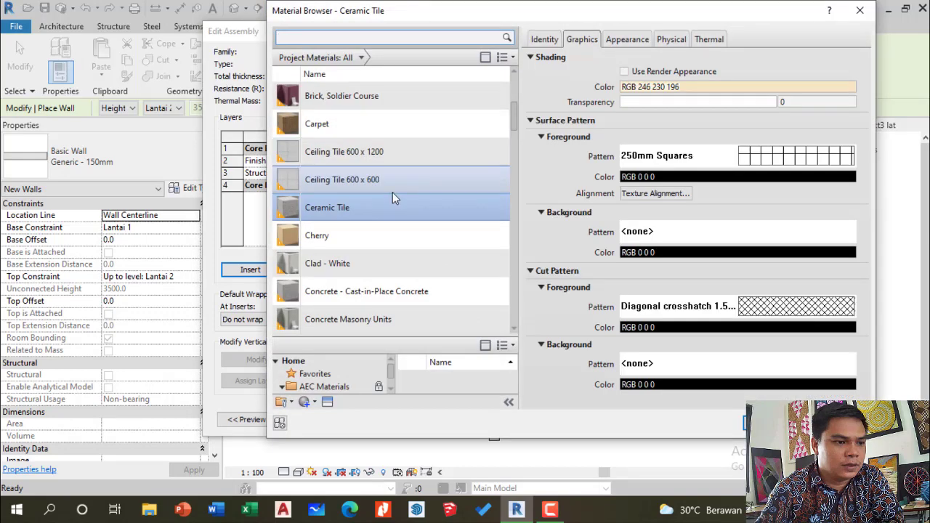
{"action": "scroll", "coordinate": [381, 228], "scroll_direction": "down", "scroll_amount": 3}
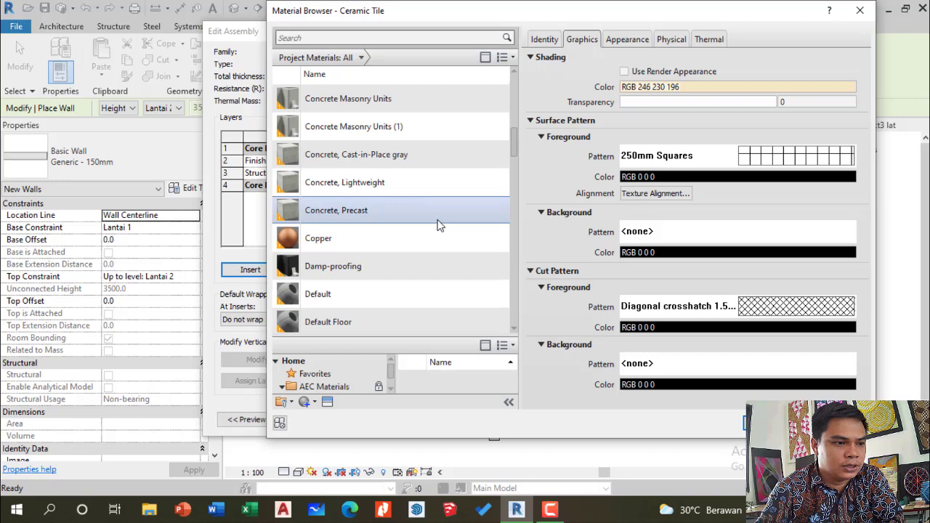
{"action": "left_click", "coordinate": [438, 189]}
{"action": "left_click", "coordinate": [744, 422]}
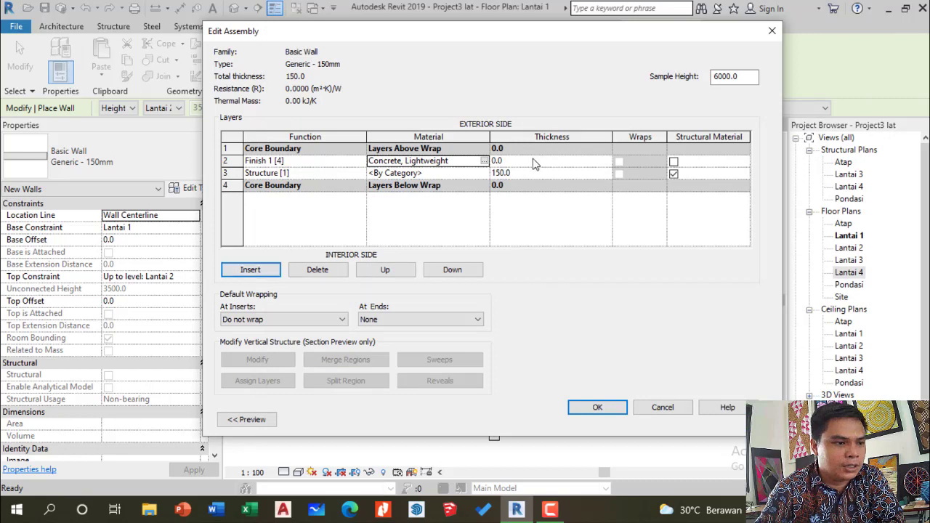
{"action": "left_click", "coordinate": [533, 164]}
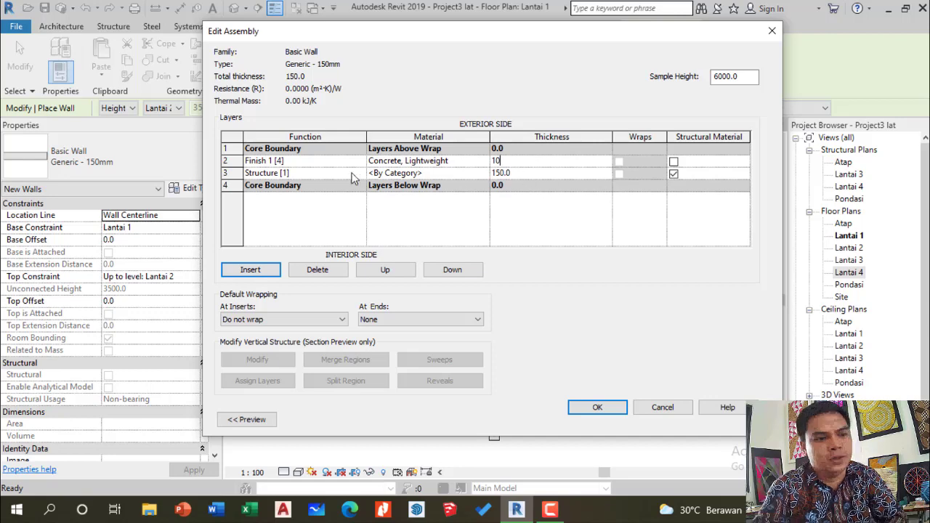
{"action": "left_click", "coordinate": [296, 228]}
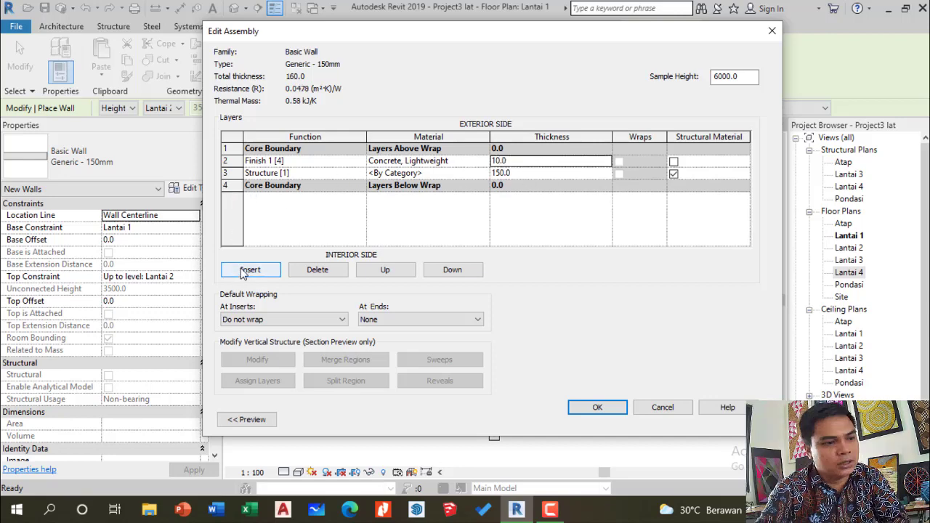
Insert another layer with the function Finish 2 [5] and the Concrete, Lightweight material
{"action": "left_click", "coordinate": [273, 270]}
{"action": "left_click", "coordinate": [366, 163]}
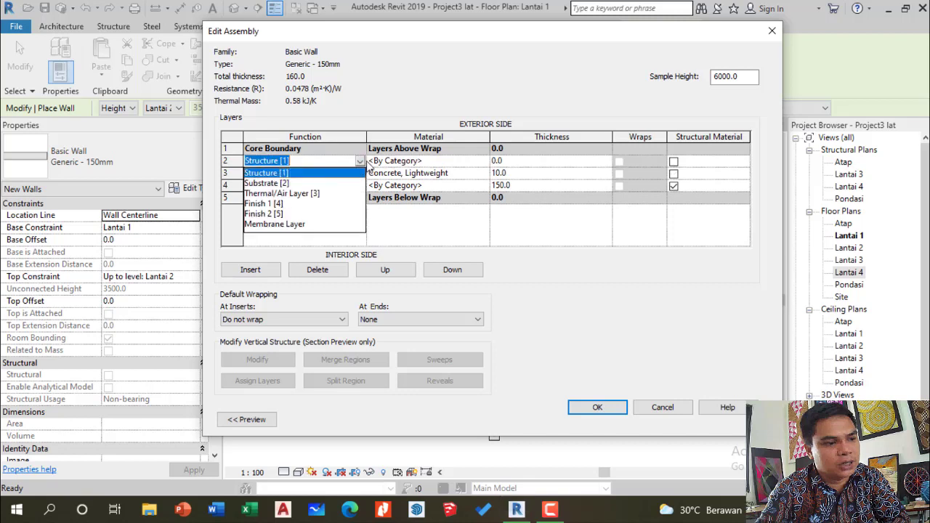
{"action": "left_click", "coordinate": [264, 213]}
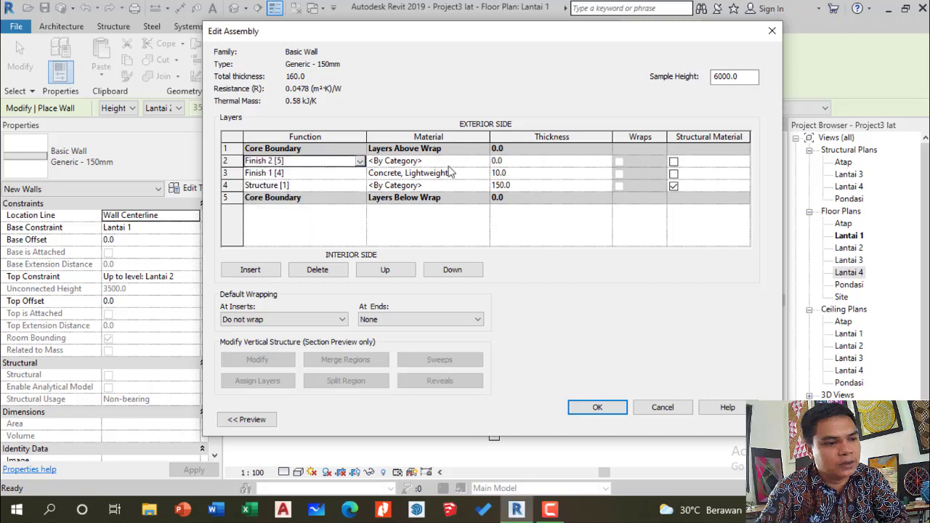
{"action": "left_click", "coordinate": [479, 163]}
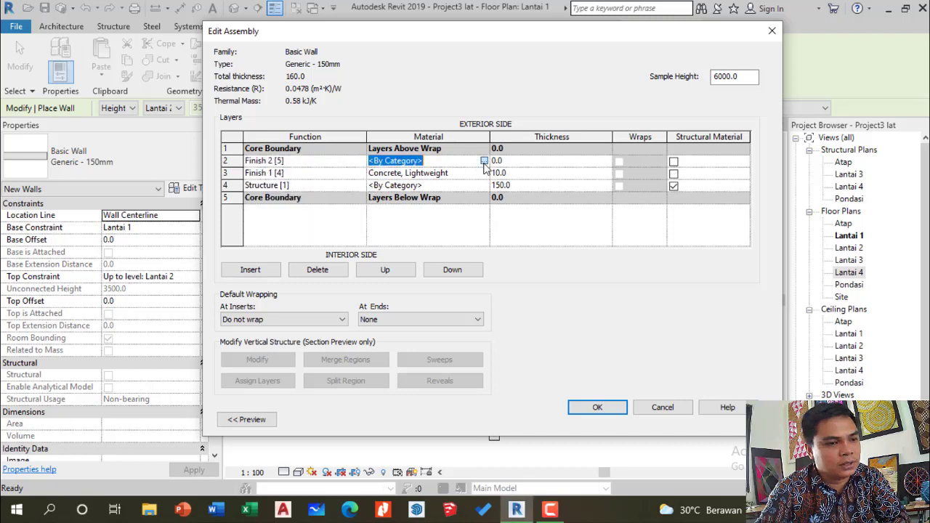
{"action": "left_click", "coordinate": [484, 160]}
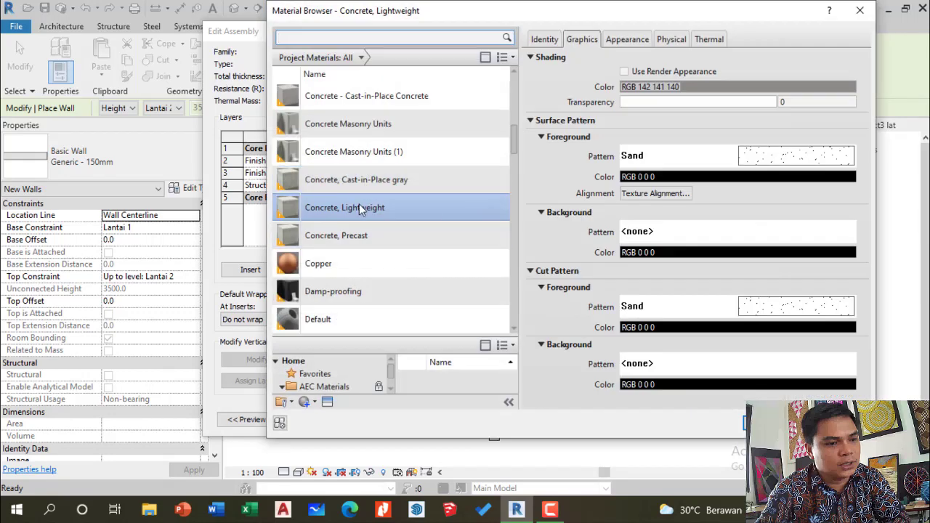
{"action": "left_click", "coordinate": [744, 423]}
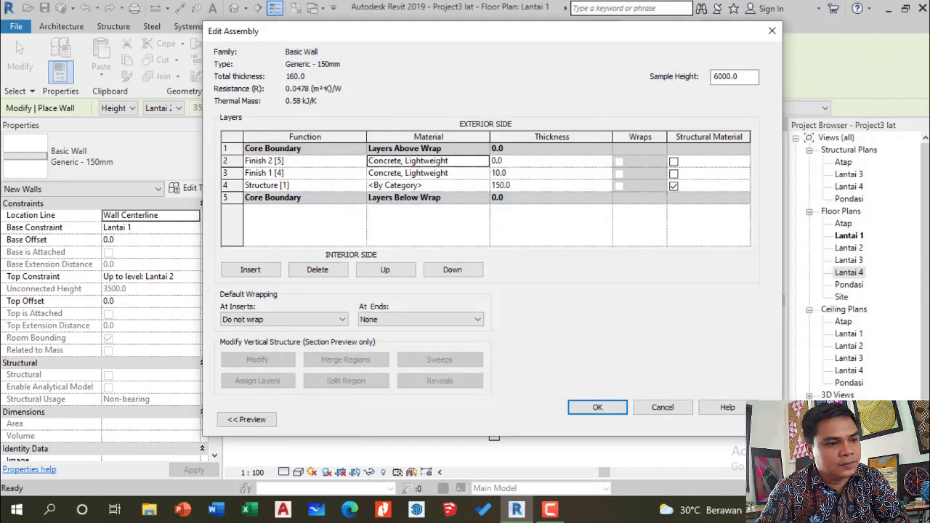
Move the Finish 2 [5] layer below the structure layer, to the interior side of the wall
{"action": "left_click", "coordinate": [277, 161]}
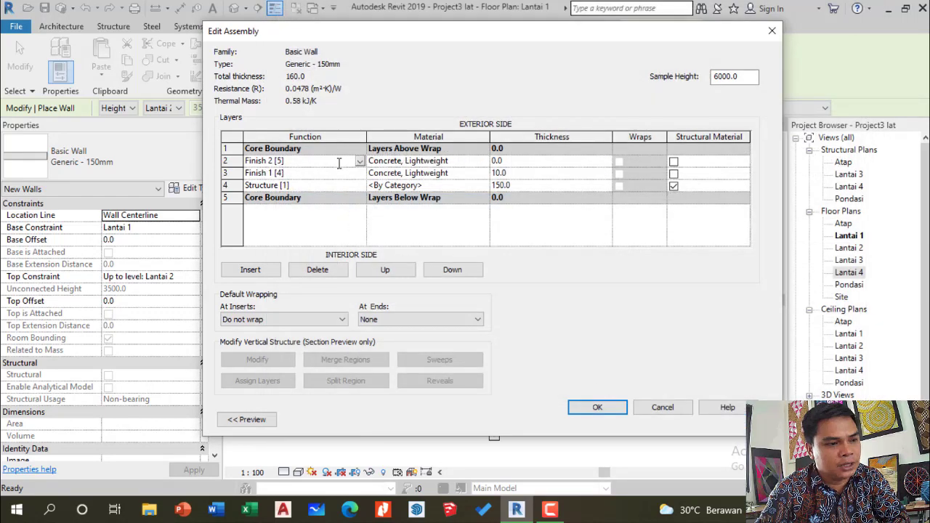
{"action": "left_click", "coordinate": [382, 160]}
{"action": "left_click", "coordinate": [228, 161]}
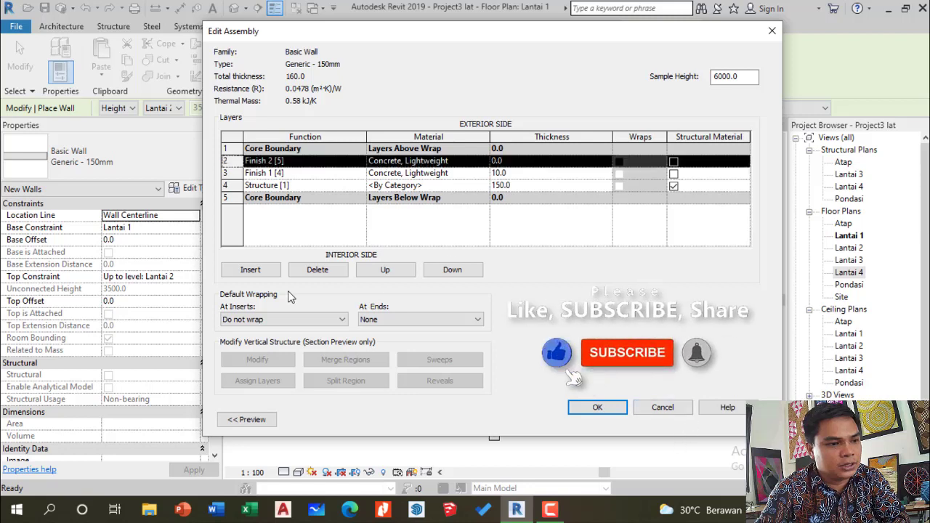
{"action": "left_click", "coordinate": [458, 274]}
{"action": "left_click", "coordinate": [458, 274]}
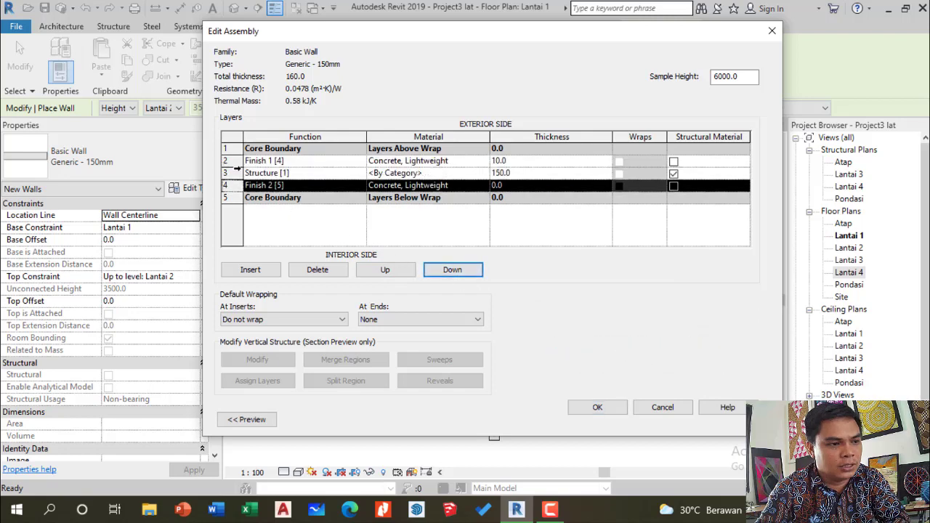
{"action": "left_click", "coordinate": [234, 172]}
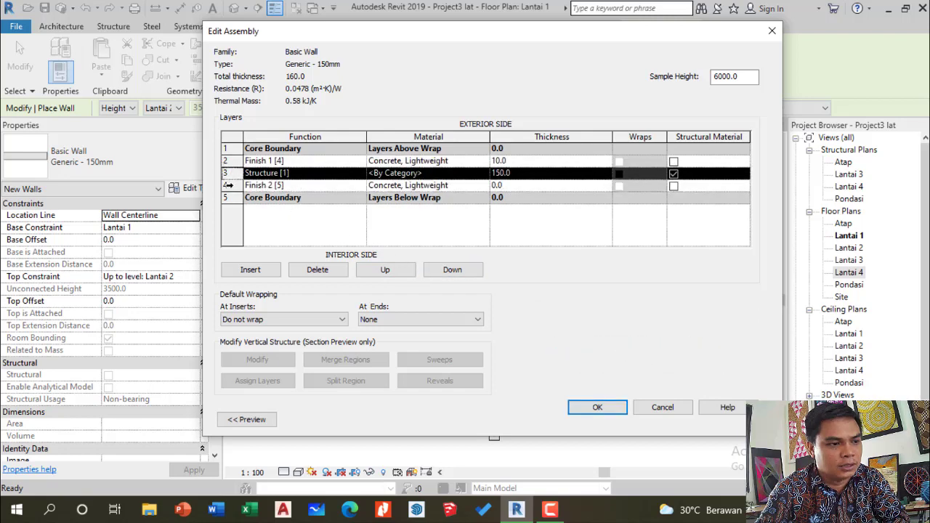
{"action": "left_click", "coordinate": [228, 186]}
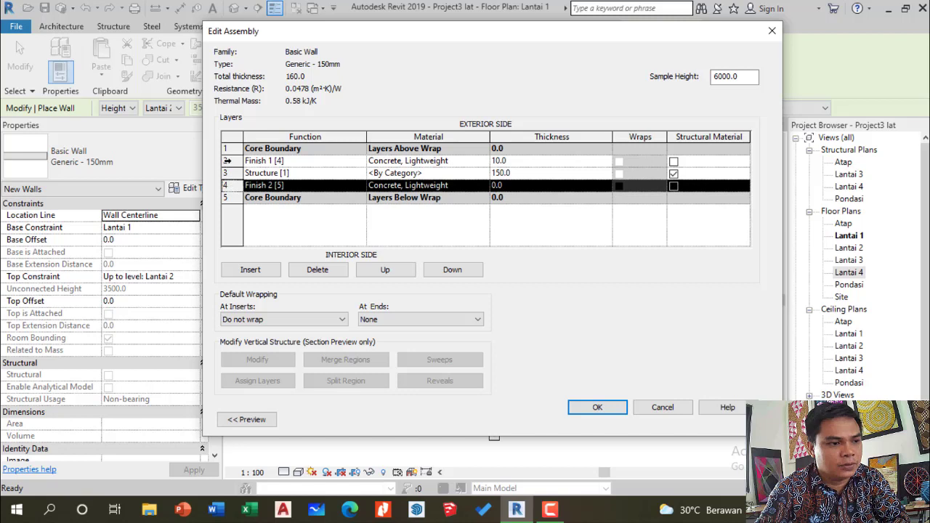
{"action": "left_click", "coordinate": [227, 161]}
Search the project materials for brick and assign Brick, Common to the Structure [1] layer
{"action": "left_click", "coordinate": [468, 173]}
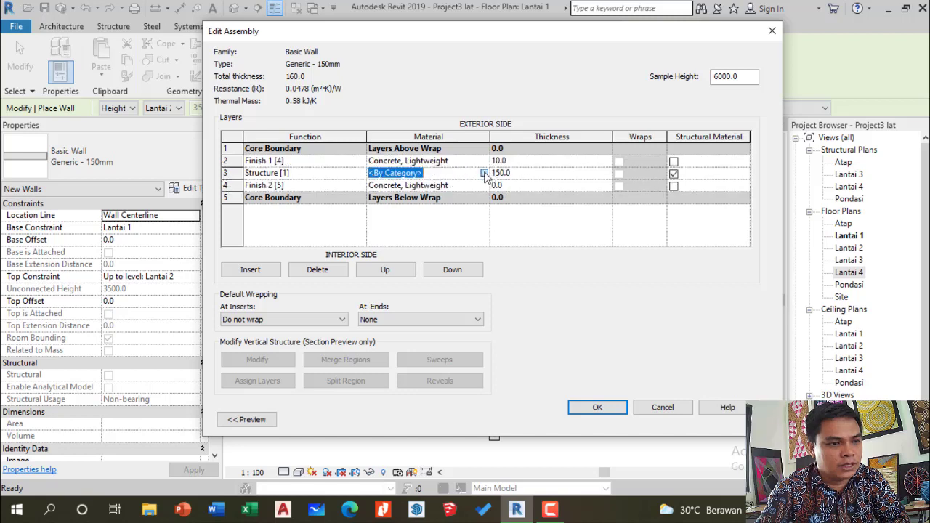
{"action": "left_click", "coordinate": [484, 172]}
{"action": "scroll", "coordinate": [414, 193], "scroll_direction": "down", "scroll_amount": 3}
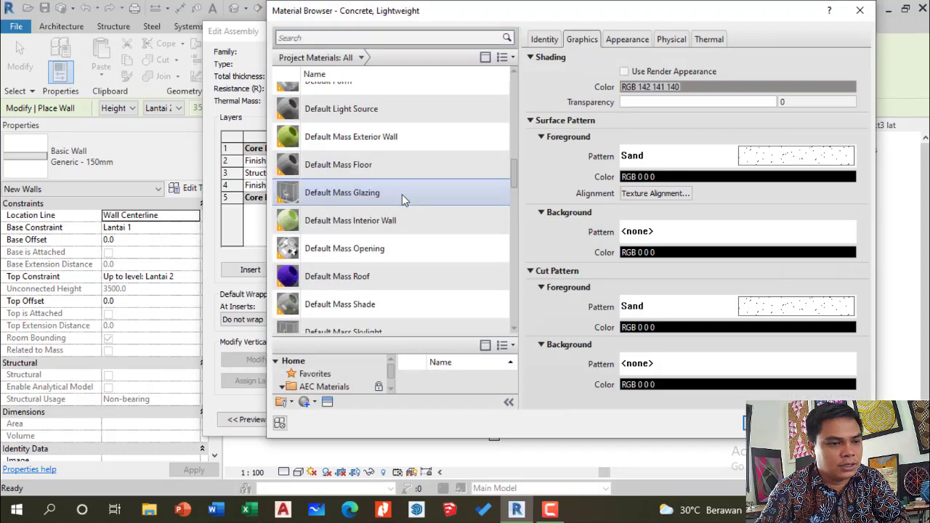
{"action": "scroll", "coordinate": [402, 194], "scroll_direction": "down", "scroll_amount": 3}
{"action": "left_click", "coordinate": [339, 38]}
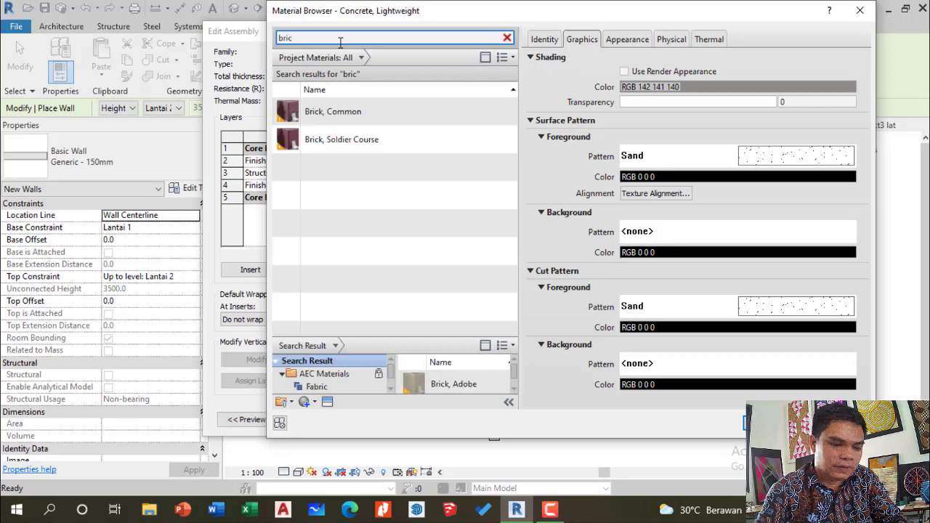
{"action": "left_click", "coordinate": [333, 111]}
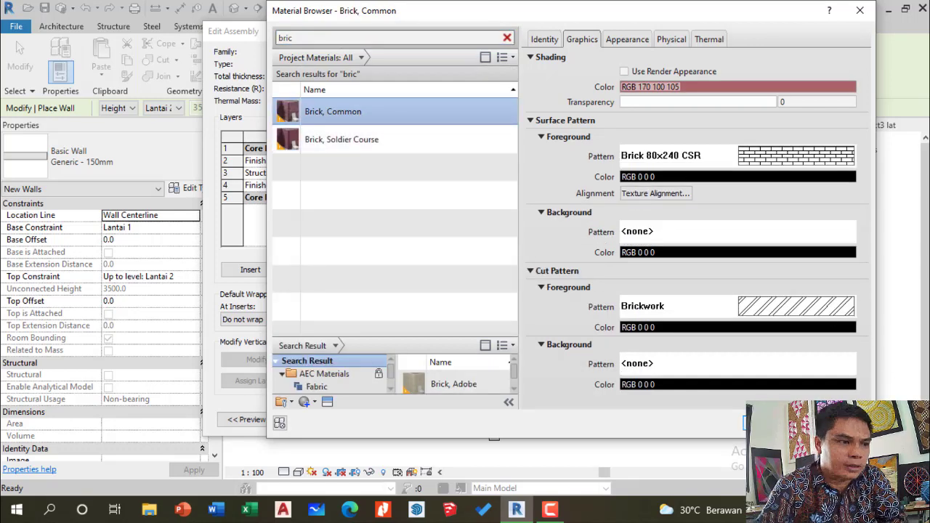
{"action": "left_click", "coordinate": [764, 423]}
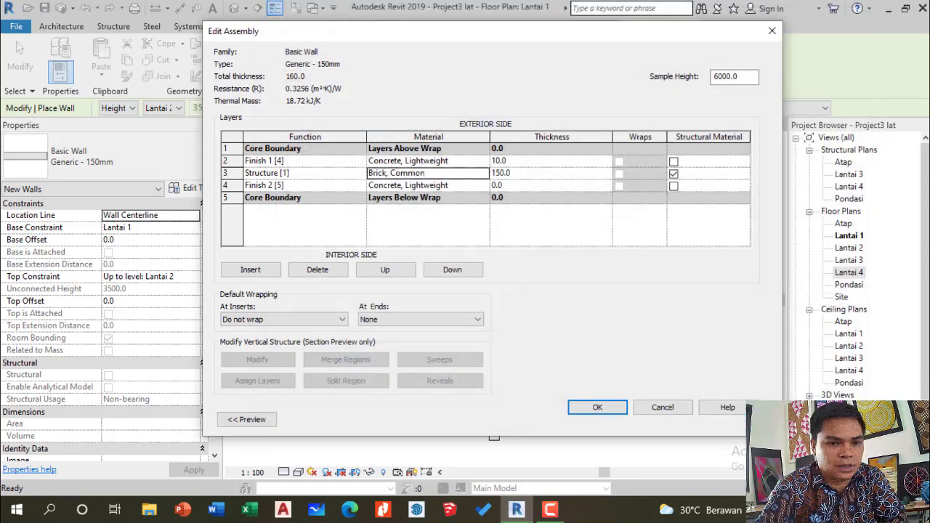
Set the Finish 2 [5] layer's thickness to 10 mm and the Structure [1] layer's thickness to 130 mm, and accept the wall type
{"action": "left_click", "coordinate": [553, 184]}
{"action": "left_click", "coordinate": [546, 185]}
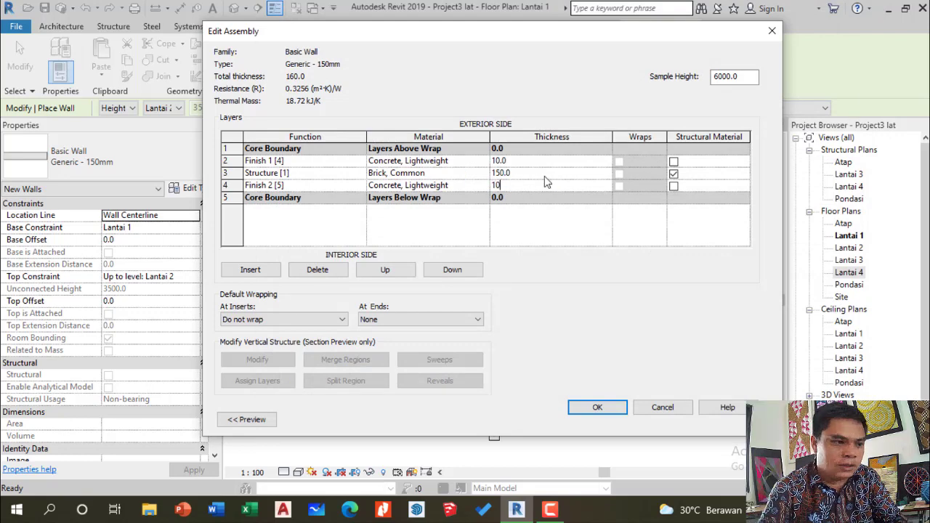
{"action": "type", "text": "10"}
{"action": "left_click", "coordinate": [546, 174]}
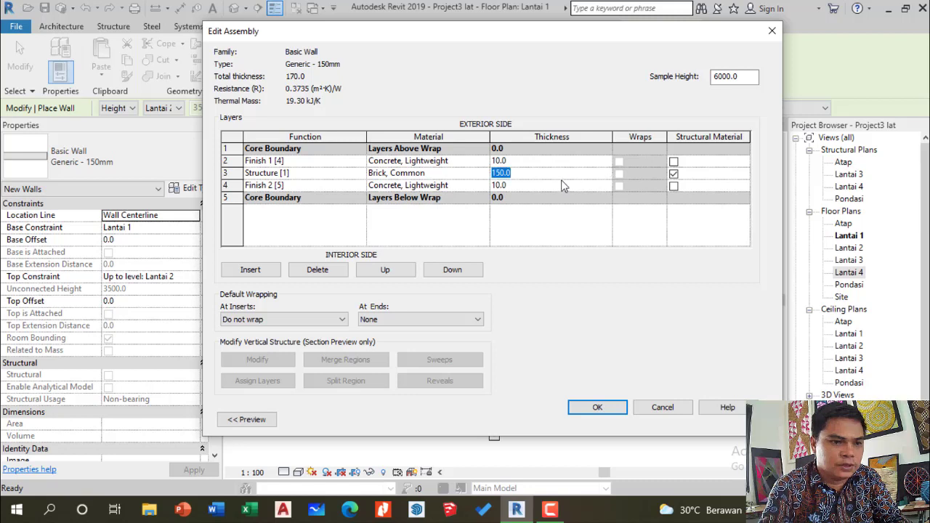
{"action": "type", "text": "13"}
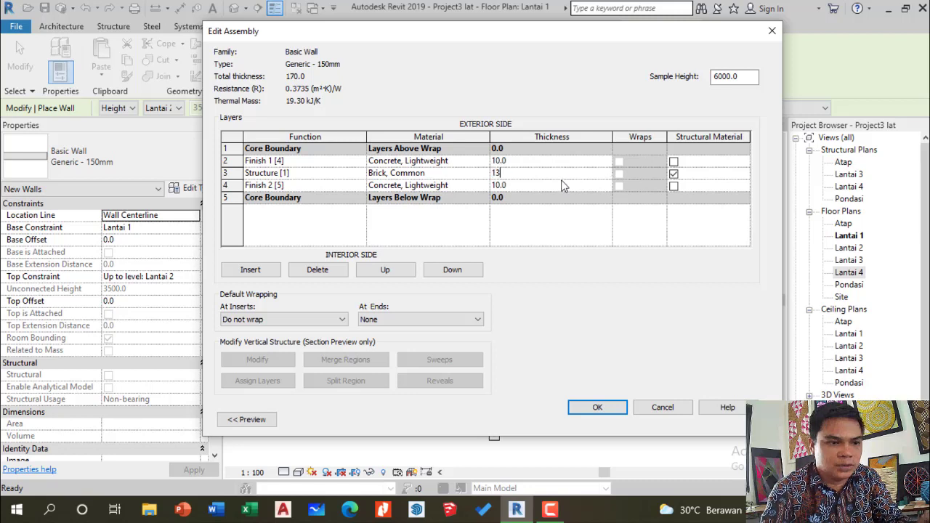
{"action": "type", "text": "0"}
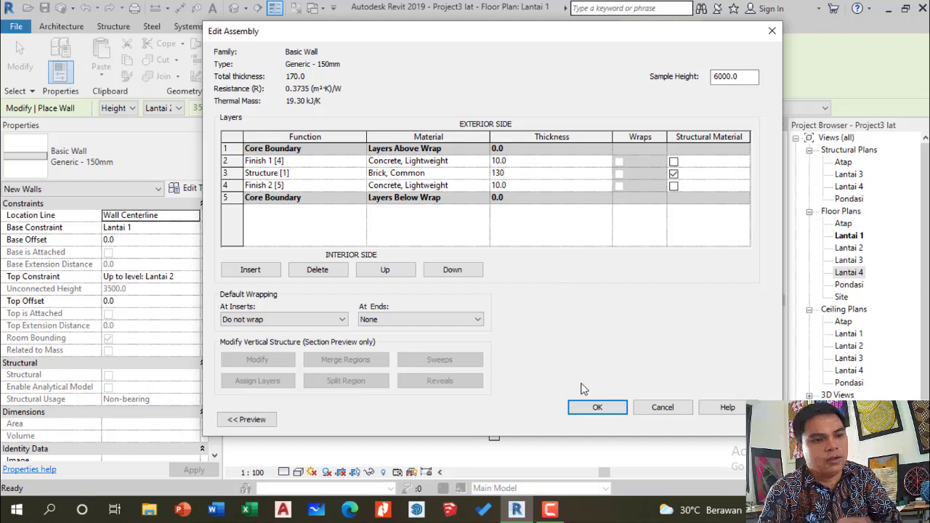
{"action": "left_click", "coordinate": [597, 407]}
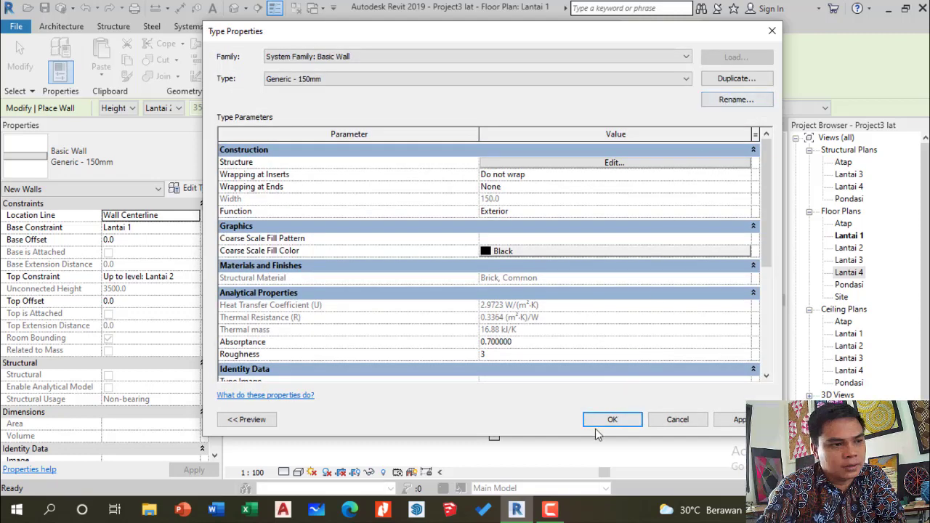
{"action": "left_click", "coordinate": [621, 420]}
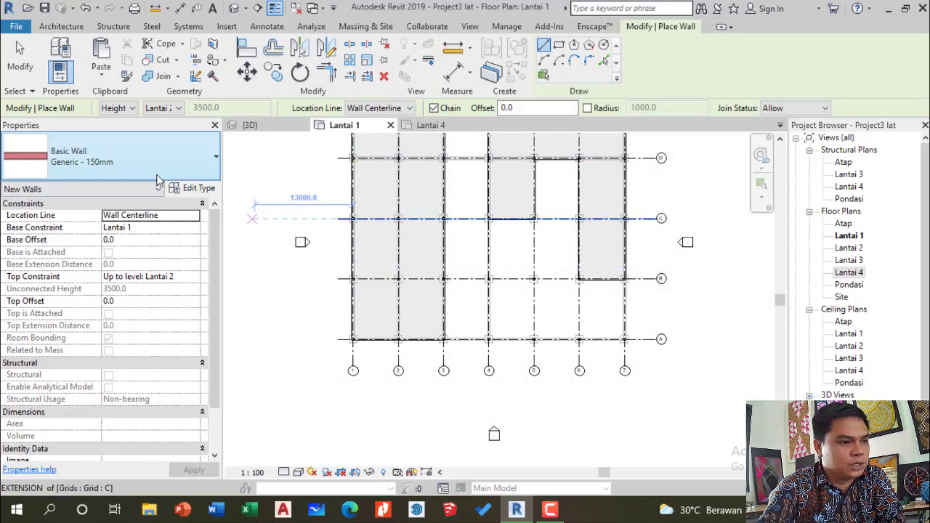
Set the new walls' height to reach up to level Lantai 2
{"action": "scroll", "coordinate": [349, 305], "scroll_direction": "up", "scroll_amount": 1}
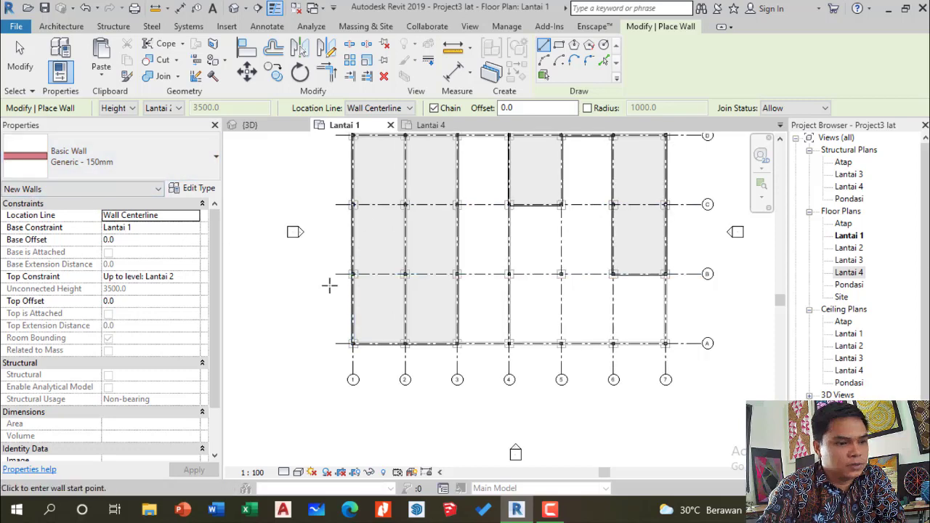
{"action": "scroll", "coordinate": [353, 331], "scroll_direction": "up", "scroll_amount": 2}
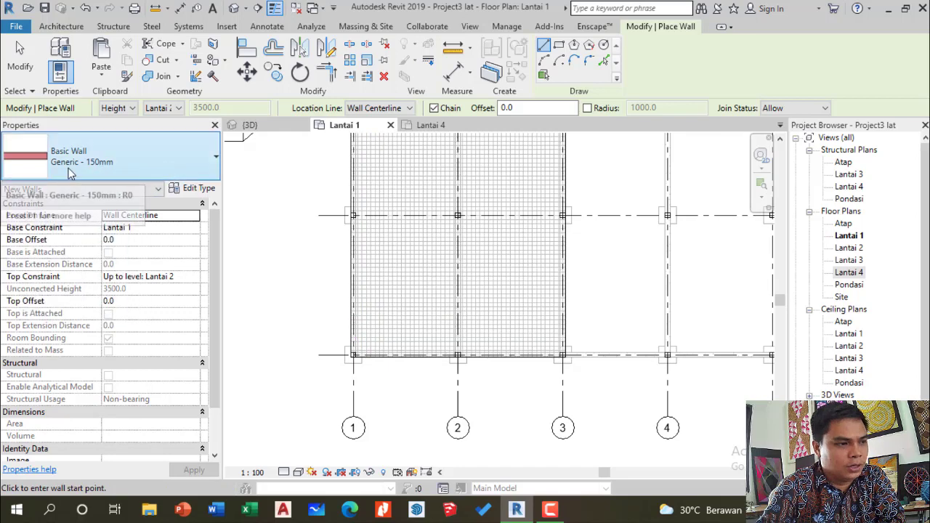
{"action": "scroll", "coordinate": [355, 352], "scroll_direction": "up", "scroll_amount": 10}
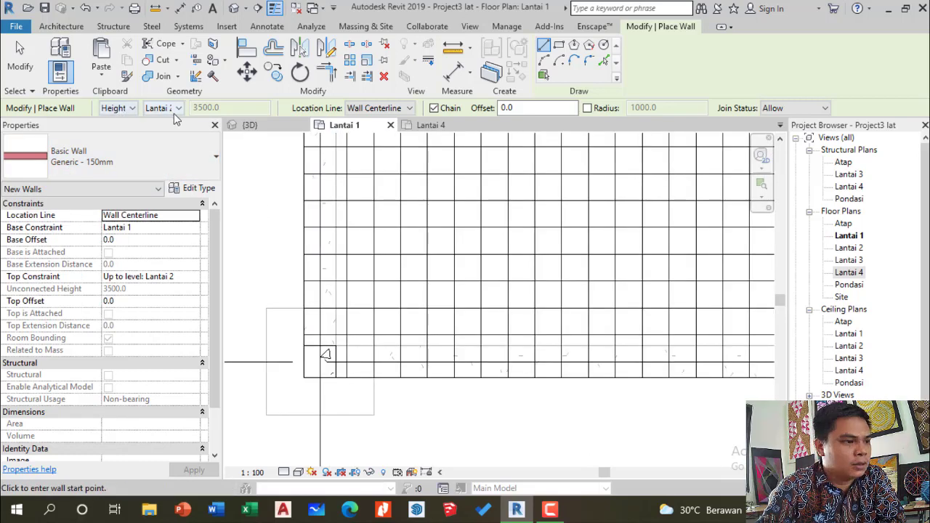
{"action": "scroll", "coordinate": [347, 223], "scroll_direction": "down", "scroll_amount": 3}
{"action": "scroll", "coordinate": [443, 315], "scroll_direction": "up", "scroll_amount": 2}
{"action": "left_click", "coordinate": [117, 108]}
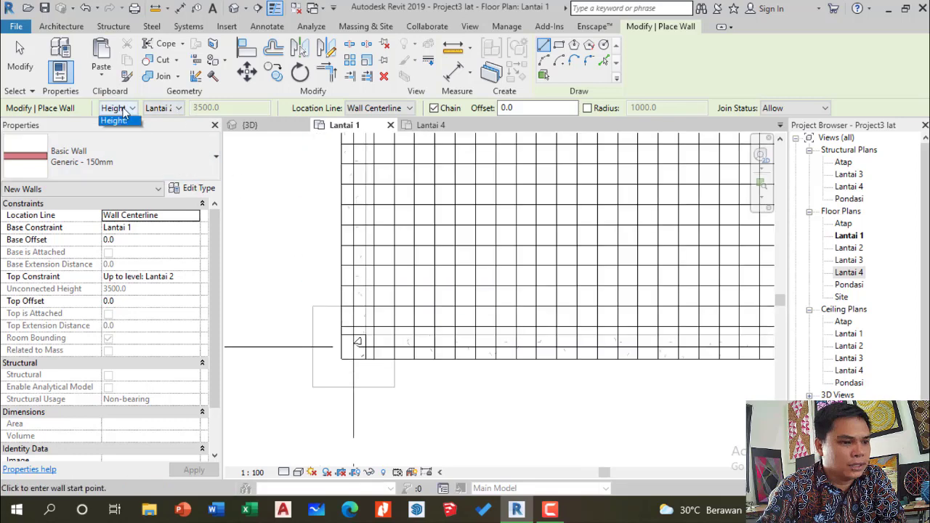
{"action": "left_click", "coordinate": [115, 121]}
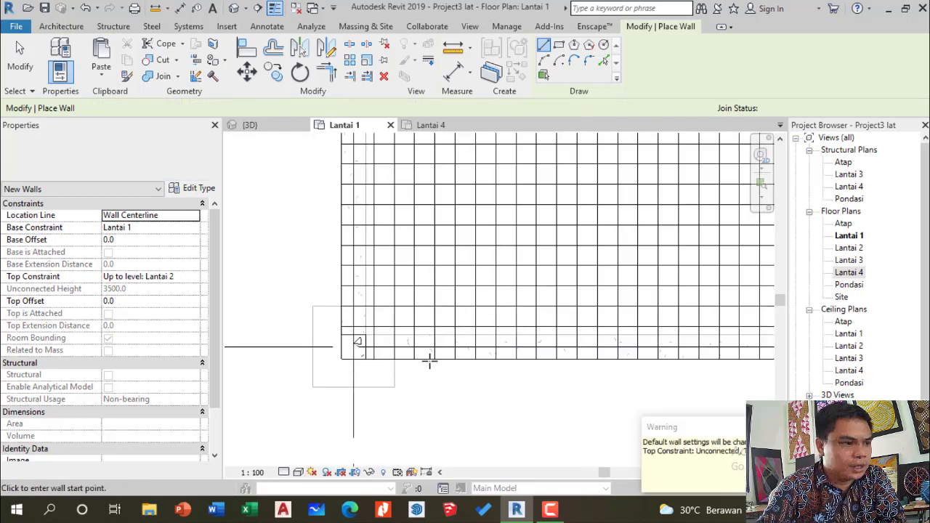
{"action": "scroll", "coordinate": [392, 352], "scroll_direction": "up", "scroll_amount": 2}
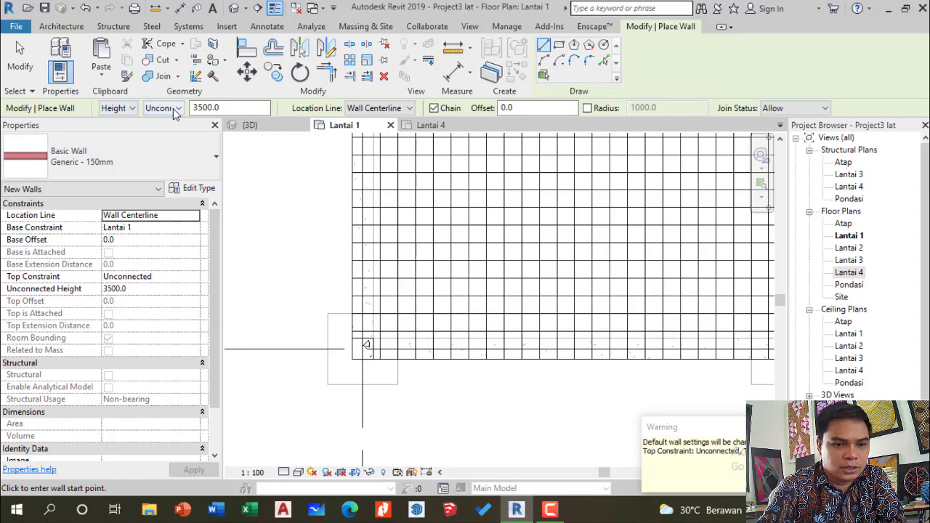
{"action": "left_click", "coordinate": [174, 110]}
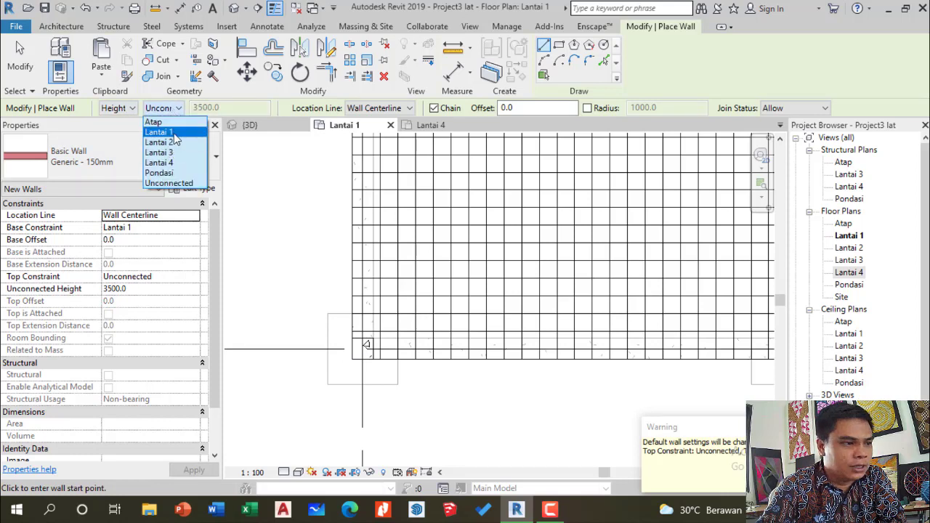
{"action": "left_click", "coordinate": [170, 144]}
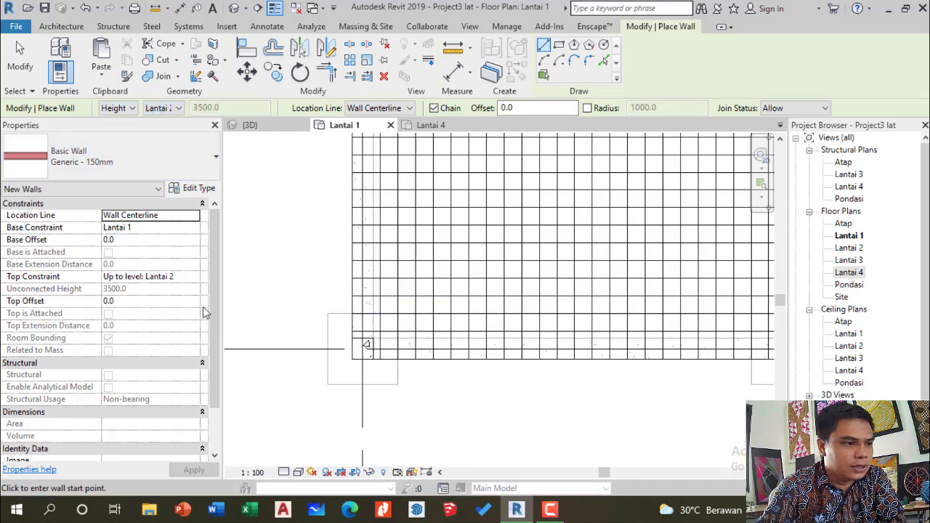
Draw chained walls along grid A from grid 1 to grid 2, continuing along grid 2 up to grid B
{"action": "scroll", "coordinate": [203, 312], "scroll_direction": "down", "scroll_amount": 1}
{"action": "scroll", "coordinate": [356, 349], "scroll_direction": "up", "scroll_amount": 5}
{"action": "scroll", "coordinate": [349, 356], "scroll_direction": "down", "scroll_amount": 3}
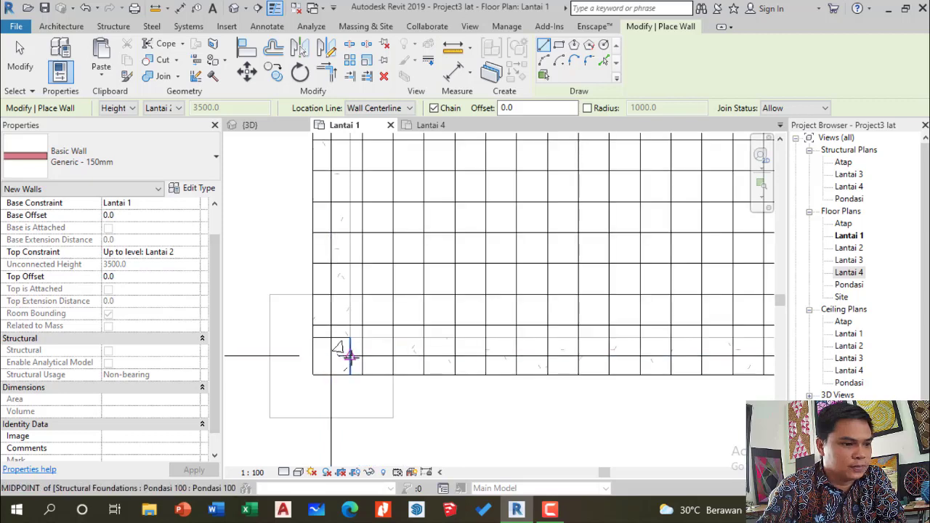
{"action": "left_click", "coordinate": [349, 356]}
{"action": "scroll", "coordinate": [266, 334], "scroll_direction": "up", "scroll_amount": 5}
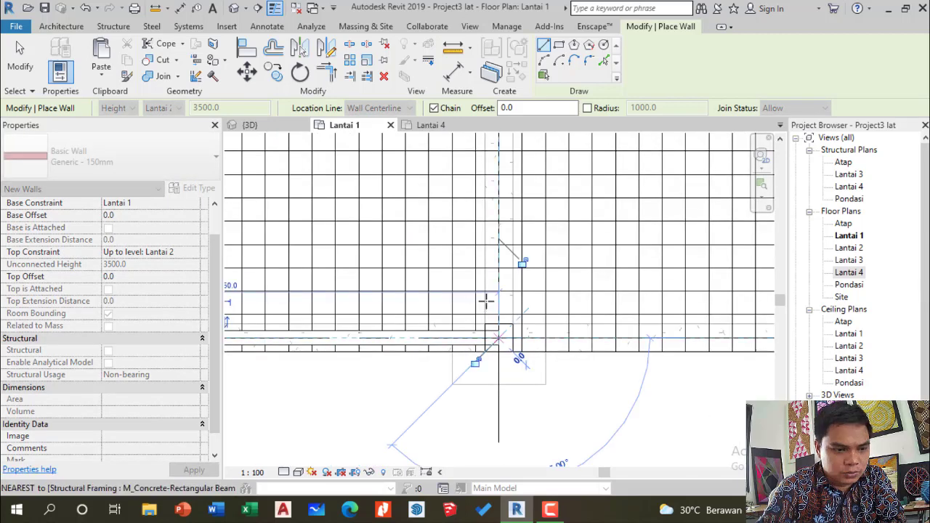
{"action": "scroll", "coordinate": [487, 301], "scroll_direction": "down", "scroll_amount": 4}
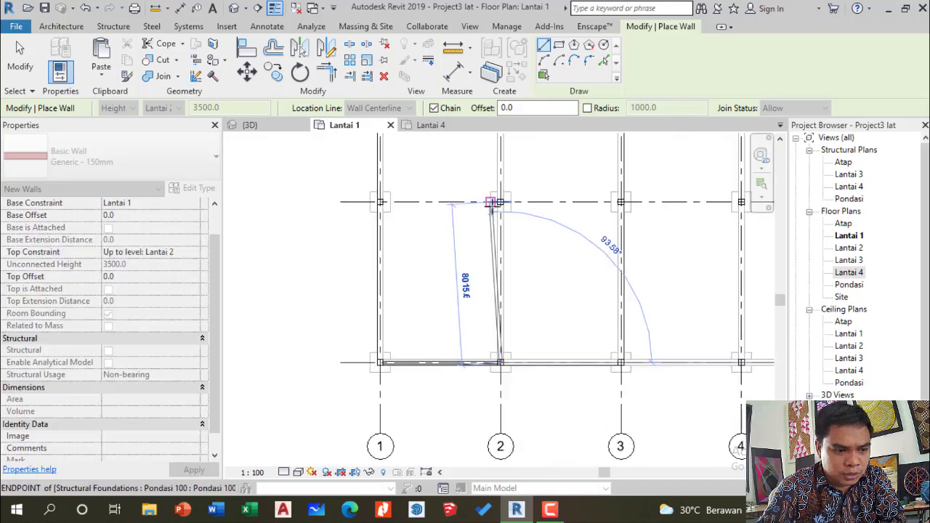
{"action": "scroll", "coordinate": [491, 202], "scroll_direction": "up", "scroll_amount": 5}
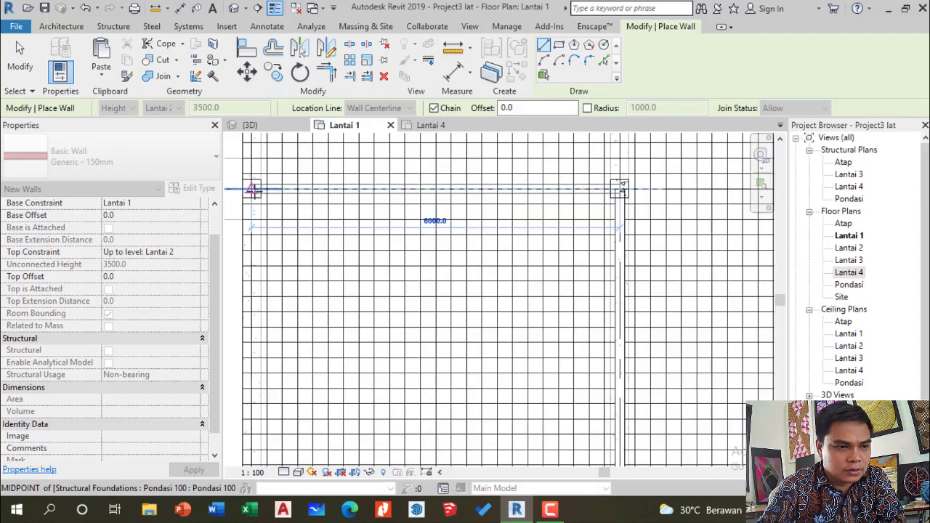
Continue the walls 6000 mm along grid B to grid 1 and down grid 1 to grid A, closing the corner room and ending the chain
{"action": "left_click", "coordinate": [253, 190]}
{"action": "scroll", "coordinate": [300, 191], "scroll_direction": "down", "scroll_amount": 4}
{"action": "scroll", "coordinate": [273, 416], "scroll_direction": "down", "scroll_amount": 2}
{"action": "middle_click_drag", "start_coordinate": [273, 415], "coordinate": [281, 329]}
{"action": "scroll", "coordinate": [285, 386], "scroll_direction": "up", "scroll_amount": 3}
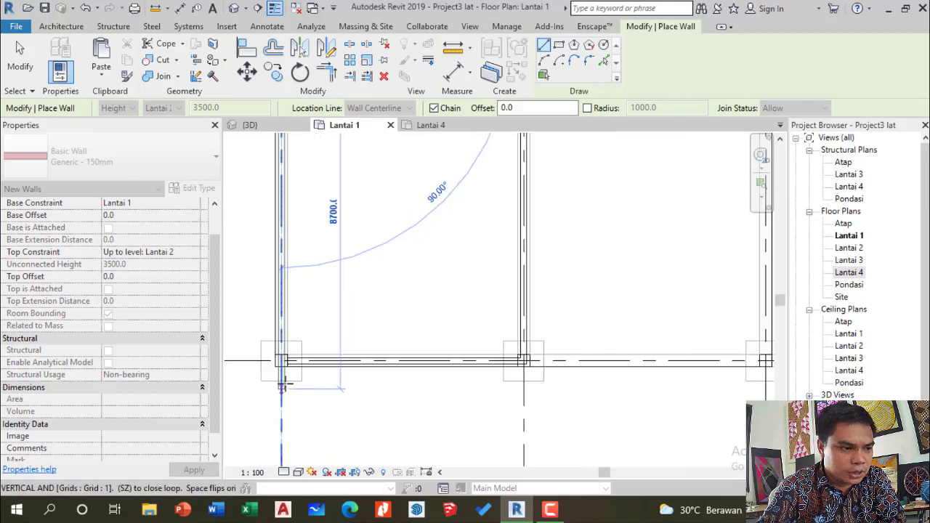
{"action": "scroll", "coordinate": [285, 372], "scroll_direction": "up", "scroll_amount": 3}
{"action": "left_click", "coordinate": [273, 341]}
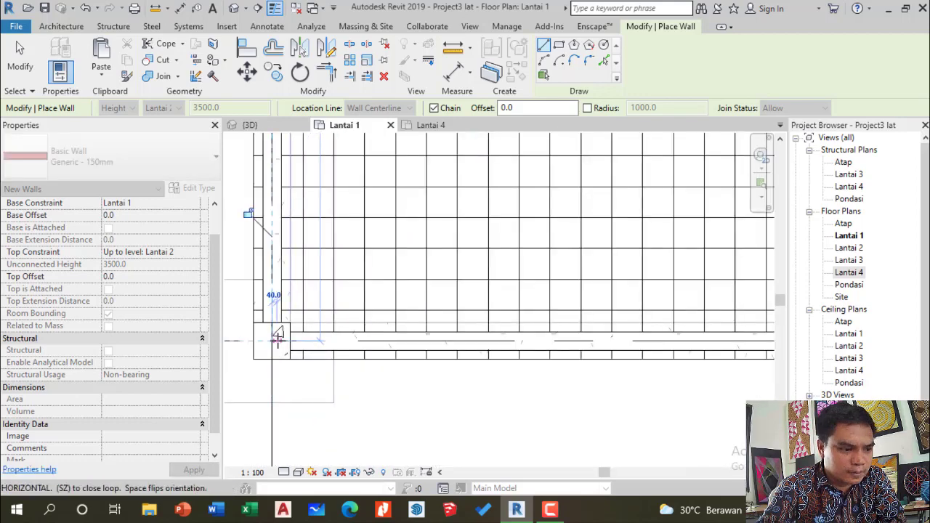
{"action": "scroll", "coordinate": [276, 336], "scroll_direction": "down", "scroll_amount": 6}
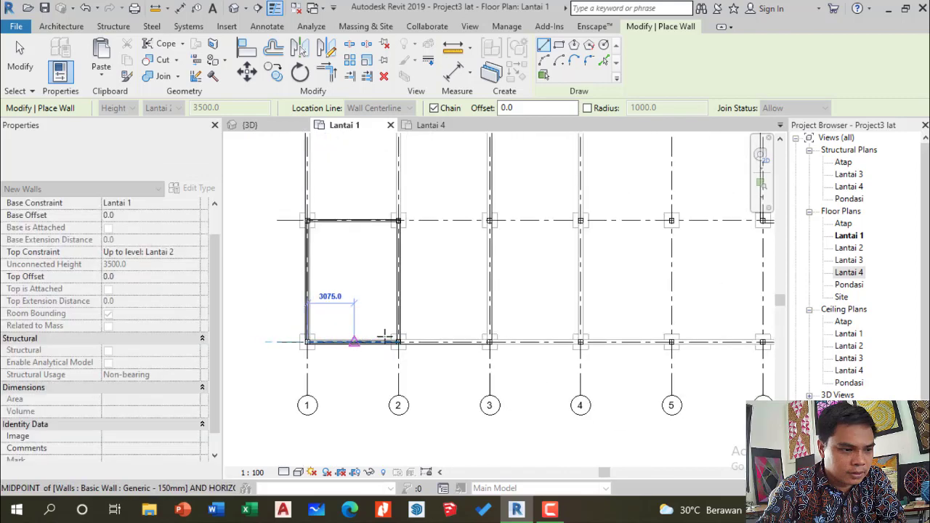
{"action": "key", "text": "Escape"}
Draw a wall about 32000 mm long along grid 3, from grid A to the uppermost horizontal grid
{"action": "scroll", "coordinate": [399, 215], "scroll_direction": "up", "scroll_amount": 1}
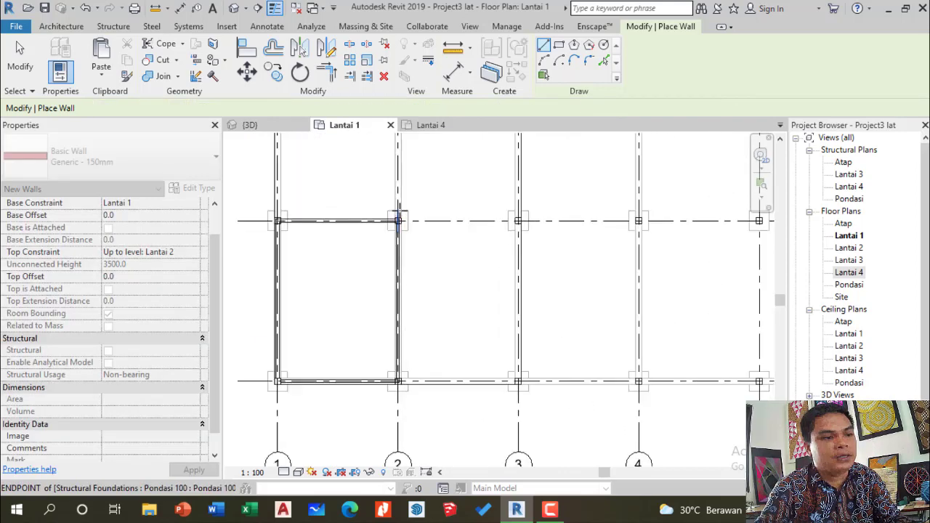
{"action": "scroll", "coordinate": [399, 212], "scroll_direction": "up", "scroll_amount": 1}
{"action": "scroll", "coordinate": [409, 275], "scroll_direction": "down", "scroll_amount": 2}
{"action": "scroll", "coordinate": [494, 374], "scroll_direction": "up", "scroll_amount": 2}
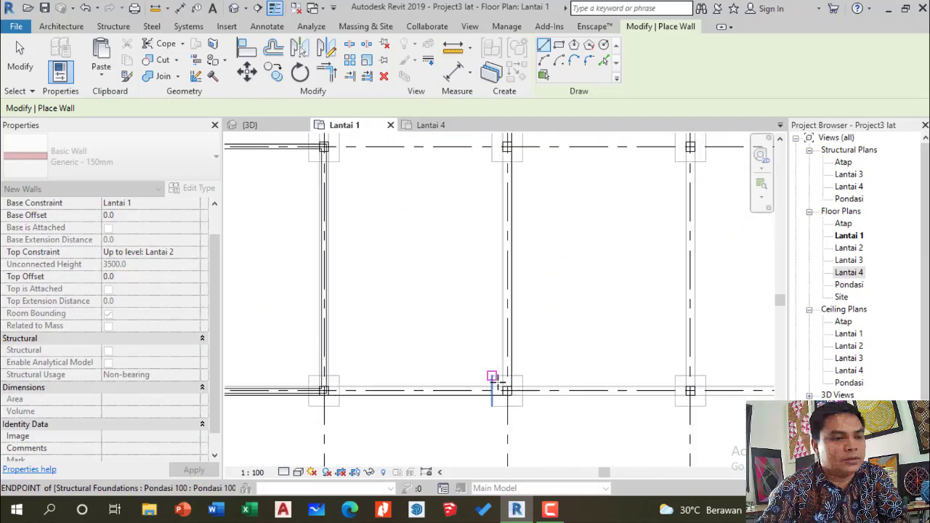
{"action": "scroll", "coordinate": [500, 384], "scroll_direction": "up", "scroll_amount": 3}
{"action": "left_click", "coordinate": [515, 399]}
{"action": "scroll", "coordinate": [488, 411], "scroll_direction": "down", "scroll_amount": 2}
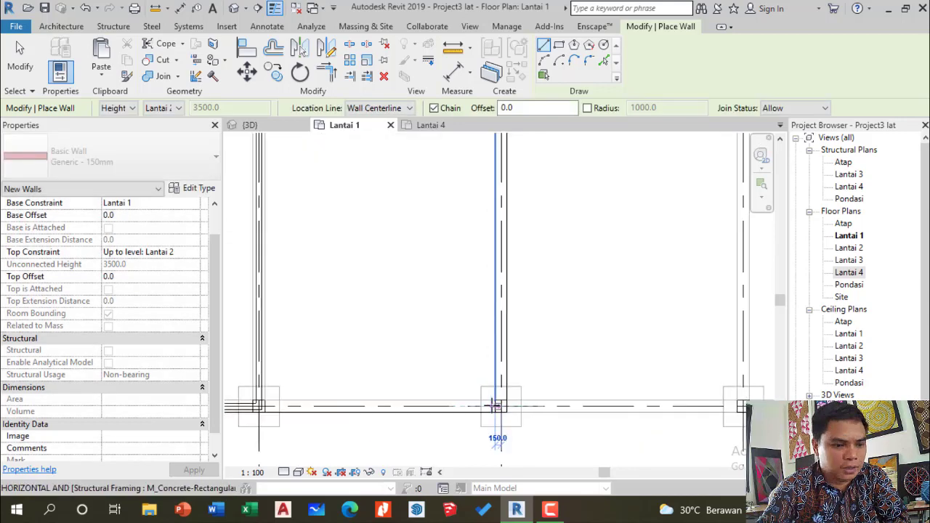
{"action": "left_click", "coordinate": [497, 406]}
{"action": "scroll", "coordinate": [492, 398], "scroll_direction": "down", "scroll_amount": 8}
{"action": "scroll", "coordinate": [488, 180], "scroll_direction": "up", "scroll_amount": 3}
{"action": "scroll", "coordinate": [516, 289], "scroll_direction": "down", "scroll_amount": 2}
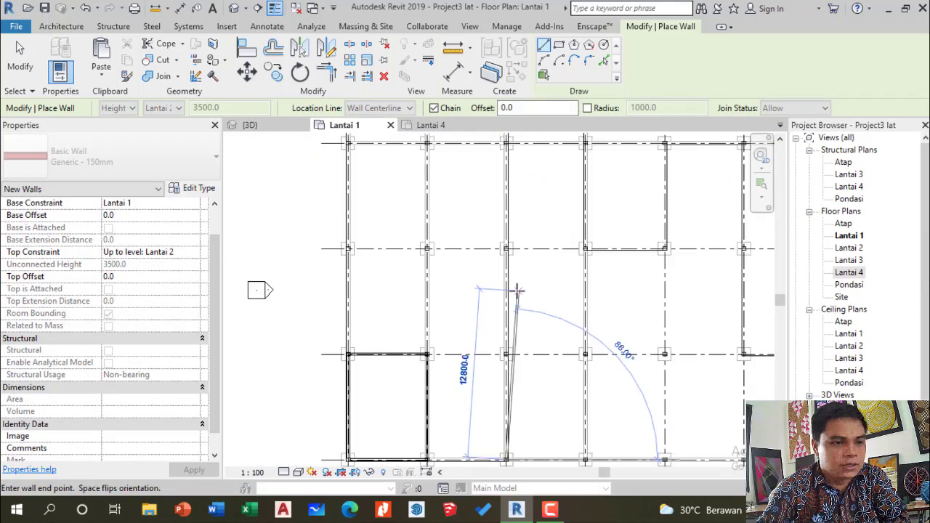
{"action": "scroll", "coordinate": [515, 276], "scroll_direction": "down", "scroll_amount": 3}
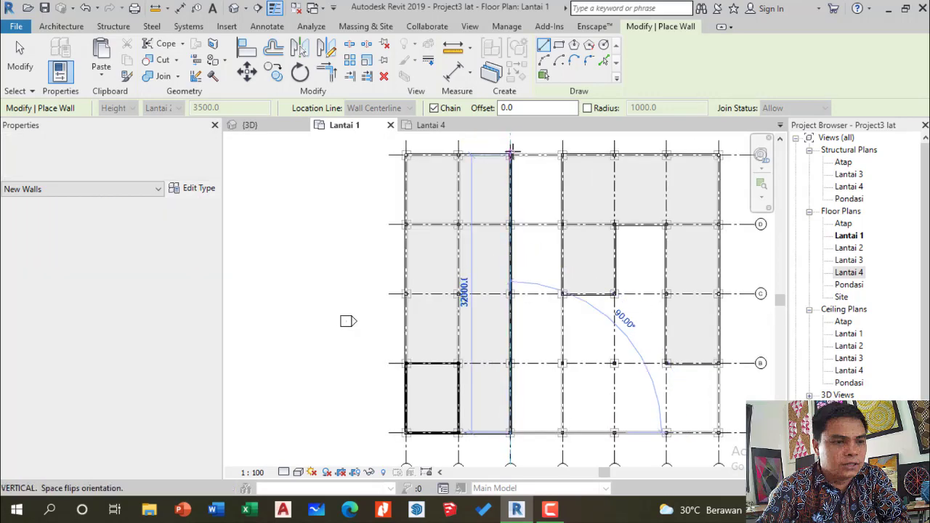
{"action": "left_click", "coordinate": [511, 151]}
{"action": "scroll", "coordinate": [509, 156], "scroll_direction": "up", "scroll_amount": 4}
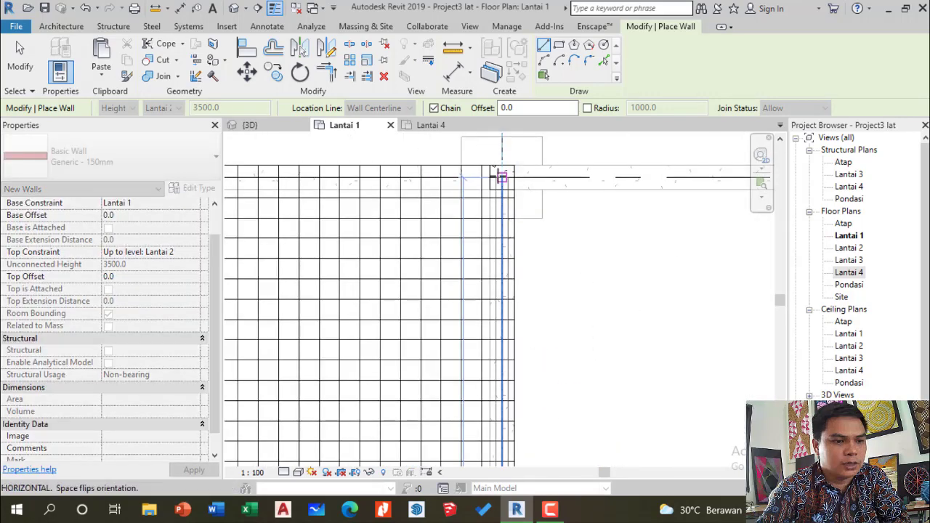
Continue the wall chain along the uppermost horizontal grid to grid 1, and down grid 1 to the column at grid C
{"action": "scroll", "coordinate": [602, 191], "scroll_direction": "down", "scroll_amount": 6}
{"action": "scroll", "coordinate": [654, 191], "scroll_direction": "down", "scroll_amount": 3}
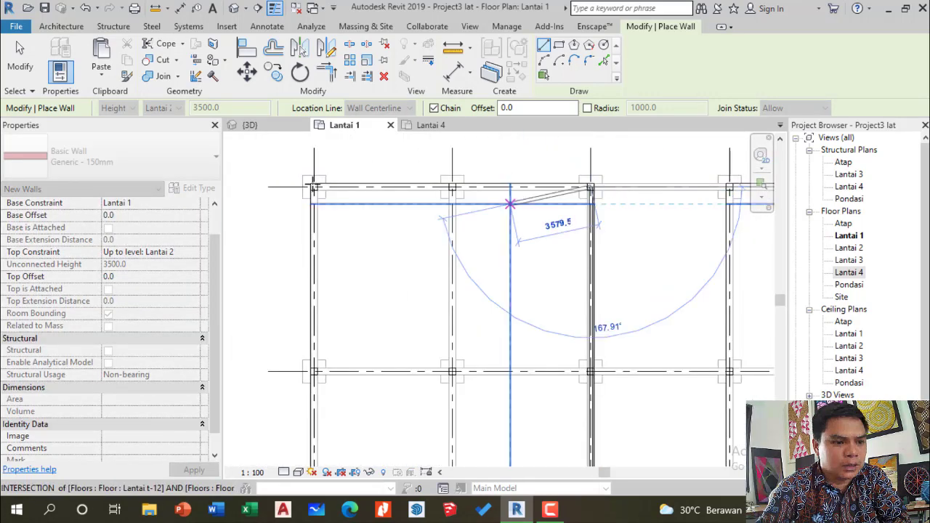
{"action": "scroll", "coordinate": [313, 188], "scroll_direction": "up", "scroll_amount": 6}
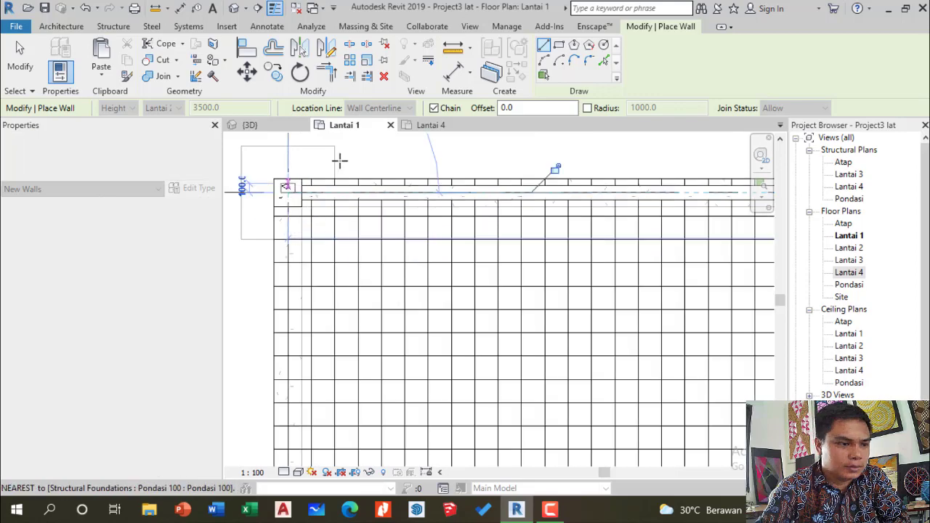
{"action": "scroll", "coordinate": [335, 171], "scroll_direction": "down", "scroll_amount": 6}
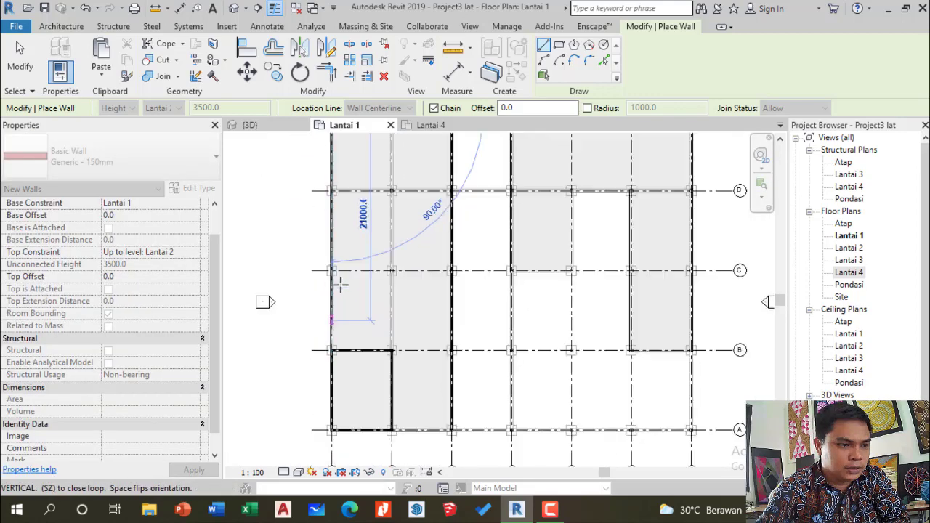
{"action": "scroll", "coordinate": [339, 285], "scroll_direction": "up", "scroll_amount": 8}
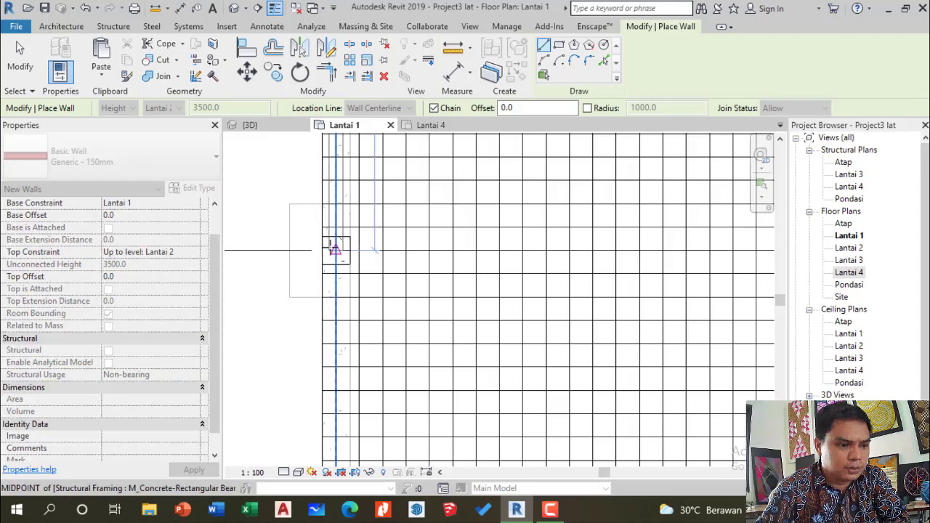
{"action": "left_click", "coordinate": [334, 249]}
Continue the walls 6000 mm along grid C to grid 2 and down grid 2 to the column at grid B, ending the chain
{"action": "scroll", "coordinate": [316, 261], "scroll_direction": "up", "scroll_amount": 5}
{"action": "scroll", "coordinate": [508, 255], "scroll_direction": "up", "scroll_amount": 2}
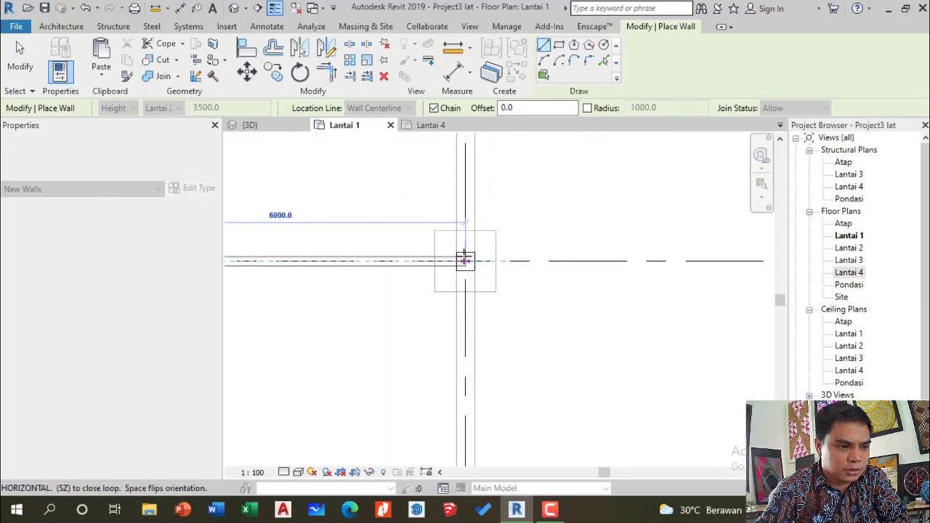
{"action": "left_click", "coordinate": [465, 260]}
{"action": "scroll", "coordinate": [465, 258], "scroll_direction": "down", "scroll_amount": 5}
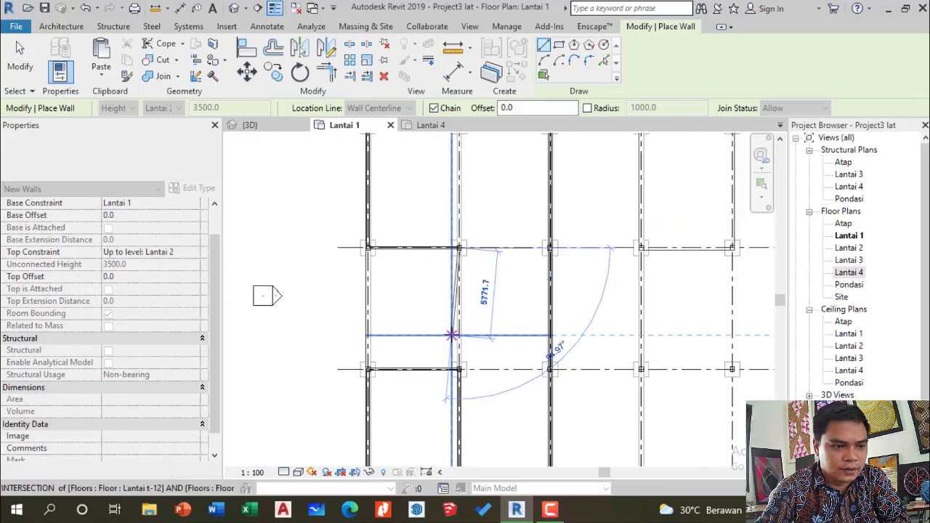
{"action": "scroll", "coordinate": [458, 349], "scroll_direction": "up", "scroll_amount": 10}
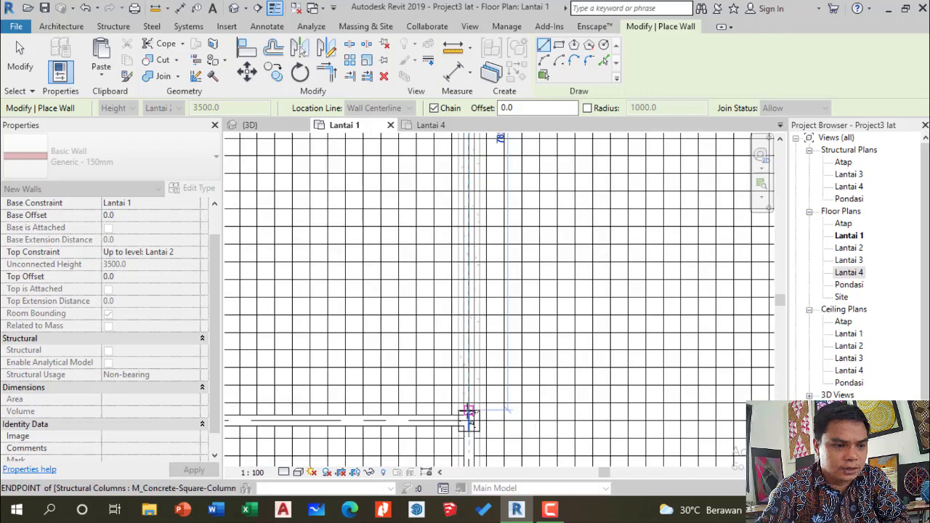
{"action": "scroll", "coordinate": [469, 414], "scroll_direction": "up", "scroll_amount": 5}
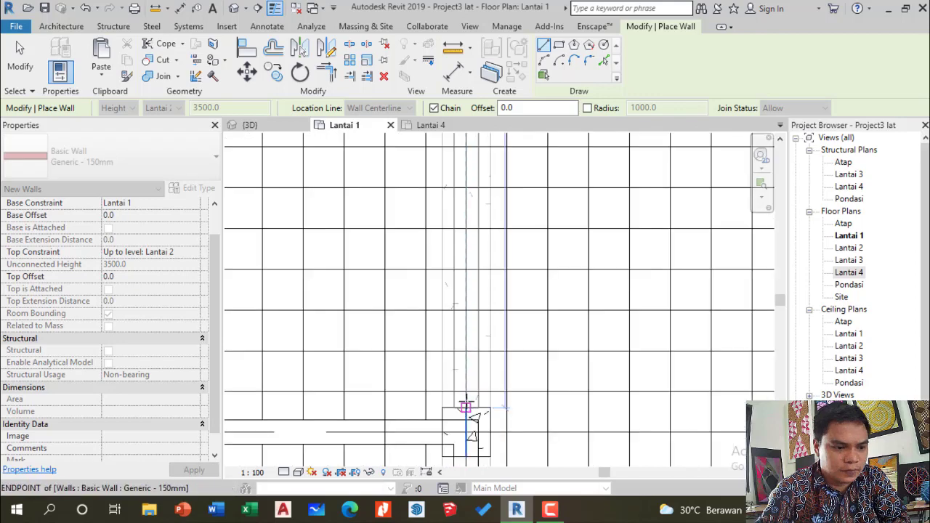
{"action": "key", "text": "Escape"}
{"action": "key", "text": "Escape"}
{"action": "scroll", "coordinate": [472, 355], "scroll_direction": "down", "scroll_amount": 8}
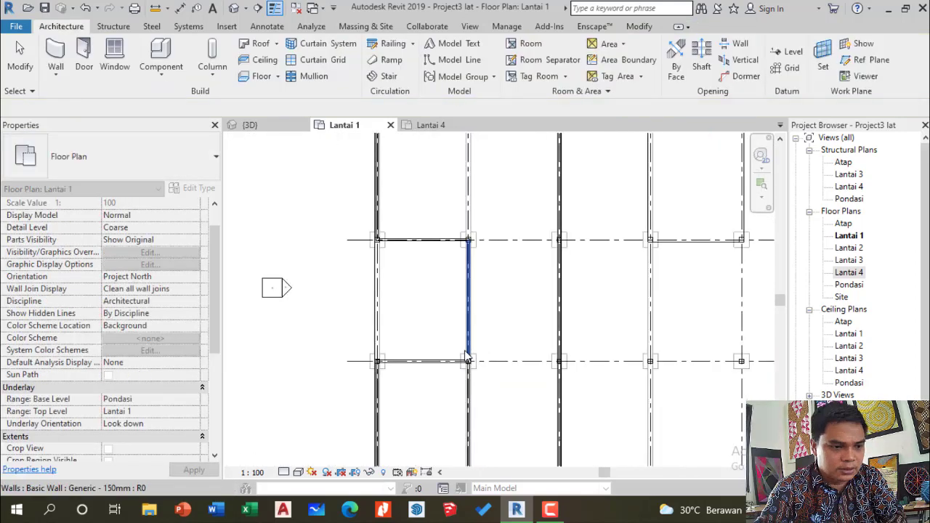
Examine the placed walls in the Lantai 1 floor plan and the 3D view, and return to the Lantai 1 plan
{"action": "scroll", "coordinate": [436, 247], "scroll_direction": "up", "scroll_amount": 4}
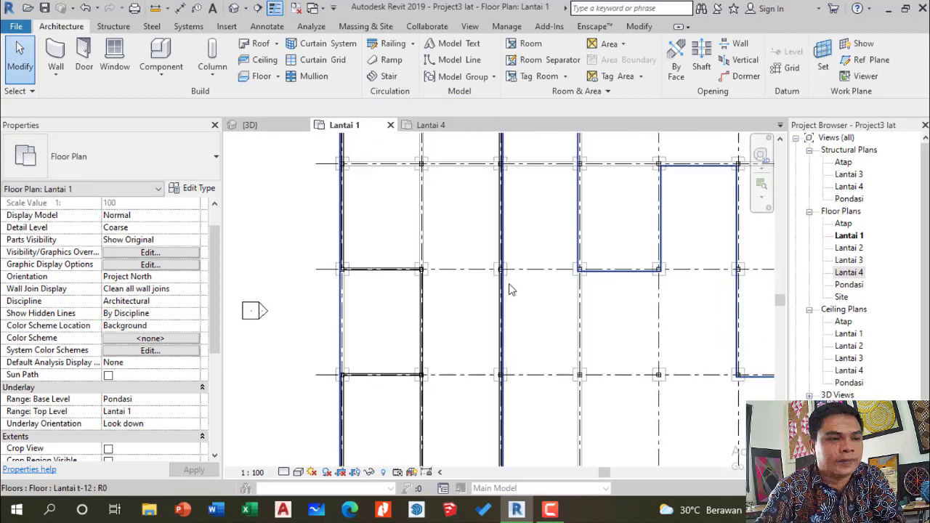
{"action": "scroll", "coordinate": [429, 292], "scroll_direction": "down", "scroll_amount": 2}
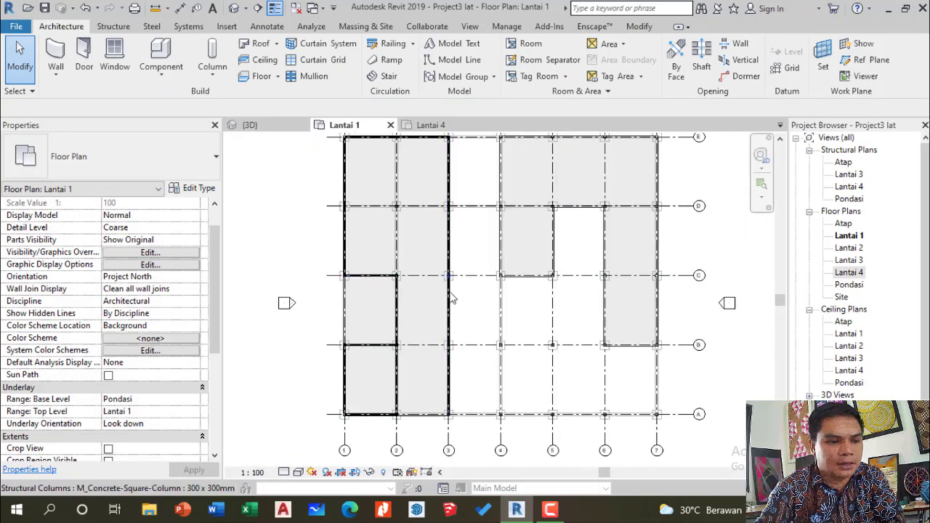
{"action": "scroll", "coordinate": [432, 263], "scroll_direction": "up", "scroll_amount": 3}
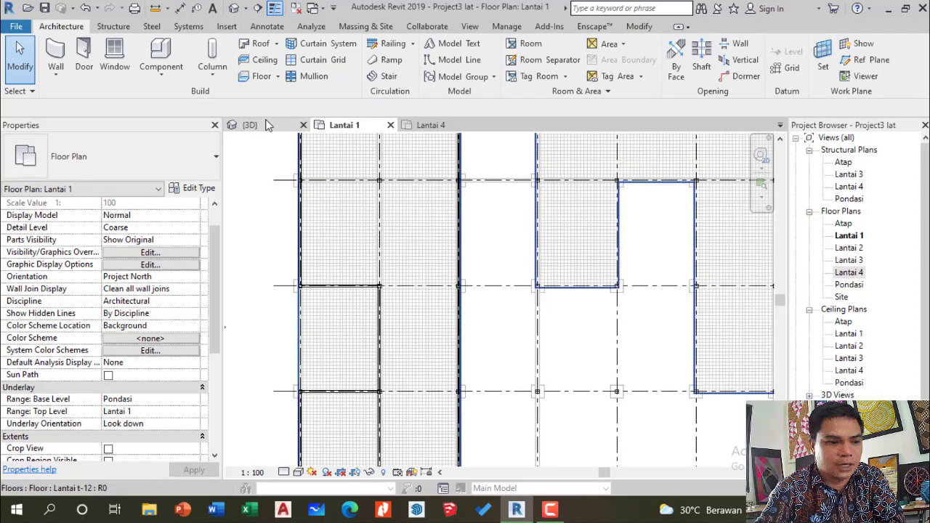
{"action": "left_click", "coordinate": [266, 124]}
{"action": "scroll", "coordinate": [268, 320], "scroll_direction": "up", "scroll_amount": 5}
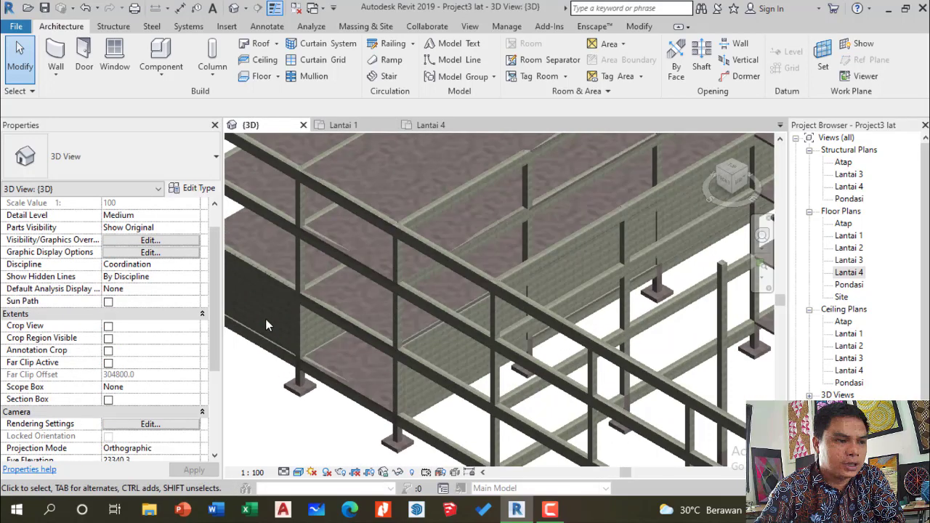
{"action": "scroll", "coordinate": [341, 330], "scroll_direction": "down", "scroll_amount": 4}
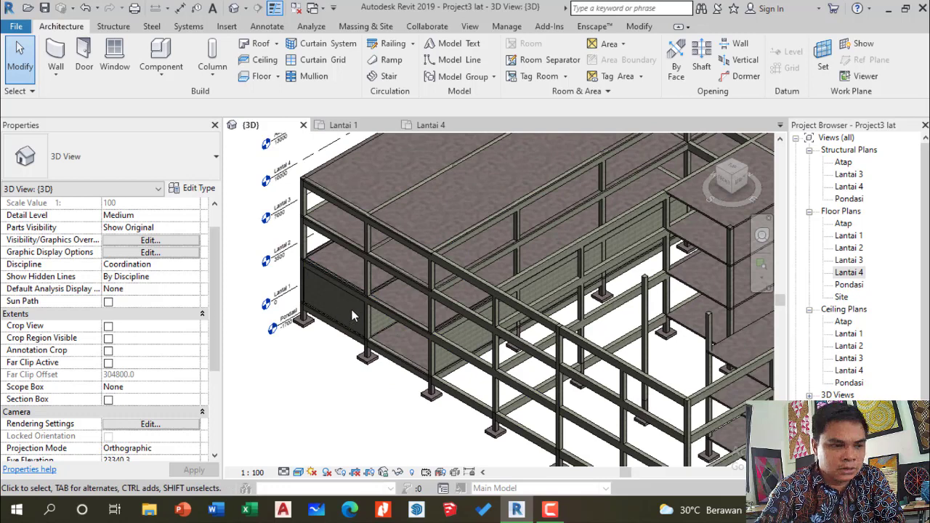
{"action": "left_click", "coordinate": [359, 126]}
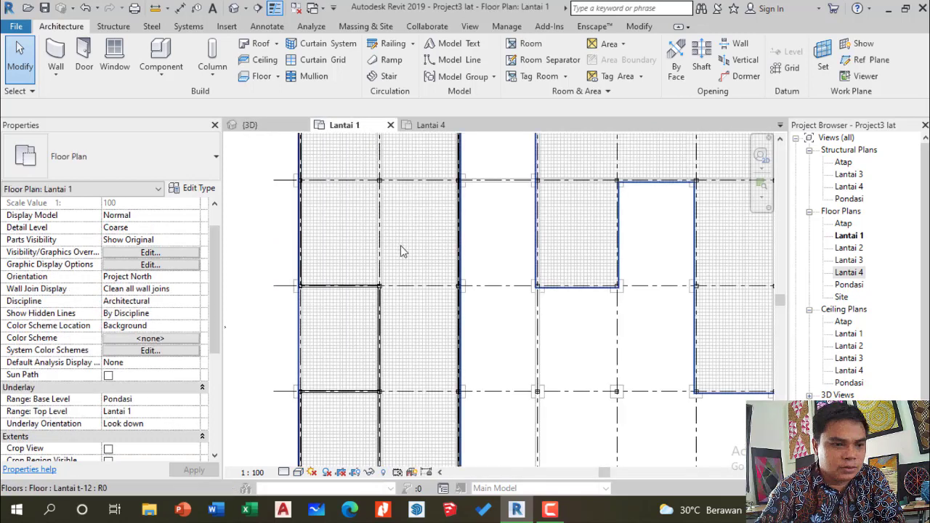
{"action": "scroll", "coordinate": [403, 251], "scroll_direction": "down", "scroll_amount": 2}
{"action": "scroll", "coordinate": [427, 298], "scroll_direction": "down", "scroll_amount": 1}
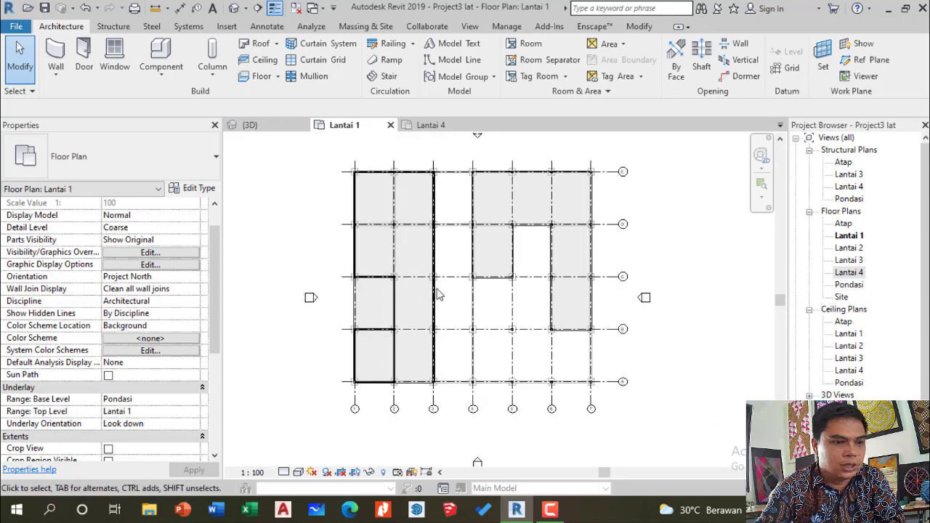
{"action": "scroll", "coordinate": [373, 225], "scroll_direction": "up", "scroll_amount": 2}
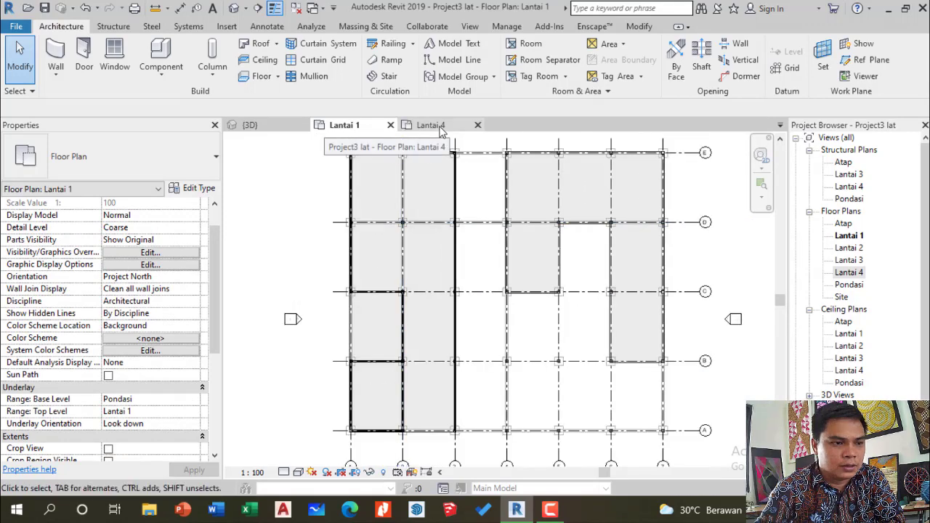
{"action": "left_click", "coordinate": [436, 125]}
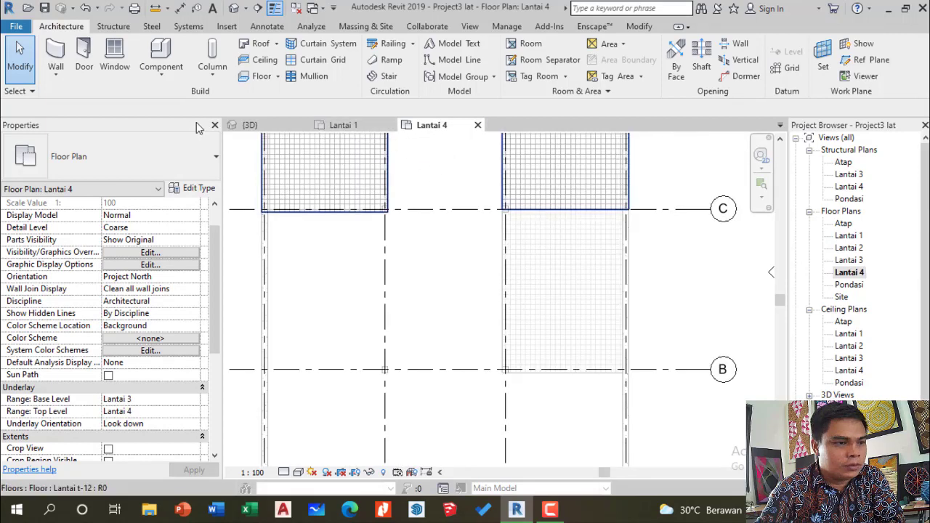
{"action": "left_click", "coordinate": [247, 125]}
{"action": "middle_click_drag", "start_coordinate": [342, 305], "coordinate": [357, 333], "text": "shift"}
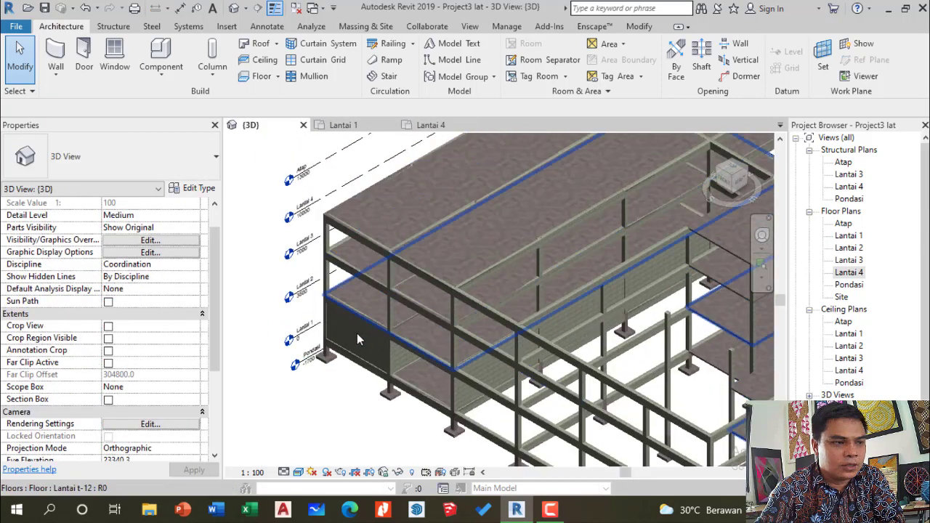
{"action": "scroll", "coordinate": [357, 339], "scroll_direction": "up", "scroll_amount": 2}
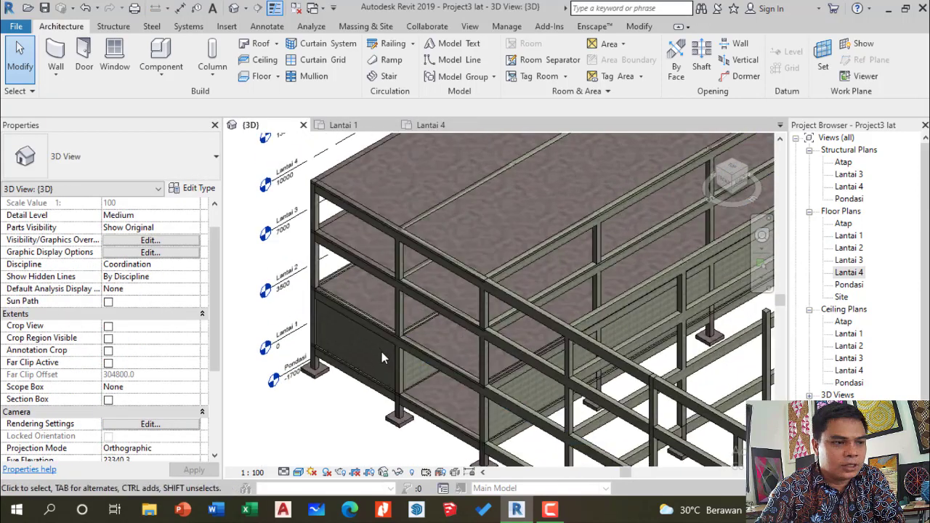
{"action": "left_click", "coordinate": [358, 125]}
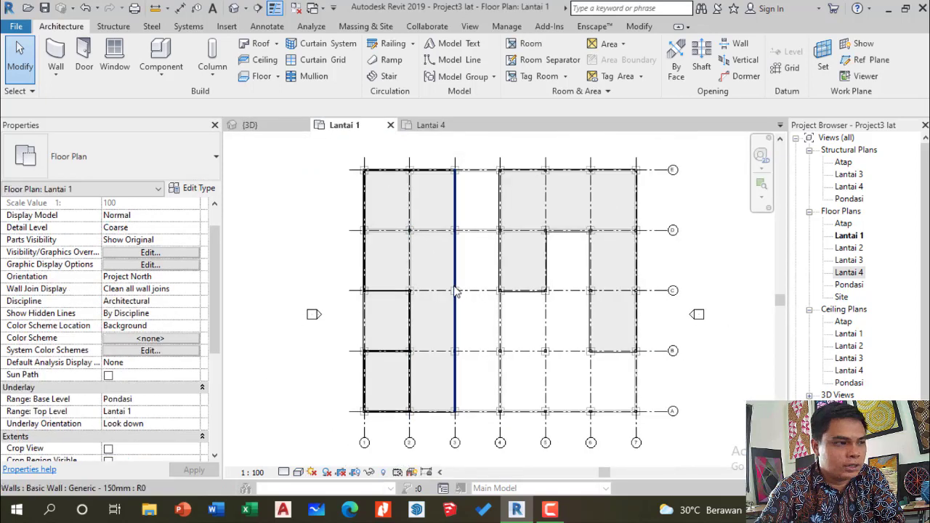
{"action": "left_click", "coordinate": [410, 317]}
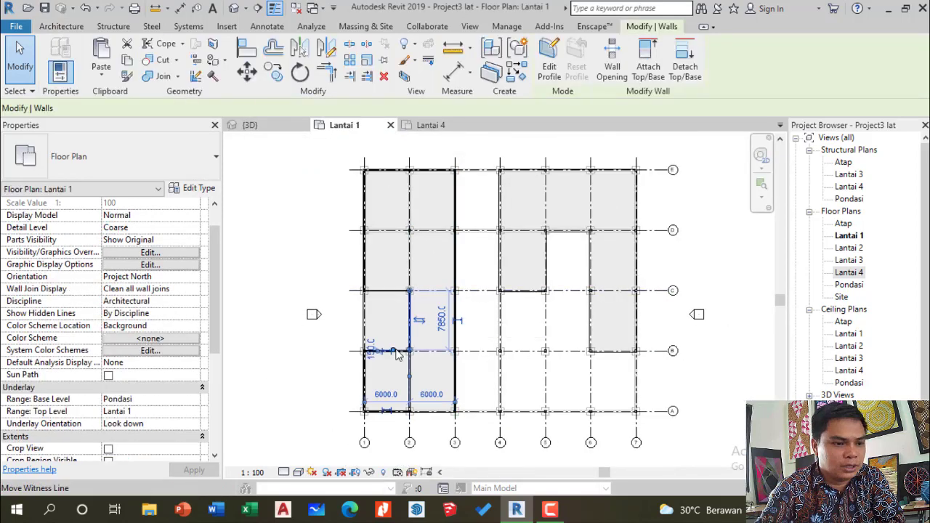
{"action": "scroll", "coordinate": [356, 439], "scroll_direction": "up", "scroll_amount": 3}
{"action": "left_click", "coordinate": [257, 394]}
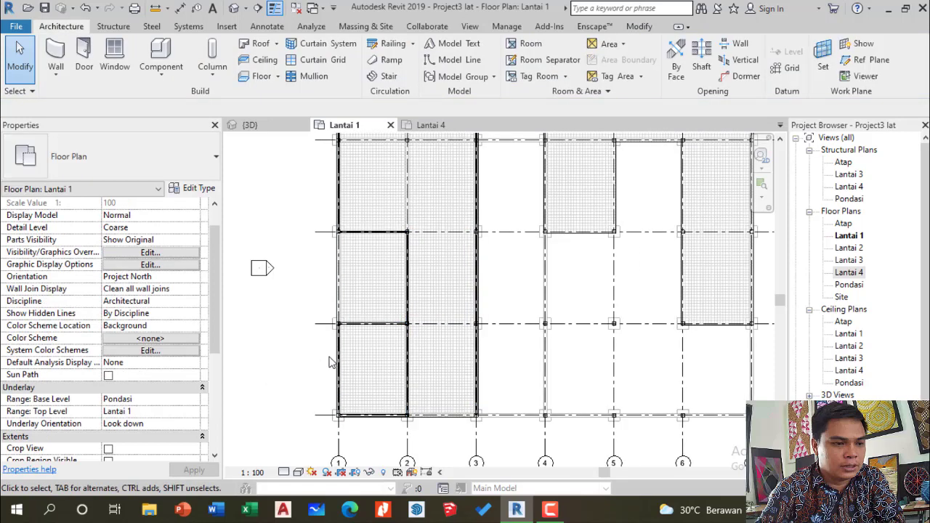
{"action": "scroll", "coordinate": [335, 381], "scroll_direction": "up", "scroll_amount": 2}
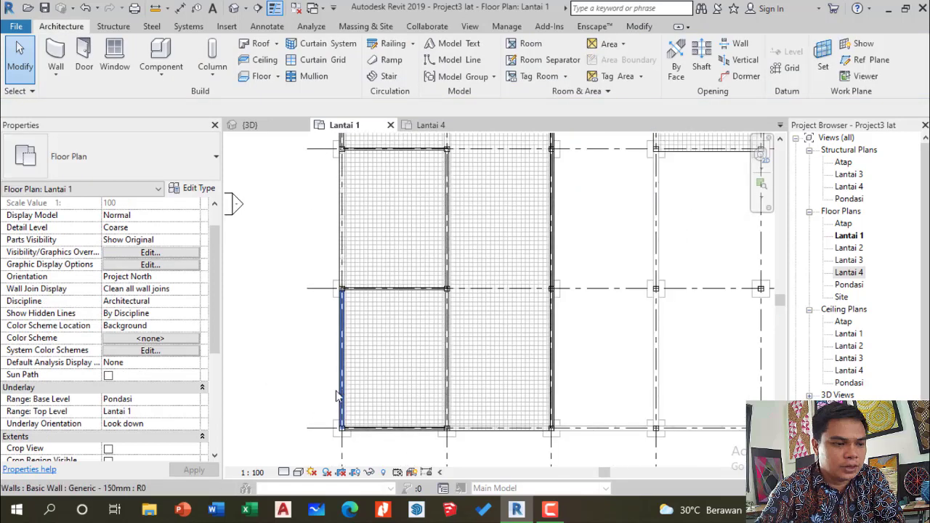
{"action": "scroll", "coordinate": [343, 407], "scroll_direction": "up", "scroll_amount": 2}
{"action": "left_click", "coordinate": [356, 421]}
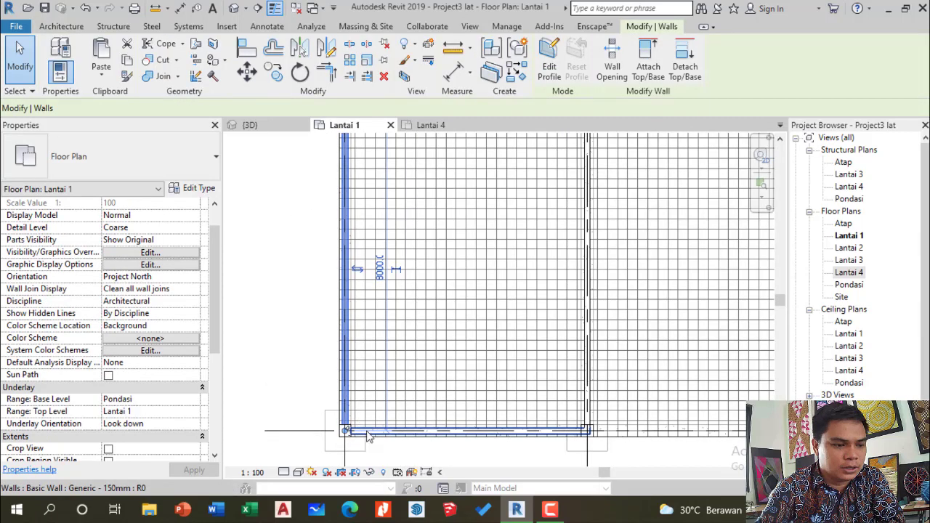
{"action": "left_click", "coordinate": [352, 430]}
{"action": "scroll", "coordinate": [345, 348], "scroll_direction": "down", "scroll_amount": 1}
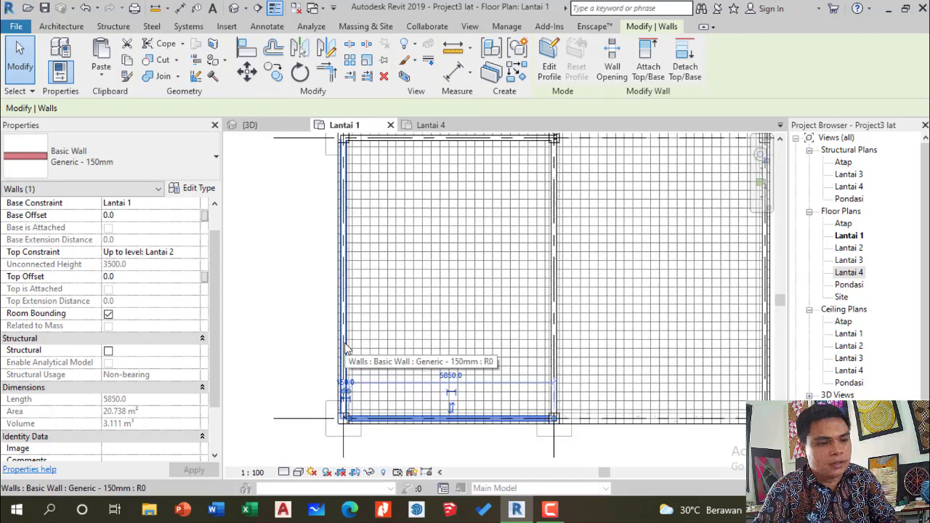
{"action": "left_click", "coordinate": [346, 349], "text": "ctrl"}
{"action": "scroll", "coordinate": [310, 315], "scroll_direction": "down", "scroll_amount": 2}
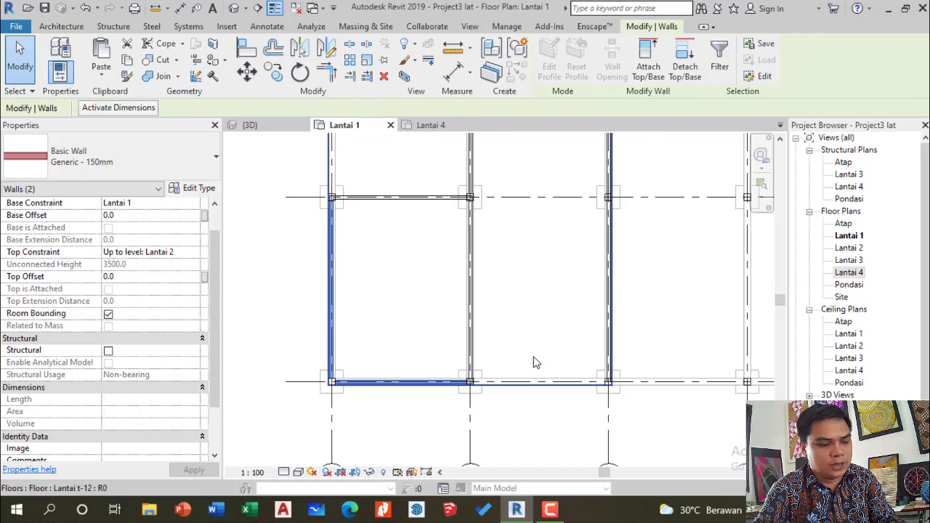
{"action": "key", "text": "Escape"}
Select all instances of the Generic - 150mm wall in the entire project, starting from the grid A wall between grids 1 and 2
{"action": "scroll", "coordinate": [396, 381], "scroll_direction": "up", "scroll_amount": 2}
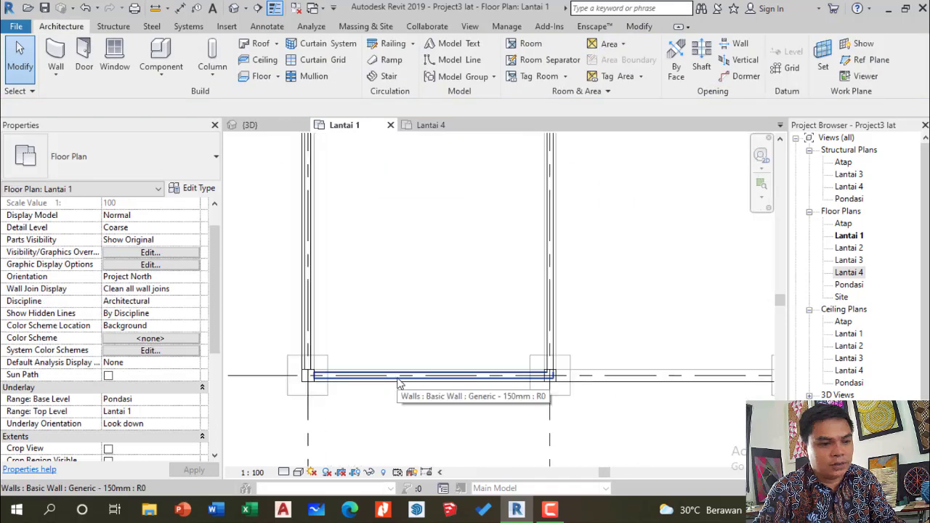
{"action": "right_click", "coordinate": [402, 383]}
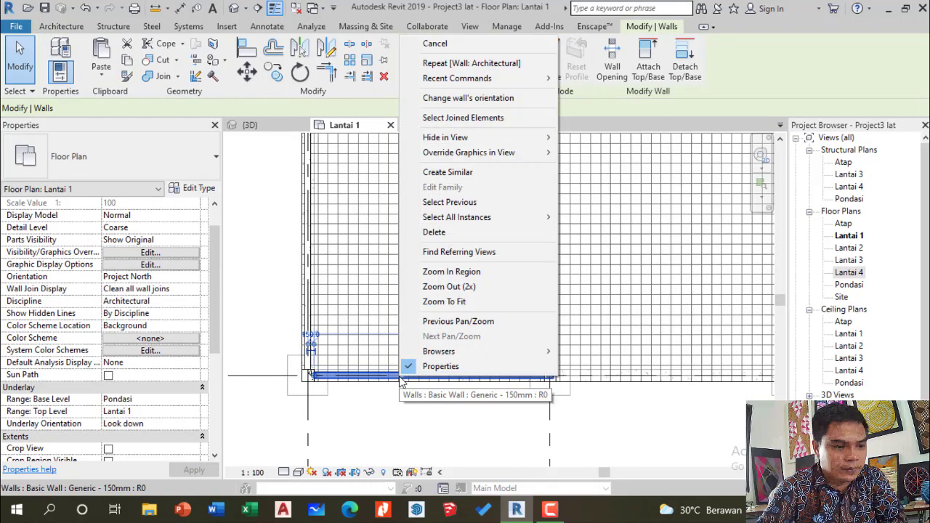
{"action": "mouse_move", "coordinate": [523, 218]}
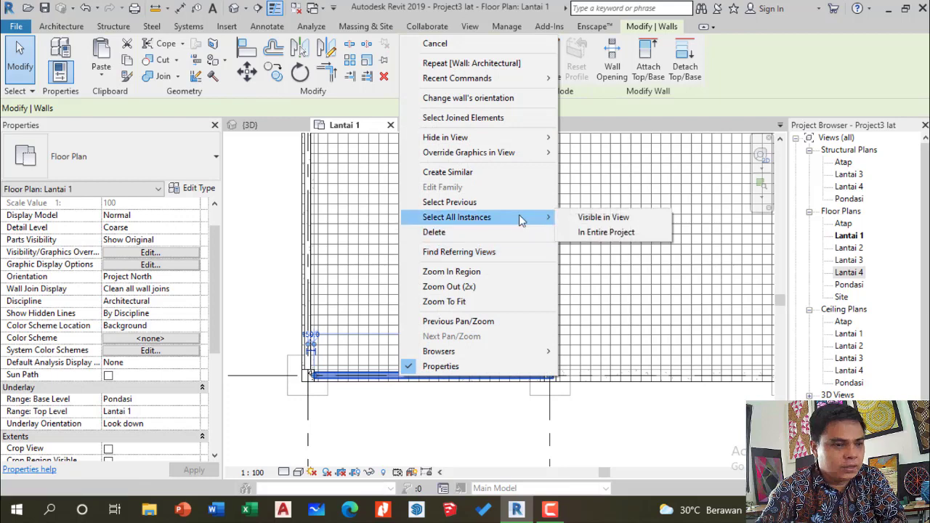
{"action": "left_click", "coordinate": [606, 232]}
{"action": "scroll", "coordinate": [407, 343], "scroll_direction": "down", "scroll_amount": 5}
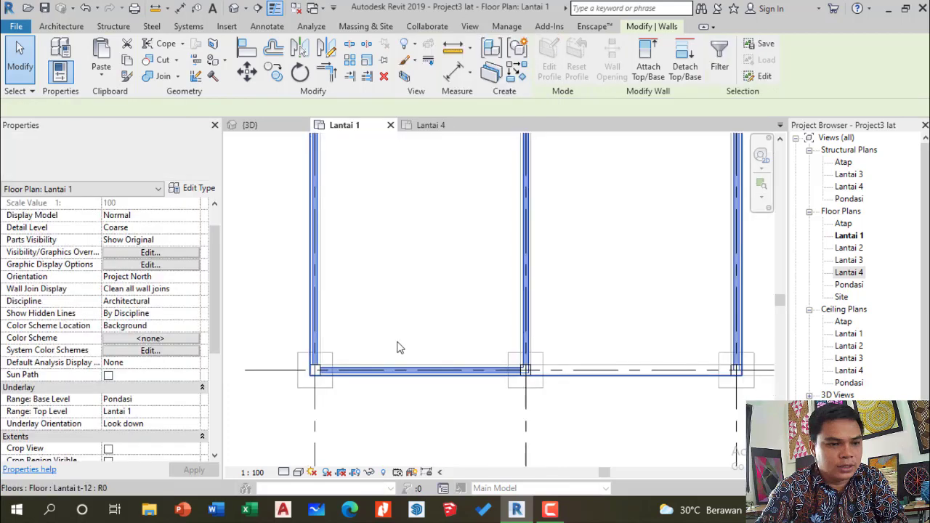
{"action": "scroll", "coordinate": [413, 341], "scroll_direction": "down", "scroll_amount": 2}
{"action": "scroll", "coordinate": [432, 237], "scroll_direction": "down", "scroll_amount": 1}
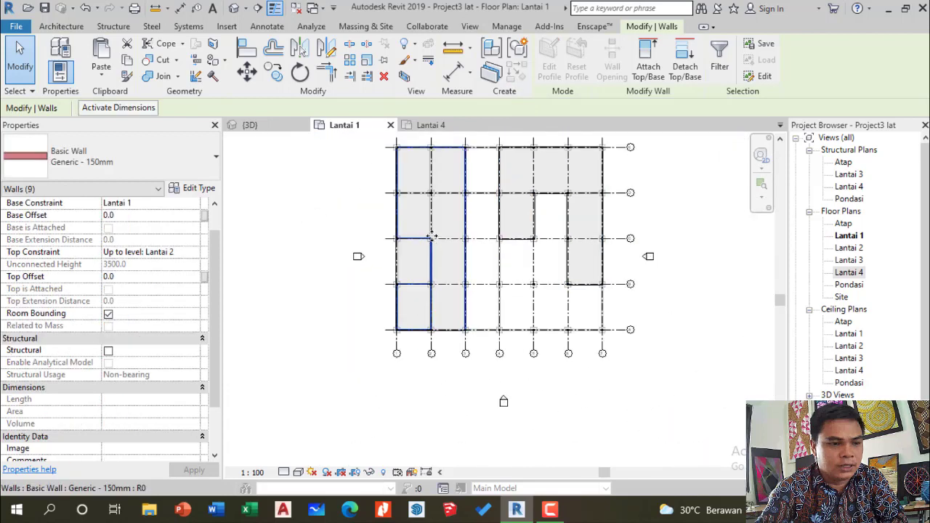
{"action": "scroll", "coordinate": [436, 190], "scroll_direction": "up", "scroll_amount": 2}
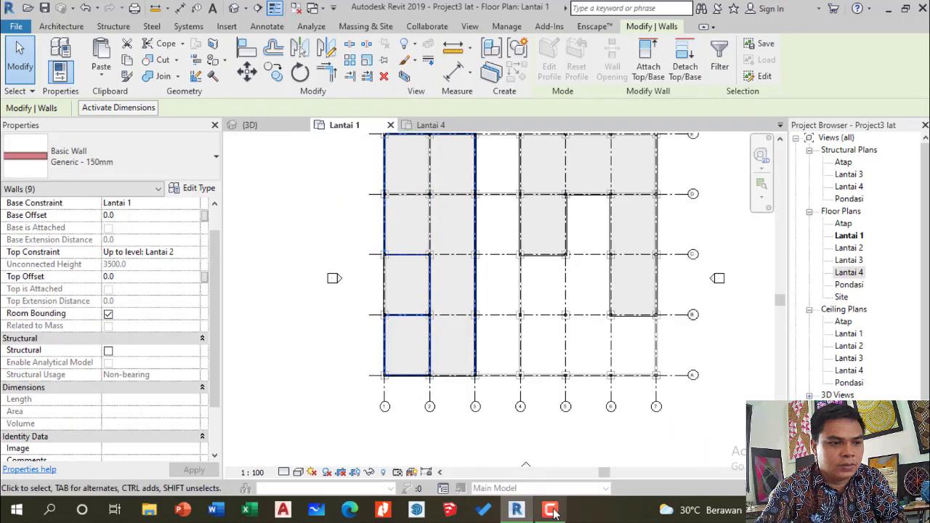
{"action": "mouse_move", "coordinate": [554, 512]}
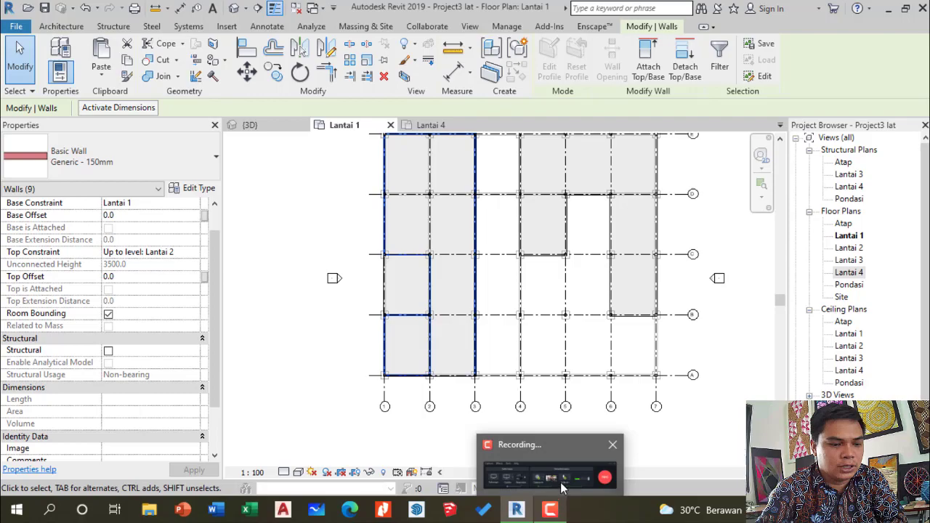
{"action": "mouse_move", "coordinate": [562, 488]}
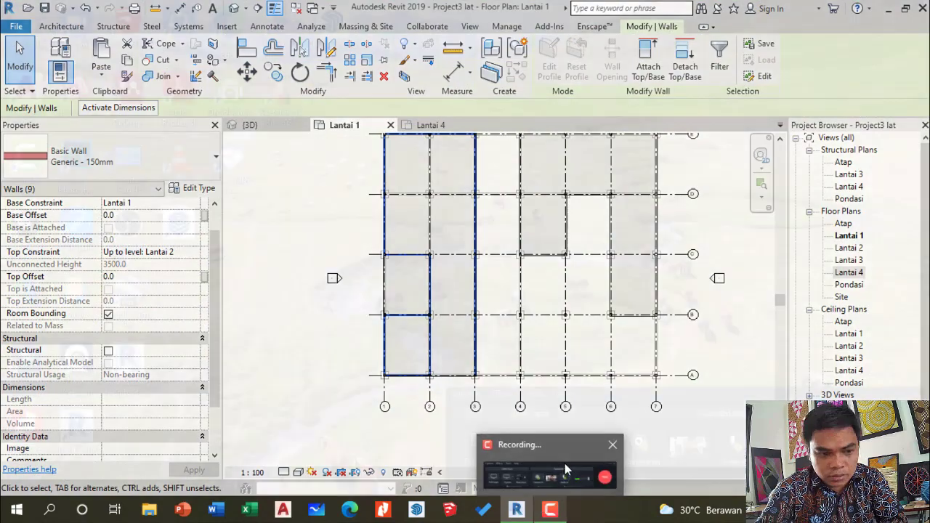
{"action": "mouse_move", "coordinate": [567, 461]}
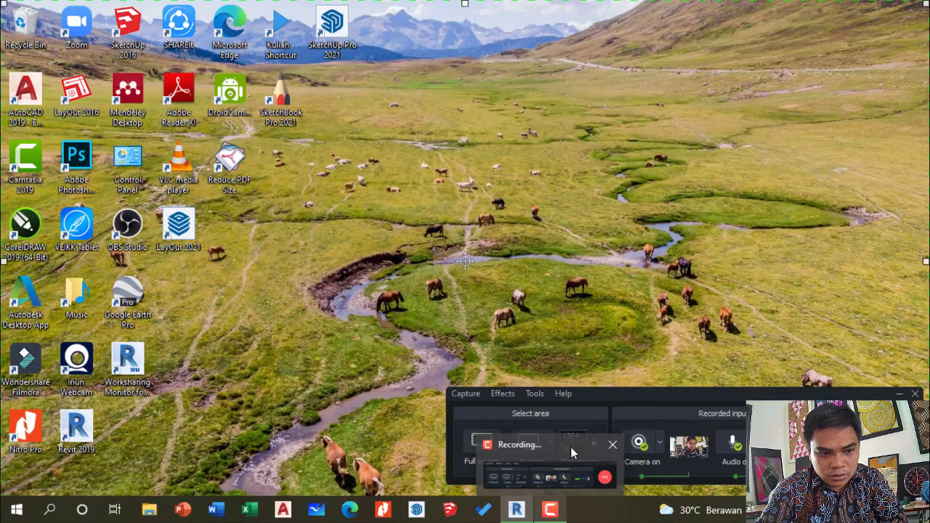
{"action": "left_click", "coordinate": [556, 515]}
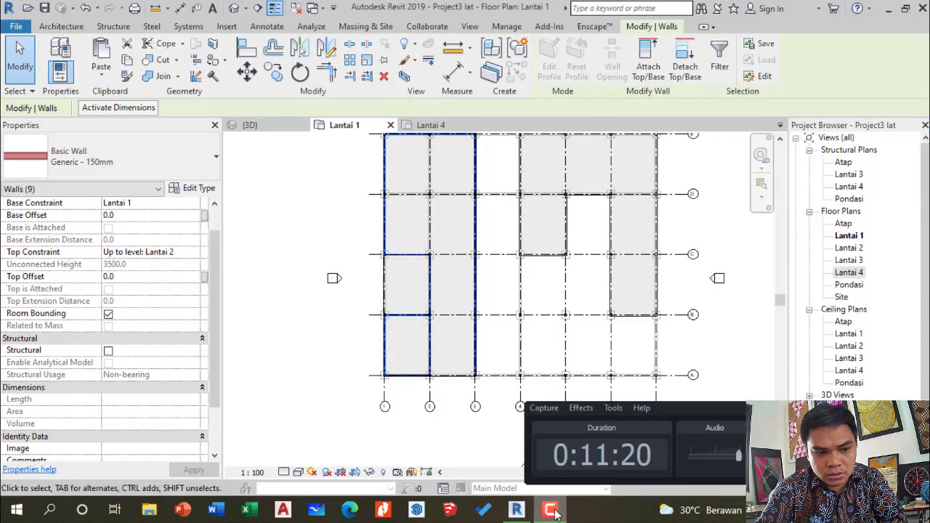
{"action": "left_click", "coordinate": [556, 515]}
{"action": "scroll", "coordinate": [453, 364], "scroll_direction": "down", "scroll_amount": 1}
{"action": "scroll", "coordinate": [411, 249], "scroll_direction": "up", "scroll_amount": 1}
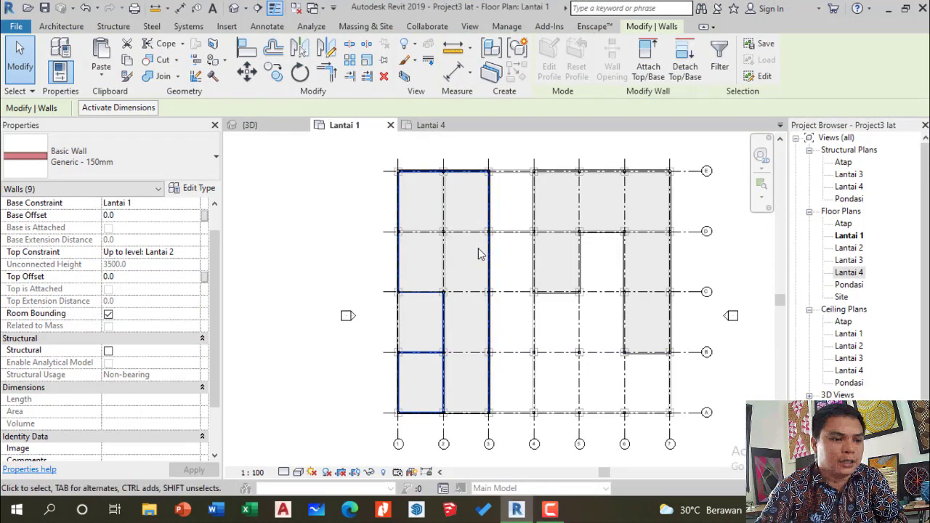
{"action": "scroll", "coordinate": [438, 396], "scroll_direction": "up", "scroll_amount": 1}
{"action": "scroll", "coordinate": [444, 374], "scroll_direction": "down", "scroll_amount": 1}
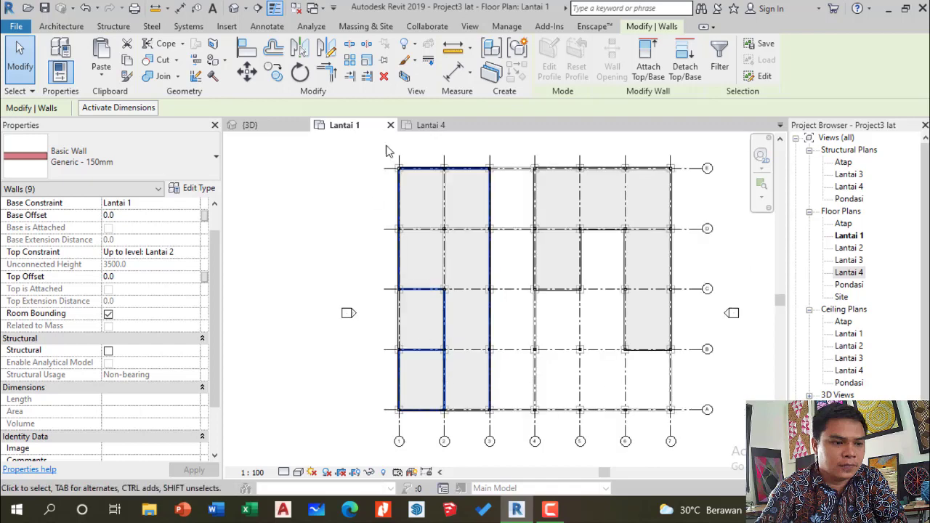
Paste the copied Generic - 150mm walls aligned to the levels Lantai 2, Lantai 3 and Lantai 4
{"action": "left_click", "coordinate": [102, 78]}
{"action": "left_click", "coordinate": [91, 126]}
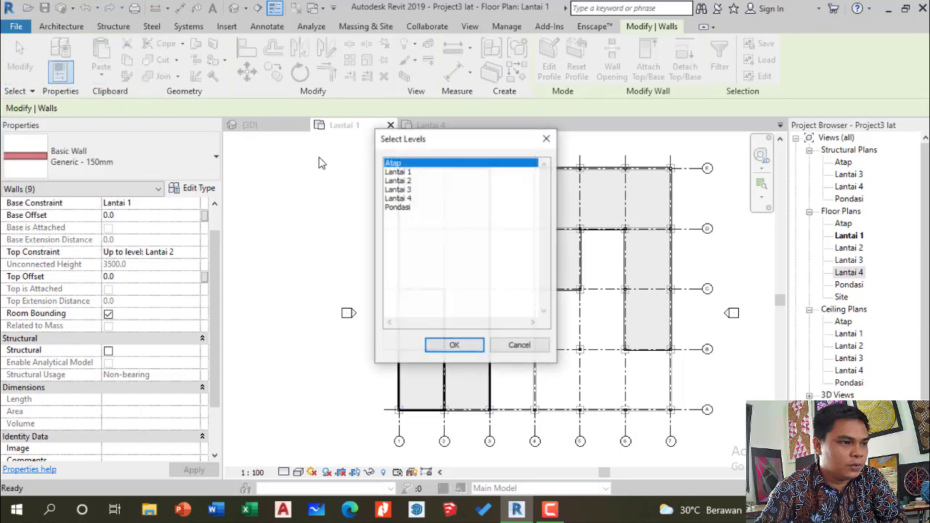
{"action": "left_click", "coordinate": [398, 180]}
{"action": "left_click", "coordinate": [409, 200], "text": "shift"}
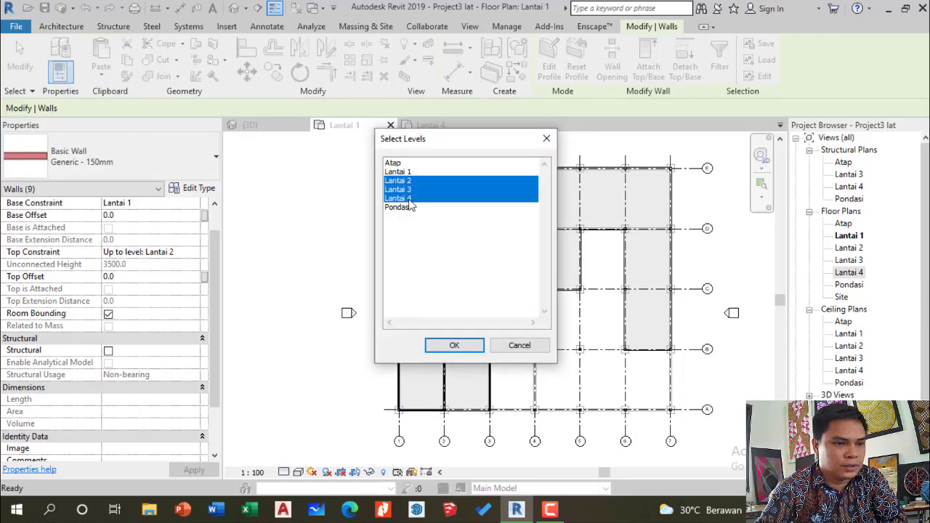
{"action": "left_click", "coordinate": [455, 345]}
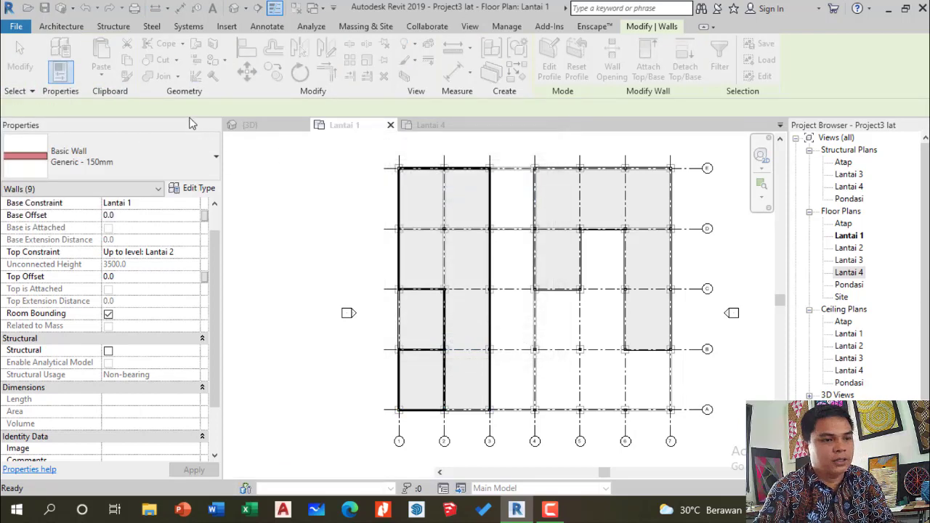
Inspect the overlapping pasted walls in the 3D view and remove the copies from Lantai 2, Lantai 3 and Lantai 4
{"action": "left_click", "coordinate": [276, 132]}
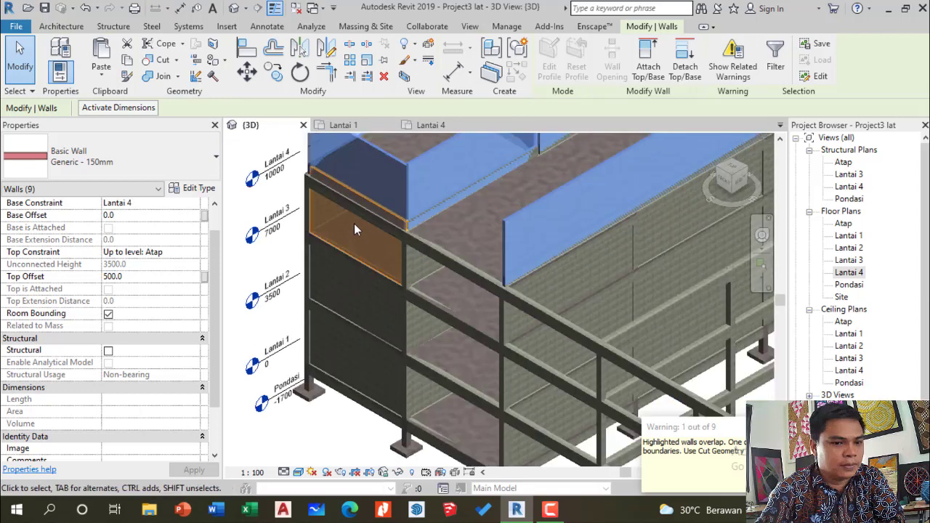
{"action": "scroll", "coordinate": [354, 223], "scroll_direction": "up", "scroll_amount": 2}
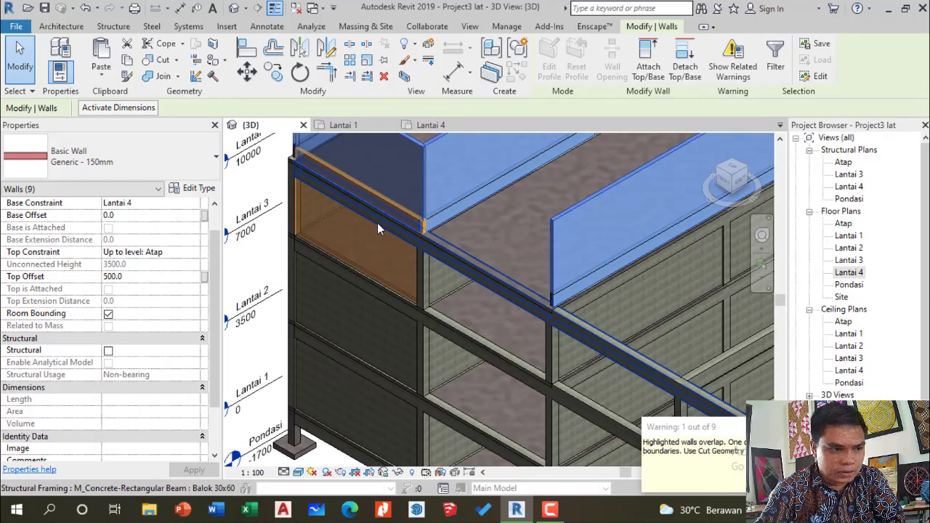
{"action": "scroll", "coordinate": [339, 215], "scroll_direction": "down", "scroll_amount": 1}
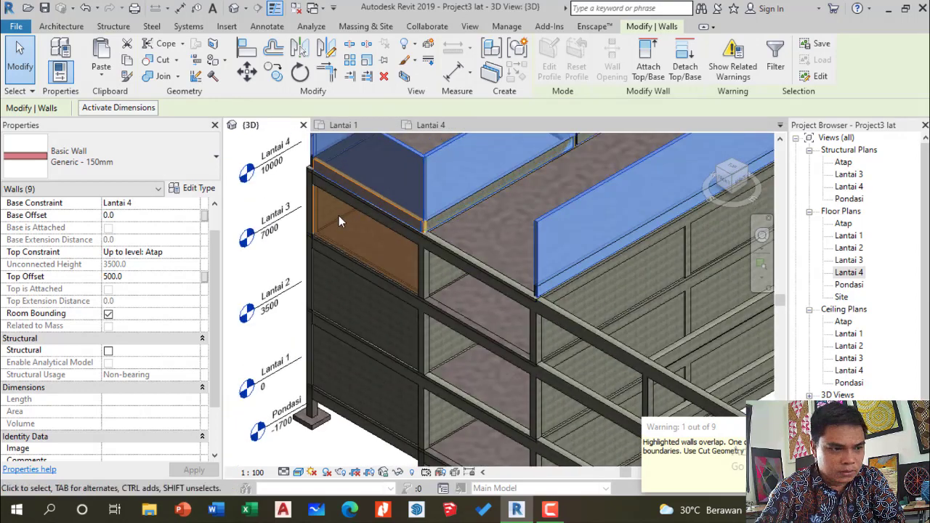
{"action": "scroll", "coordinate": [642, 295], "scroll_direction": "down", "scroll_amount": 1}
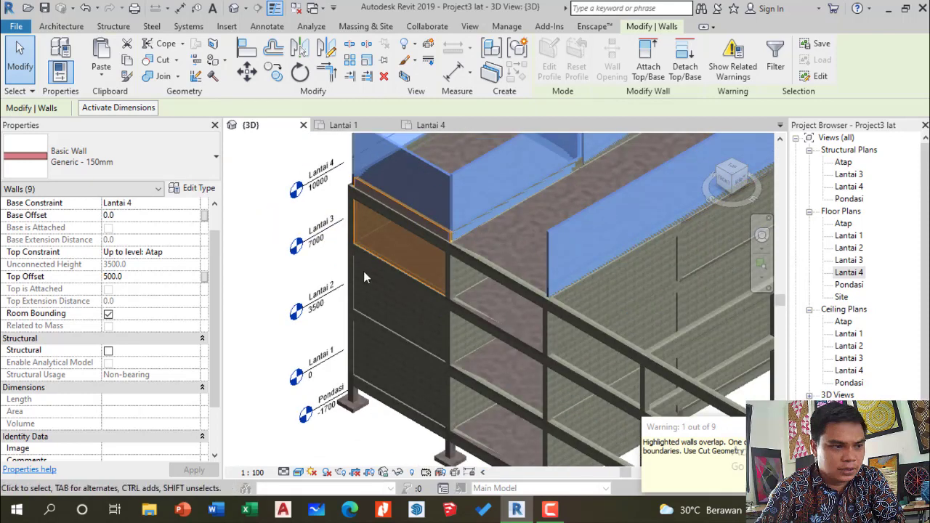
{"action": "scroll", "coordinate": [315, 296], "scroll_direction": "up", "scroll_amount": 2}
{"action": "scroll", "coordinate": [364, 323], "scroll_direction": "down", "scroll_amount": 1}
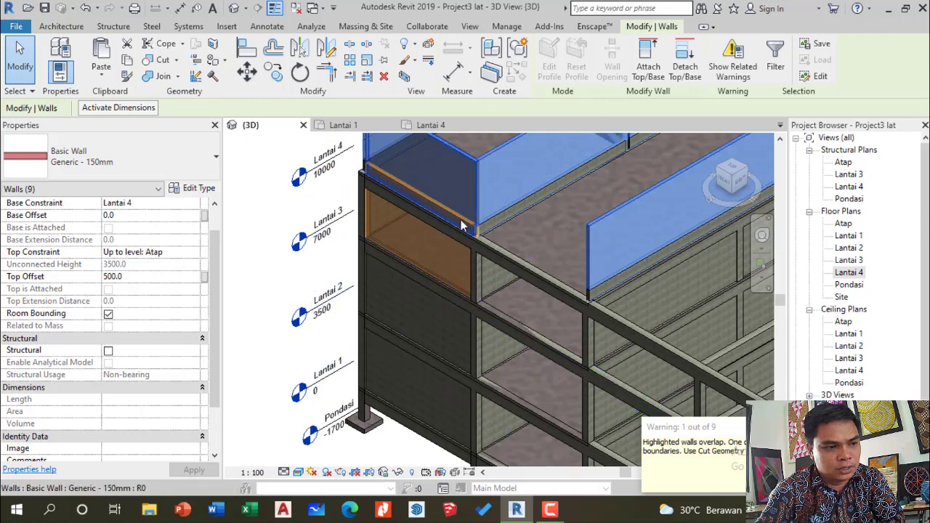
{"action": "scroll", "coordinate": [466, 229], "scroll_direction": "up", "scroll_amount": 2}
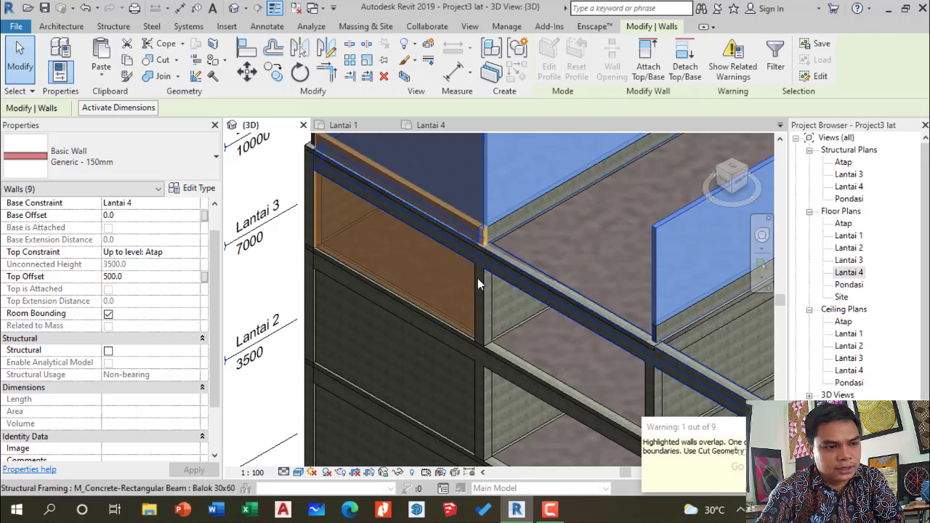
{"action": "scroll", "coordinate": [477, 278], "scroll_direction": "down", "scroll_amount": 2}
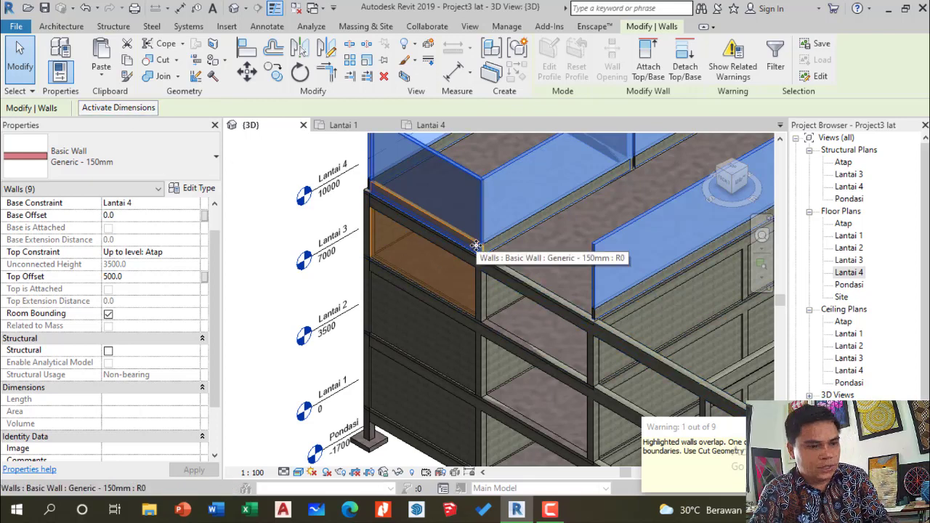
{"action": "key", "text": "Delete"}
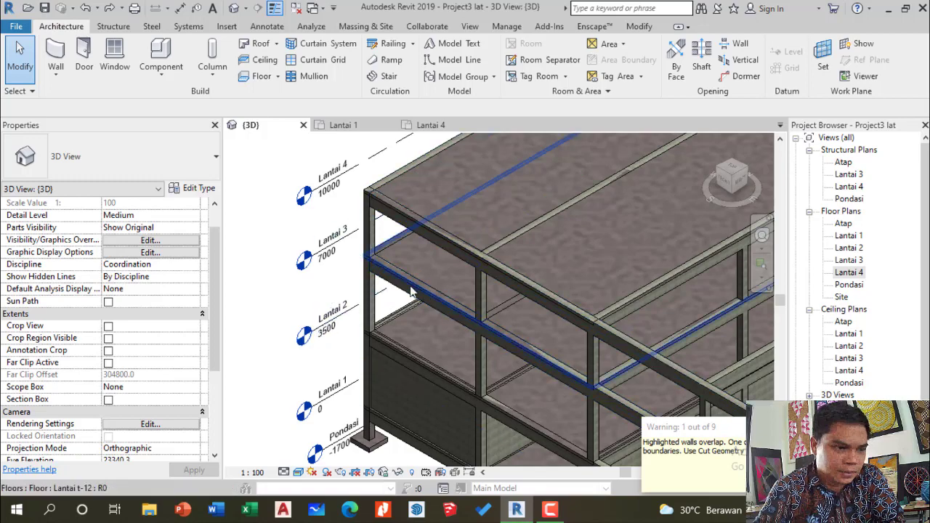
Examine the whole building and the remaining Lantai 1 walls in the 3D view
{"action": "scroll", "coordinate": [341, 240], "scroll_direction": "down", "scroll_amount": 4}
{"action": "scroll", "coordinate": [349, 243], "scroll_direction": "up", "scroll_amount": 5}
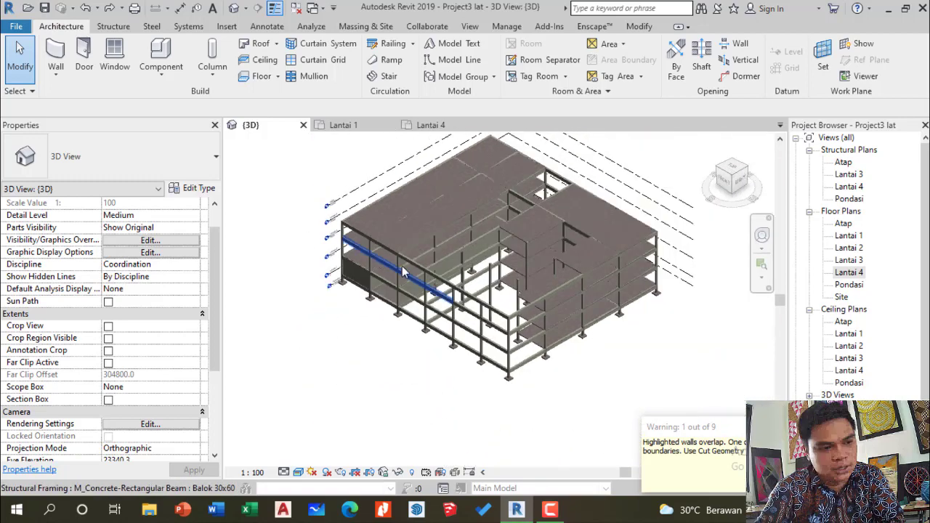
{"action": "scroll", "coordinate": [306, 227], "scroll_direction": "up", "scroll_amount": 1}
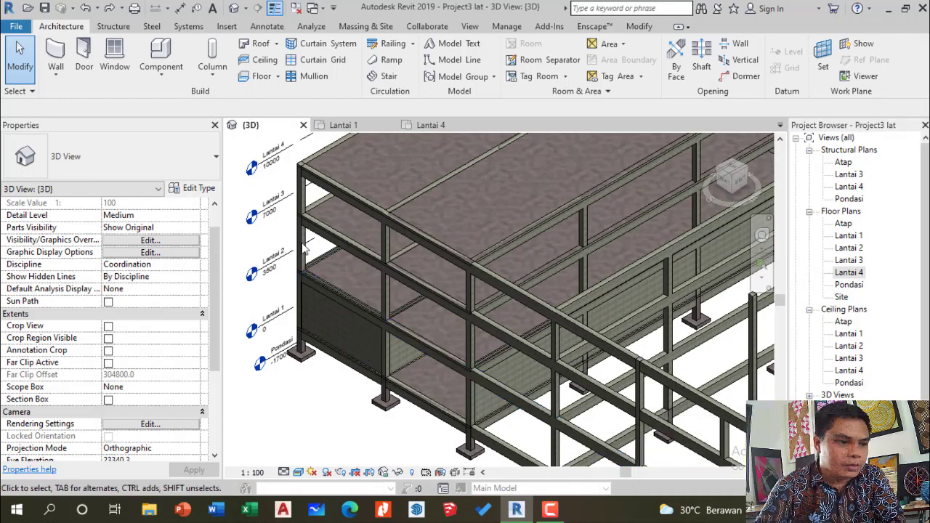
{"action": "scroll", "coordinate": [454, 249], "scroll_direction": "down", "scroll_amount": 2}
{"action": "scroll", "coordinate": [455, 249], "scroll_direction": "down", "scroll_amount": 3}
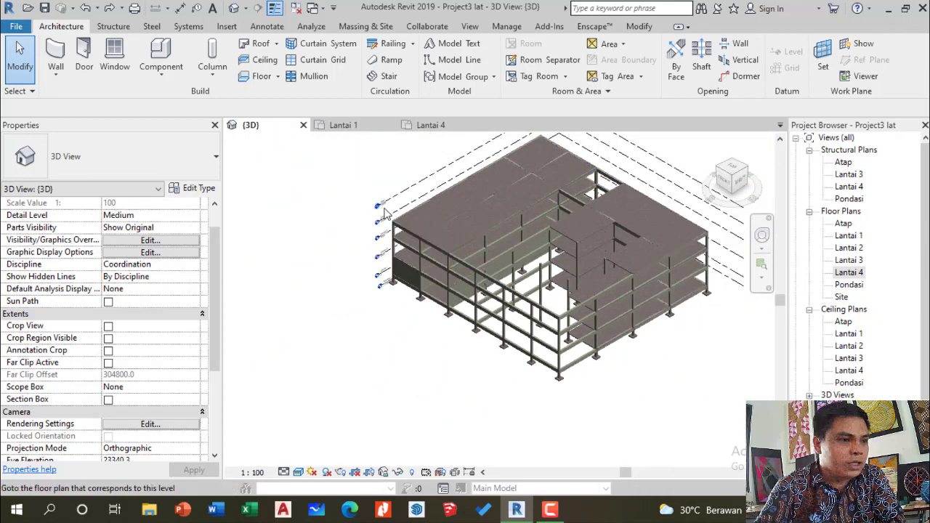
{"action": "scroll", "coordinate": [416, 311], "scroll_direction": "up", "scroll_amount": 2}
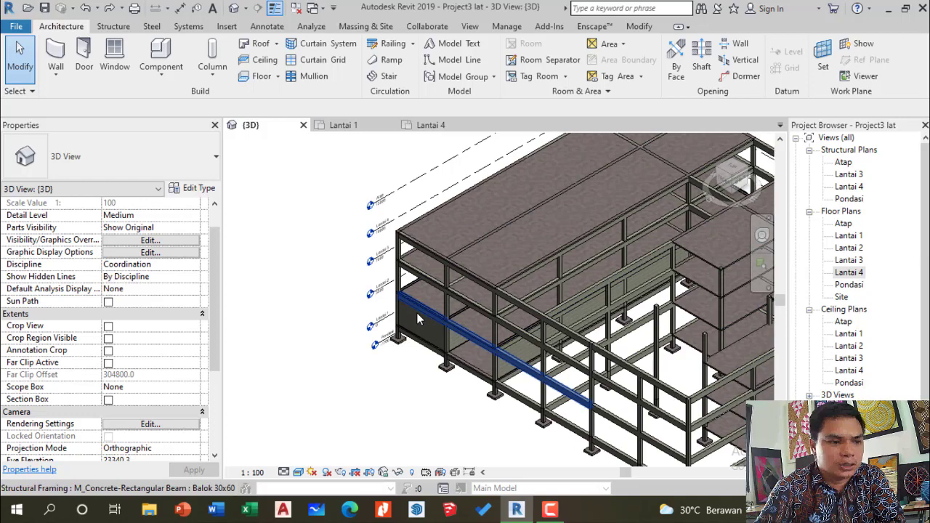
{"action": "scroll", "coordinate": [410, 310], "scroll_direction": "down", "scroll_amount": 2}
{"action": "scroll", "coordinate": [433, 312], "scroll_direction": "up", "scroll_amount": 3}
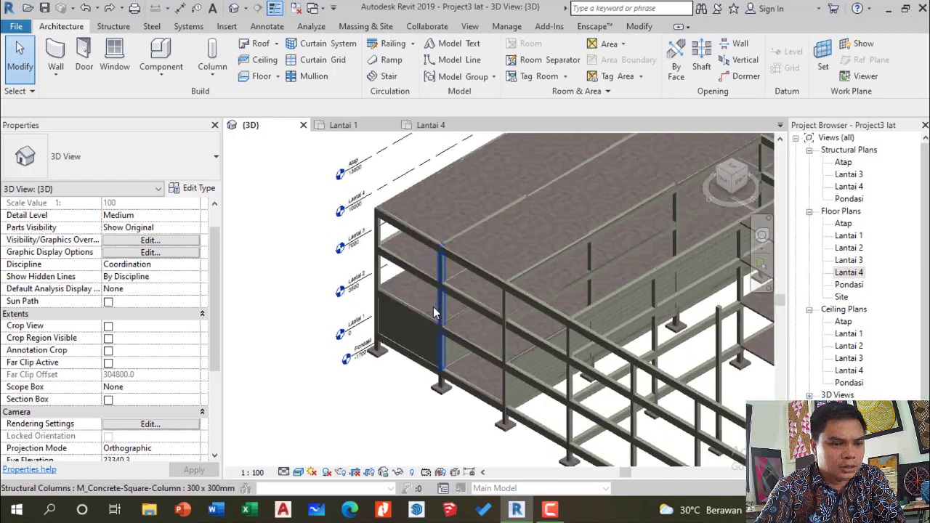
In the Lantai 1 floor plan, select all Generic - 150mm wall instances in the entire project, starting from the grid 1 wall
{"action": "left_click", "coordinate": [322, 122]}
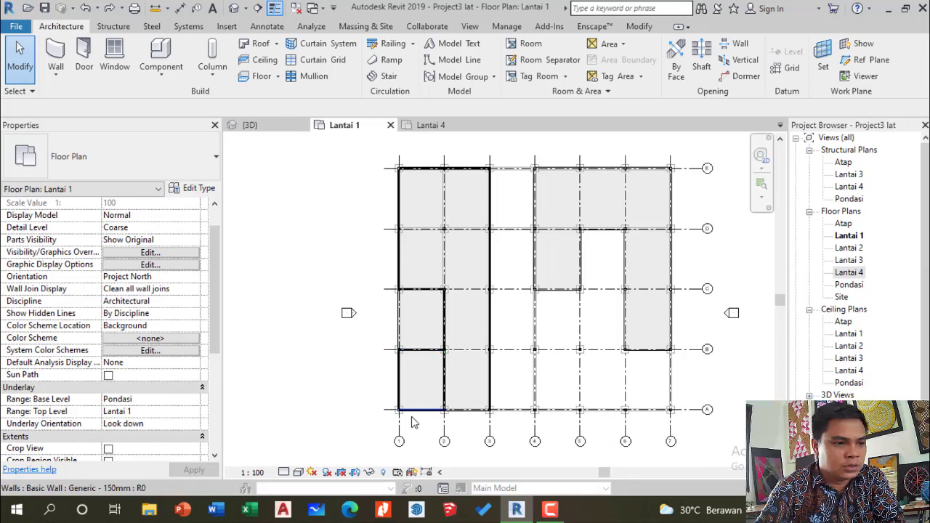
{"action": "left_click", "coordinate": [401, 204]}
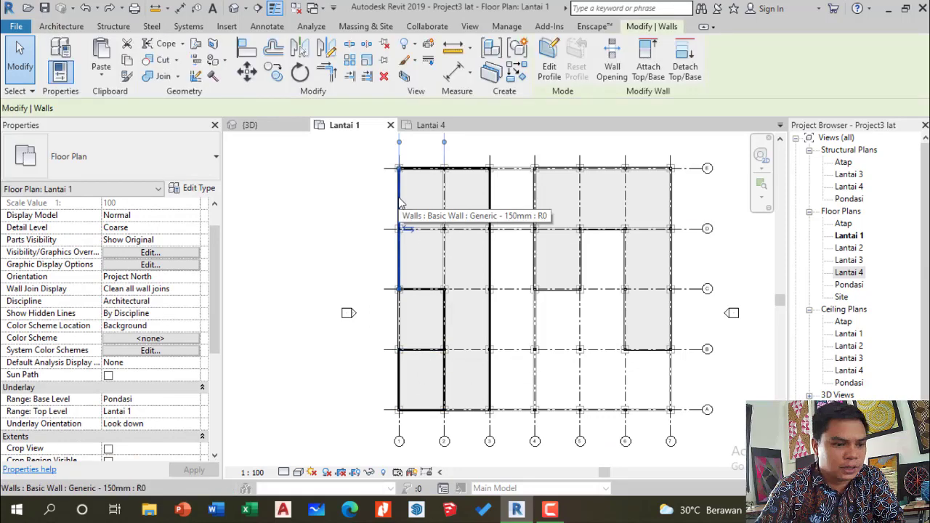
{"action": "right_click", "coordinate": [401, 204]}
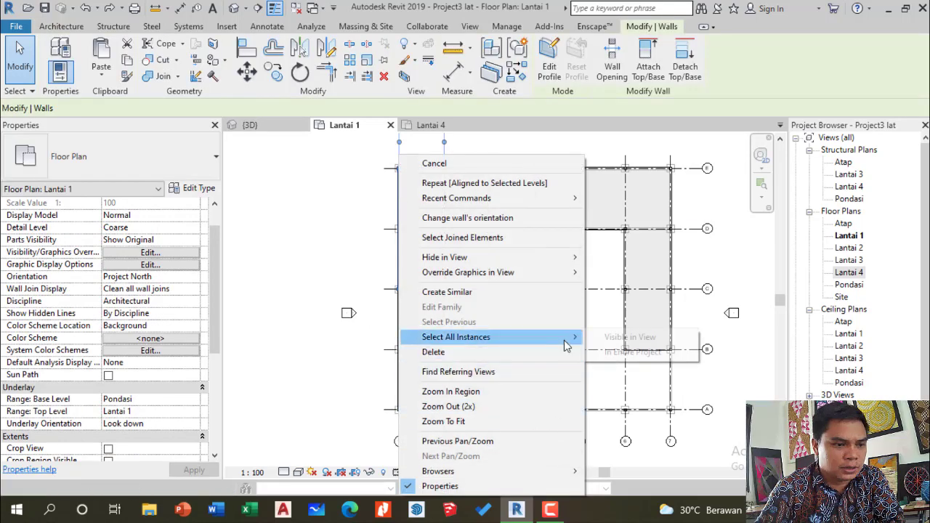
{"action": "mouse_move", "coordinate": [565, 339]}
{"action": "left_click", "coordinate": [619, 352]}
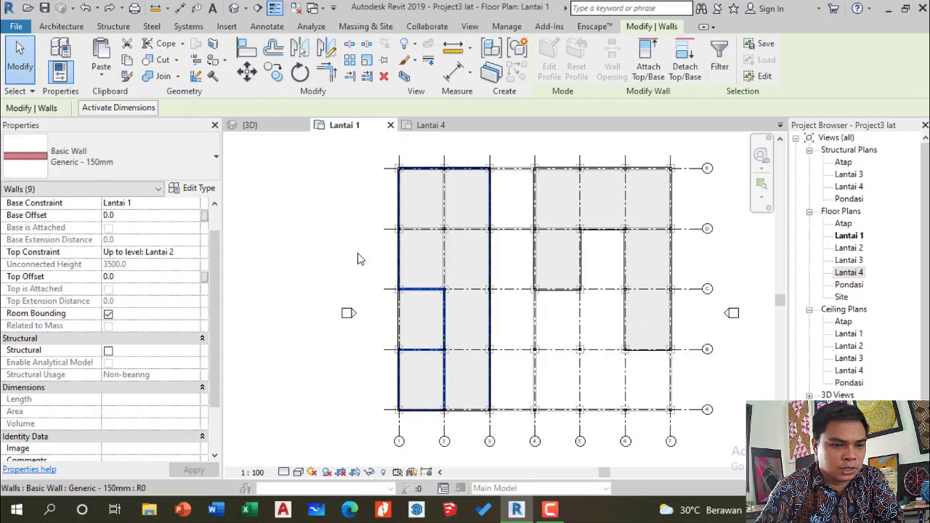
Copy the selected walls, paste them aligned to level Lantai 4 only, and check them in the 3D view
{"action": "left_click", "coordinate": [128, 62]}
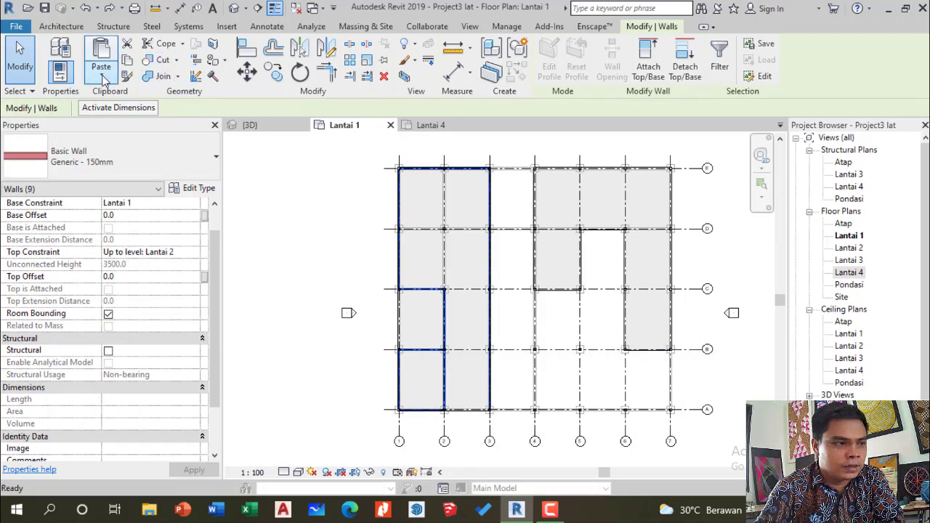
{"action": "left_click", "coordinate": [101, 76]}
{"action": "left_click", "coordinate": [58, 122]}
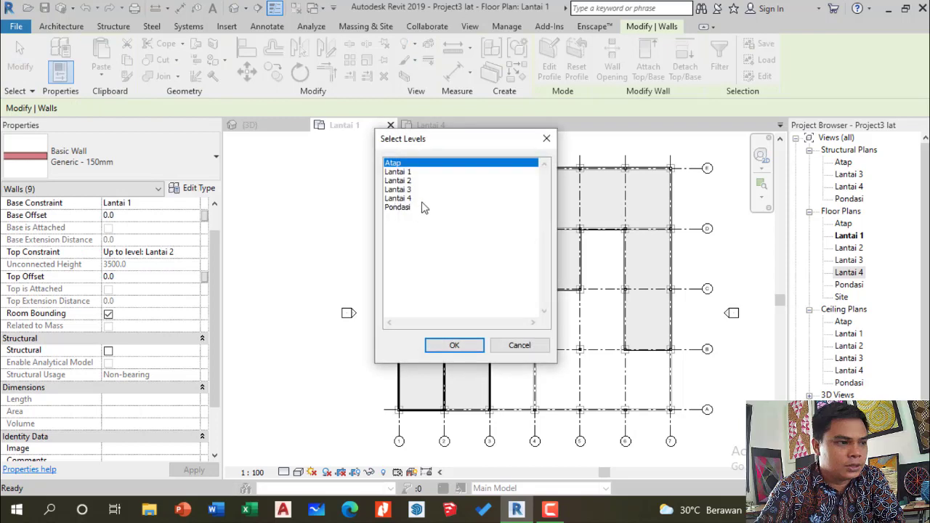
{"action": "left_click", "coordinate": [409, 198]}
{"action": "left_click", "coordinate": [472, 350]}
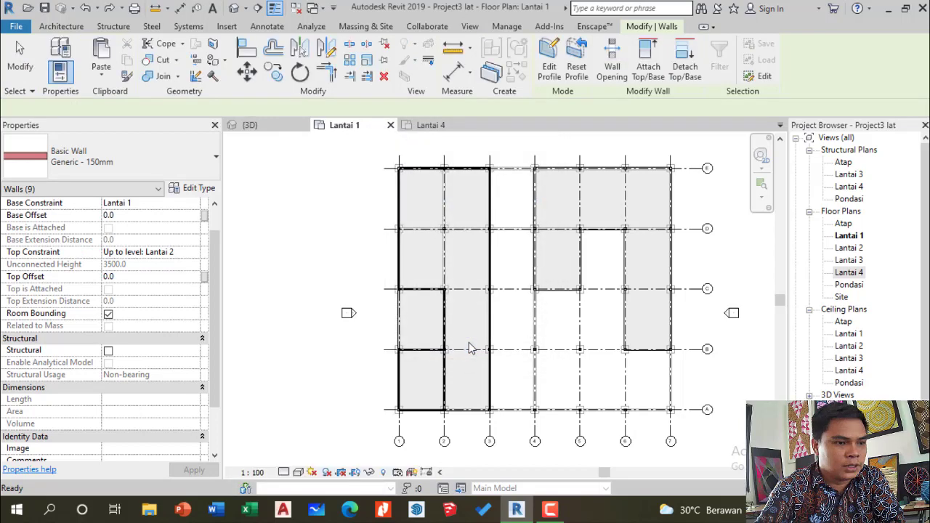
{"action": "left_click", "coordinate": [266, 127]}
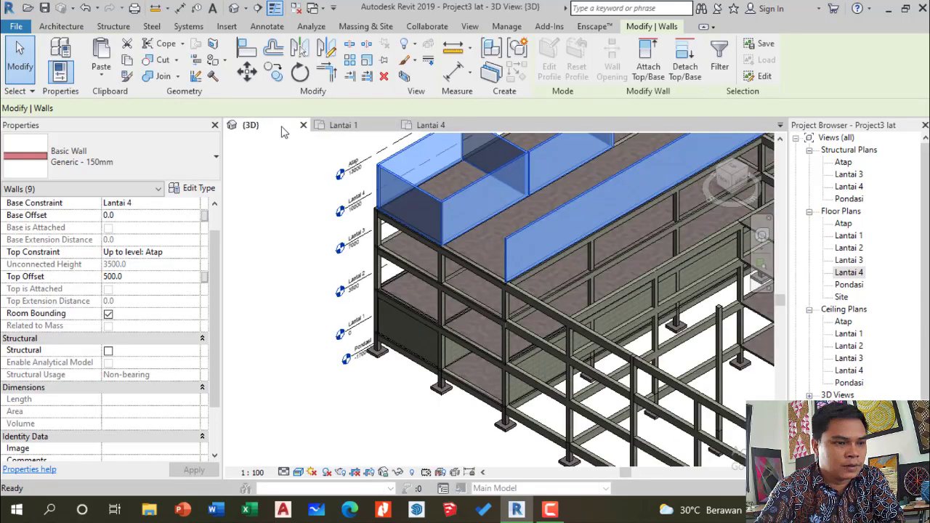
Open the Lantai 4 floor plan and start a door placement with the M_Single-Flush type 0915 x 2032mm
{"action": "left_click", "coordinate": [428, 126]}
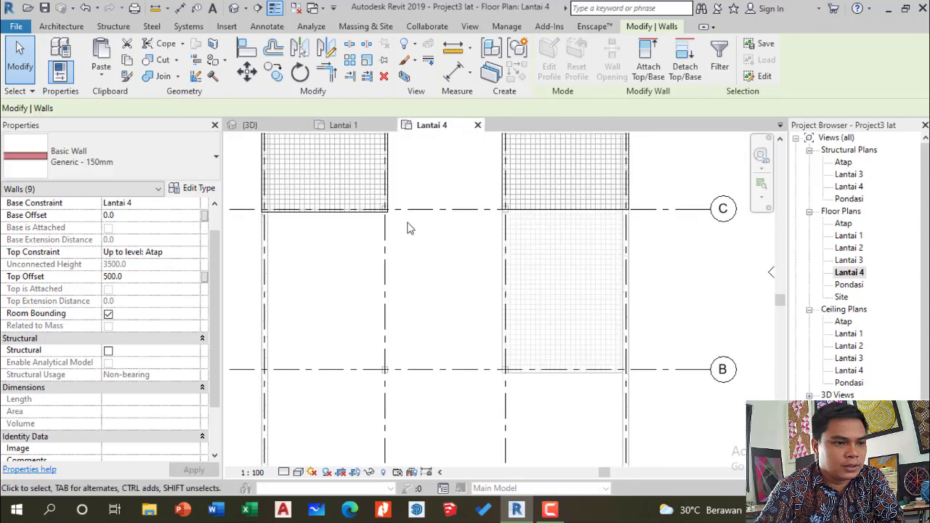
{"action": "scroll", "coordinate": [442, 318], "scroll_direction": "down", "scroll_amount": 5}
{"action": "left_click", "coordinate": [608, 264]}
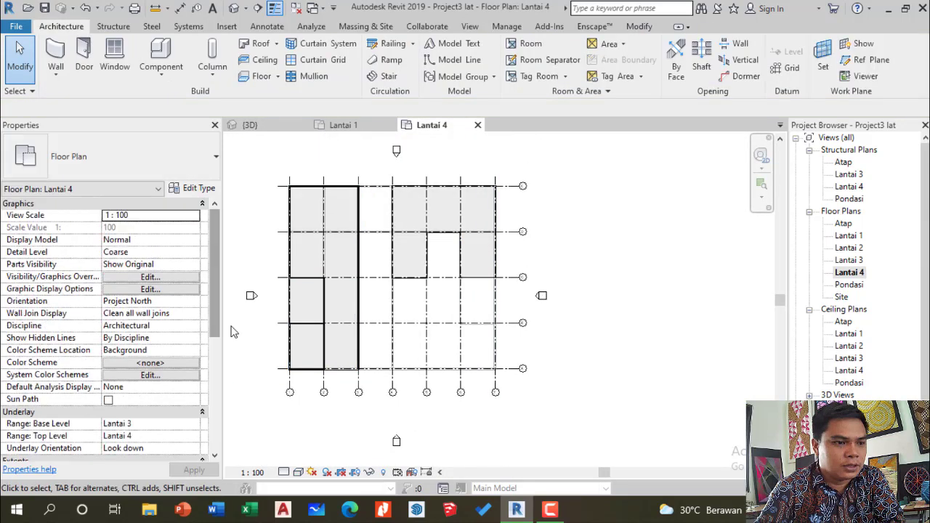
{"action": "scroll", "coordinate": [305, 358], "scroll_direction": "up", "scroll_amount": 6}
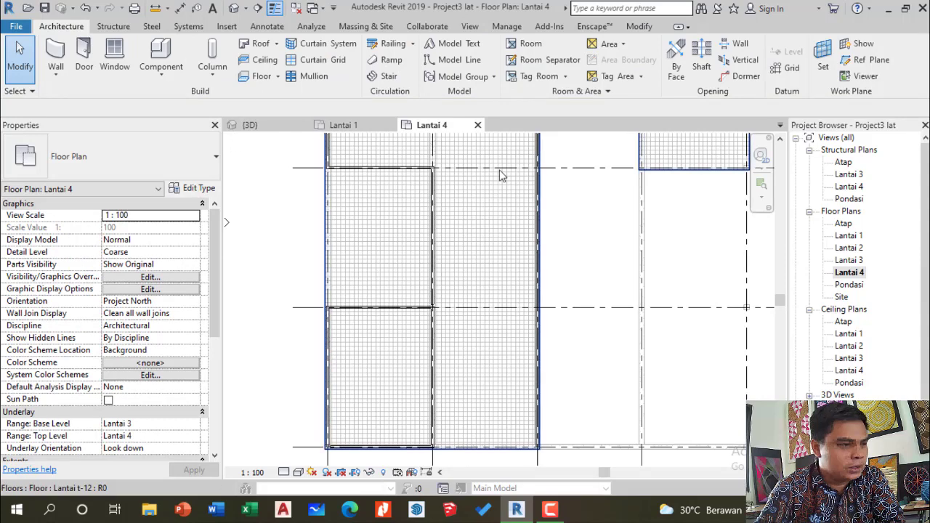
{"action": "left_click", "coordinate": [85, 56]}
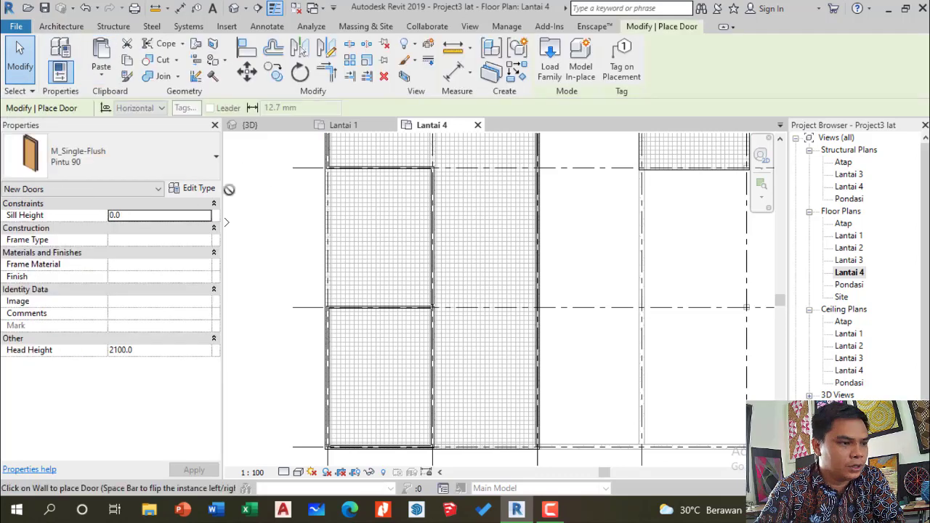
{"action": "left_click", "coordinate": [215, 156]}
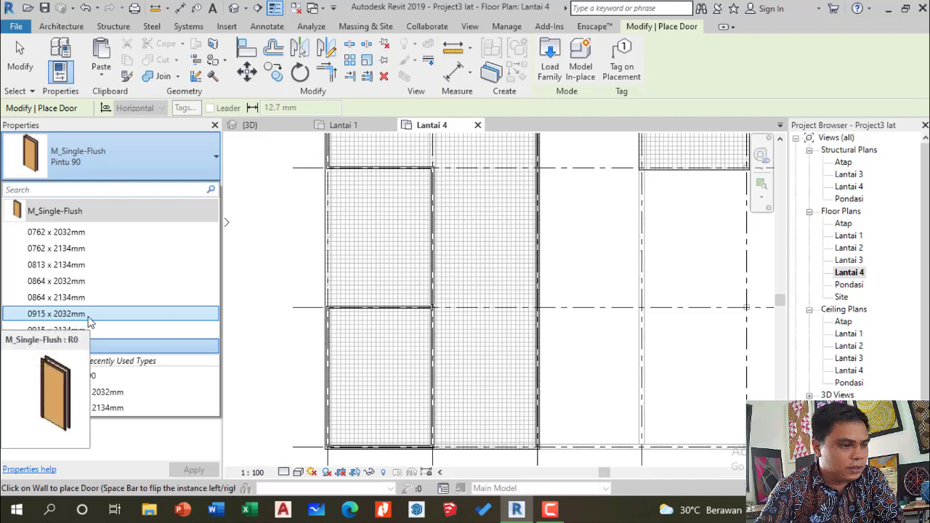
{"action": "left_click", "coordinate": [45, 314]}
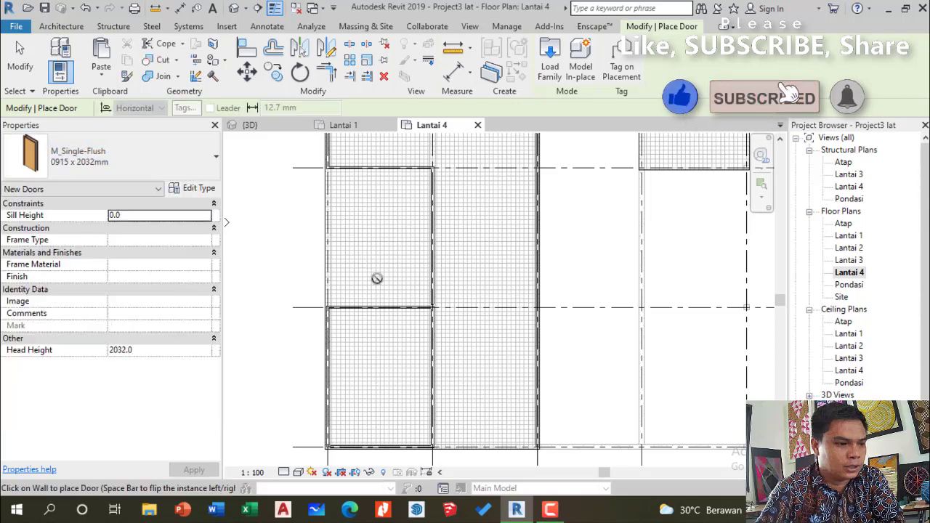
Place the door midway along the lowest horizontal wall between grids 1 and 2, 2925 mm from each end
{"action": "scroll", "coordinate": [376, 278], "scroll_direction": "down", "scroll_amount": 2}
{"action": "scroll", "coordinate": [387, 365], "scroll_direction": "up", "scroll_amount": 2}
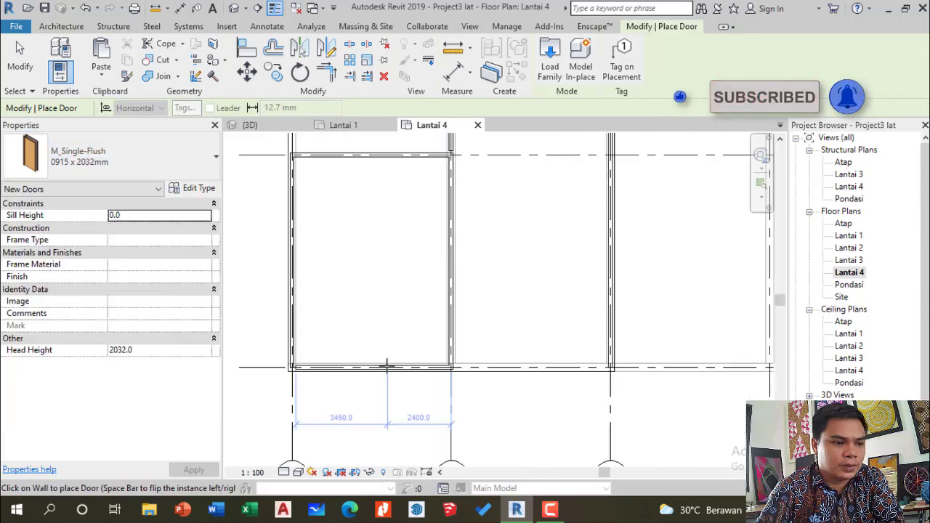
{"action": "scroll", "coordinate": [387, 365], "scroll_direction": "up", "scroll_amount": 2}
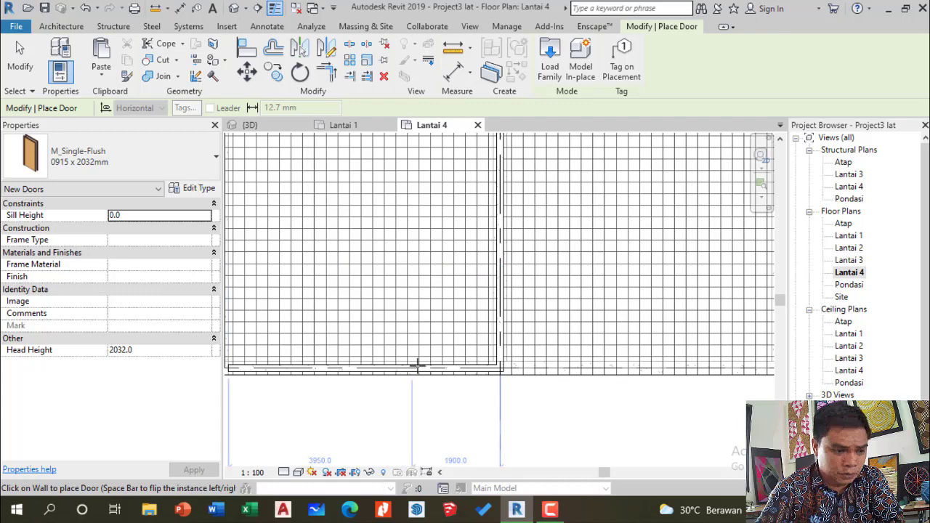
{"action": "scroll", "coordinate": [418, 349], "scroll_direction": "down", "scroll_amount": 4}
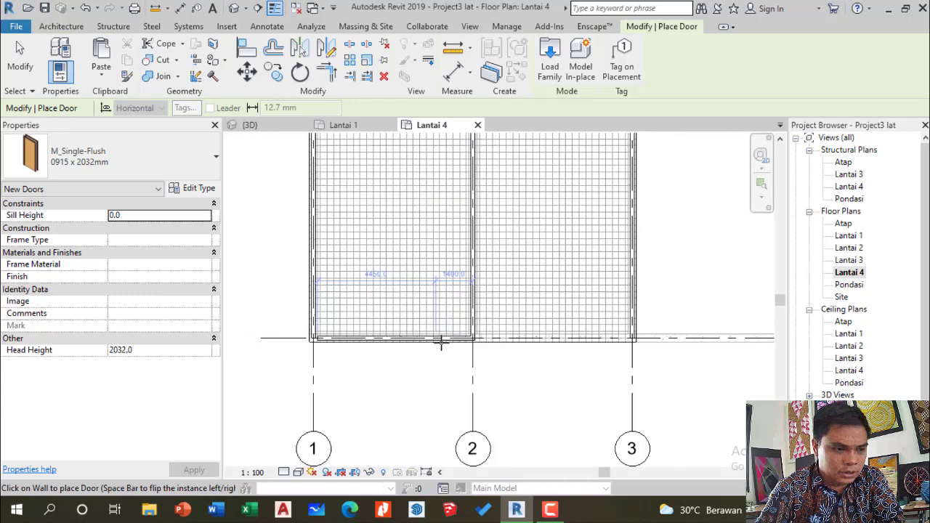
{"action": "left_click", "coordinate": [393, 338]}
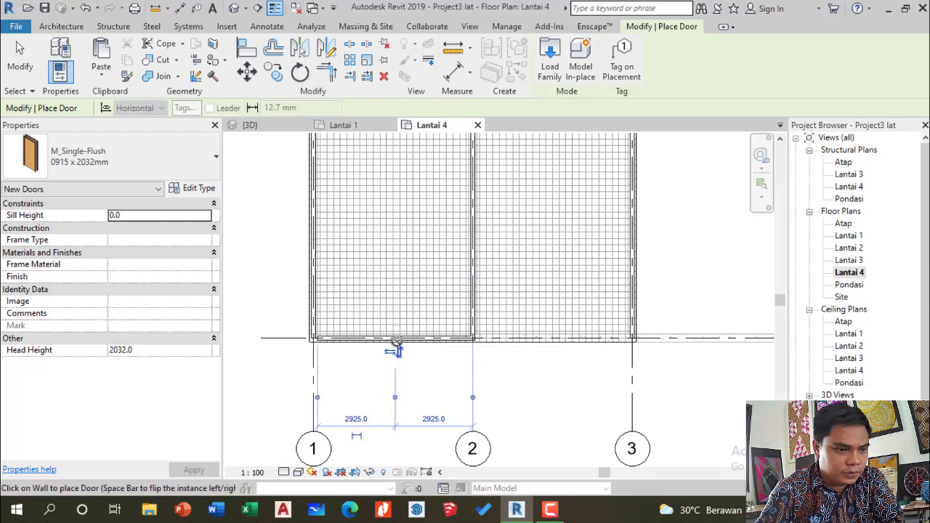
{"action": "scroll", "coordinate": [395, 345], "scroll_direction": "up", "scroll_amount": 2}
{"action": "left_click", "coordinate": [395, 334]}
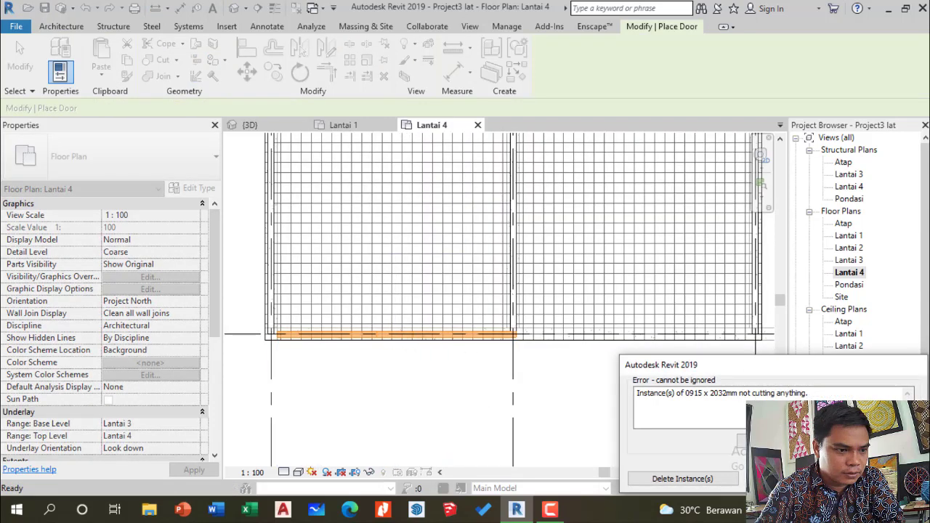
{"action": "left_click", "coordinate": [887, 479]}
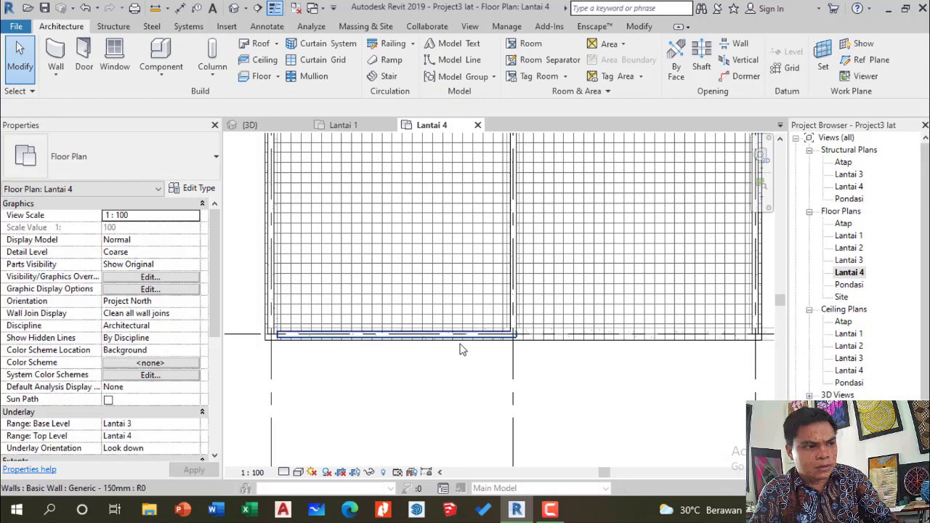
Check the placed door in the 3D view and return to the Lantai 4 floor plan
{"action": "left_click", "coordinate": [250, 125]}
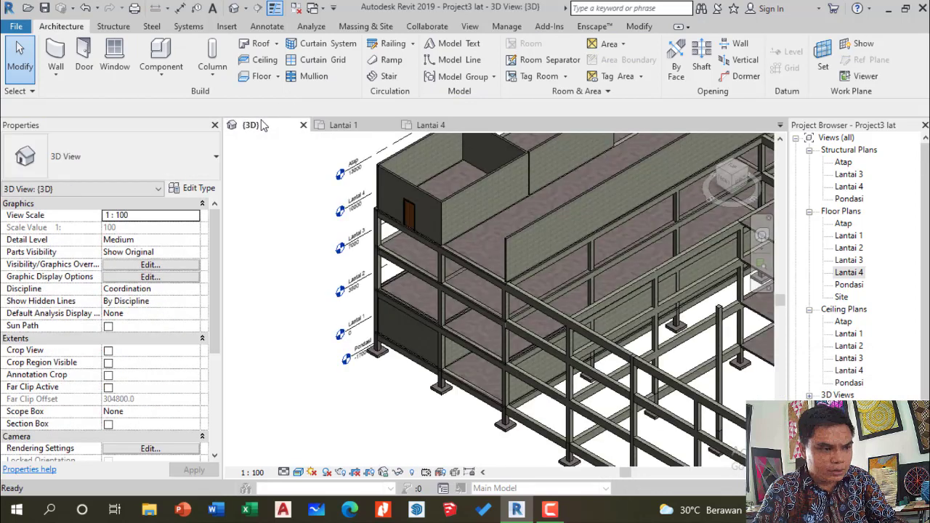
{"action": "scroll", "coordinate": [406, 202], "scroll_direction": "up", "scroll_amount": 4}
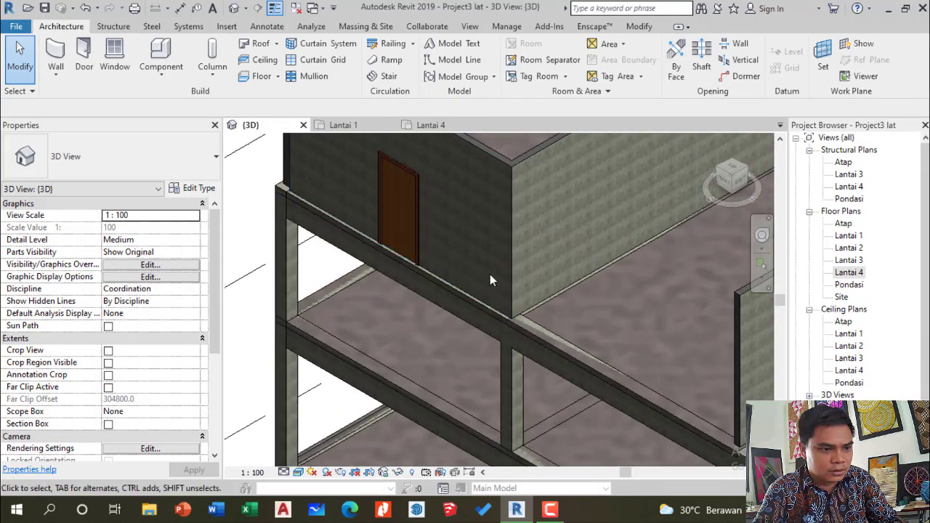
{"action": "left_click", "coordinate": [440, 126]}
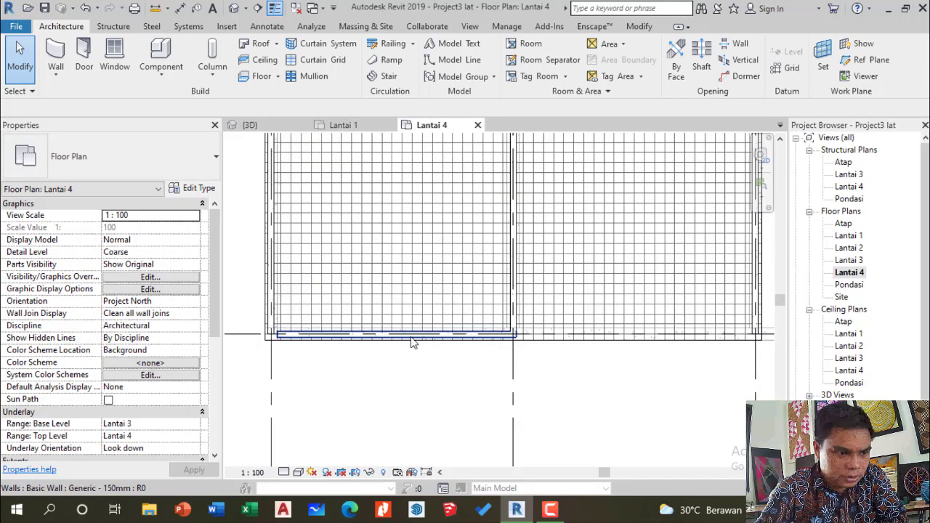
Apply the Architectural Plan view template to the Lantai 4 floor plan
{"action": "scroll", "coordinate": [410, 339], "scroll_direction": "up", "scroll_amount": 2}
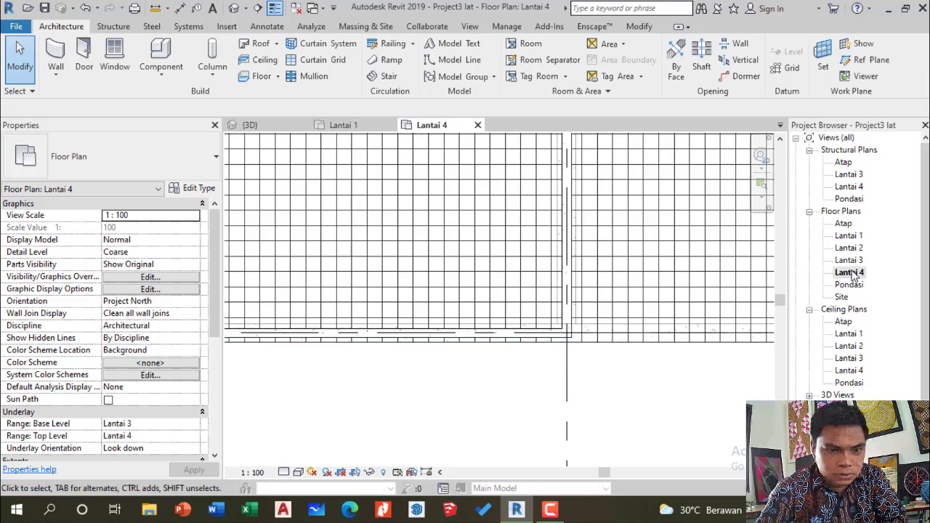
{"action": "left_click", "coordinate": [298, 472]}
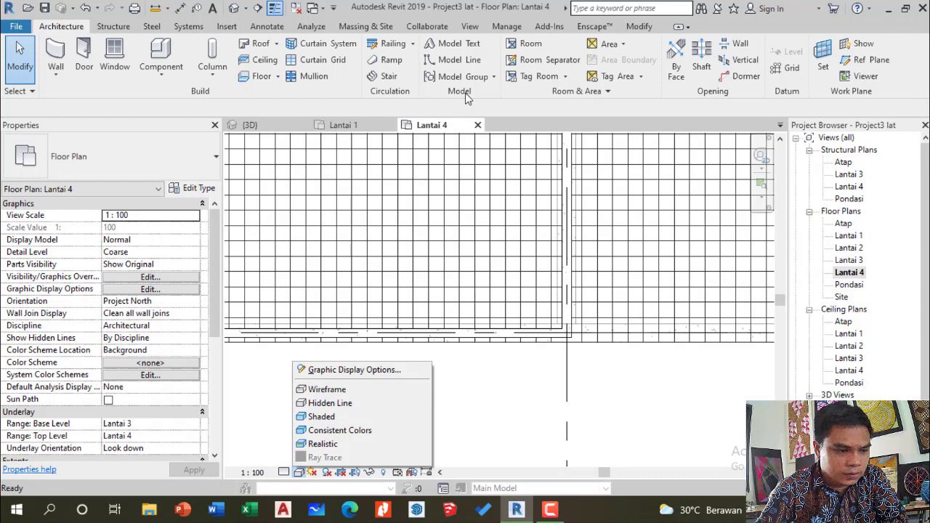
{"action": "left_click", "coordinate": [476, 27]}
{"action": "left_click", "coordinate": [470, 26]}
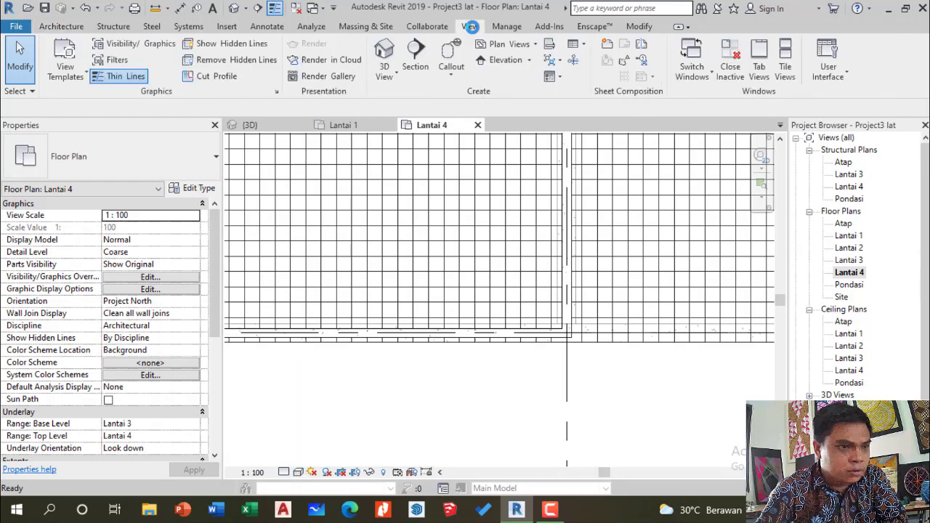
{"action": "left_click", "coordinate": [58, 70]}
{"action": "left_click", "coordinate": [74, 107]}
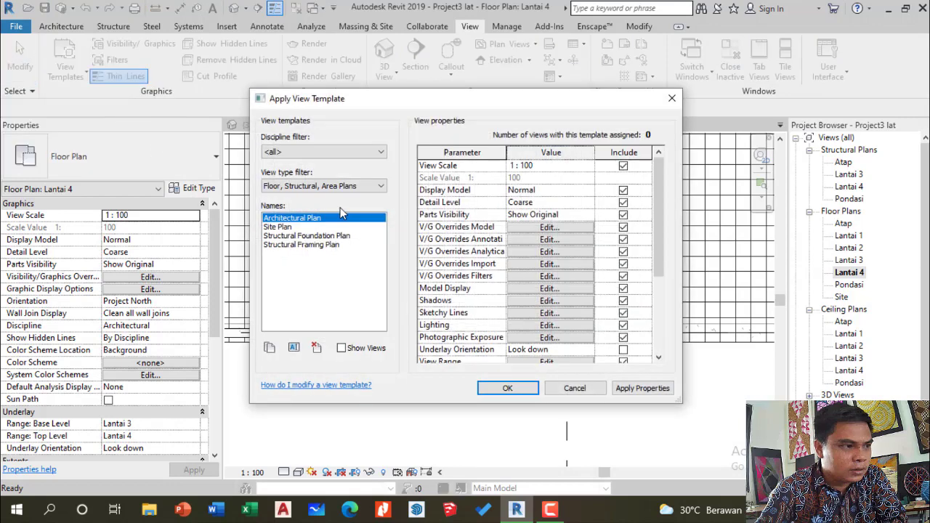
{"action": "left_click", "coordinate": [506, 388]}
{"action": "scroll", "coordinate": [402, 357], "scroll_direction": "up", "scroll_amount": 3}
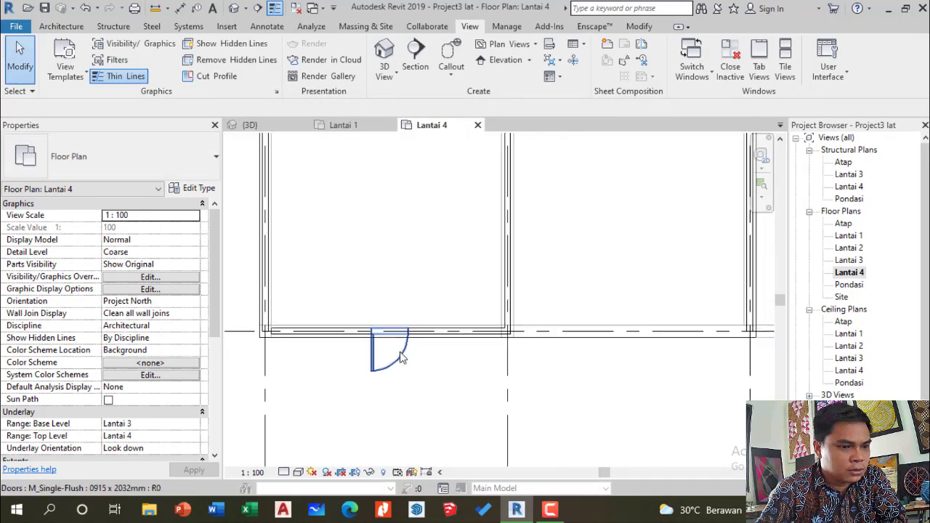
Flip the facing of the door between grids 1 and 2 so it opens into the room
{"action": "scroll", "coordinate": [402, 358], "scroll_direction": "up", "scroll_amount": 2}
{"action": "left_click", "coordinate": [388, 356]}
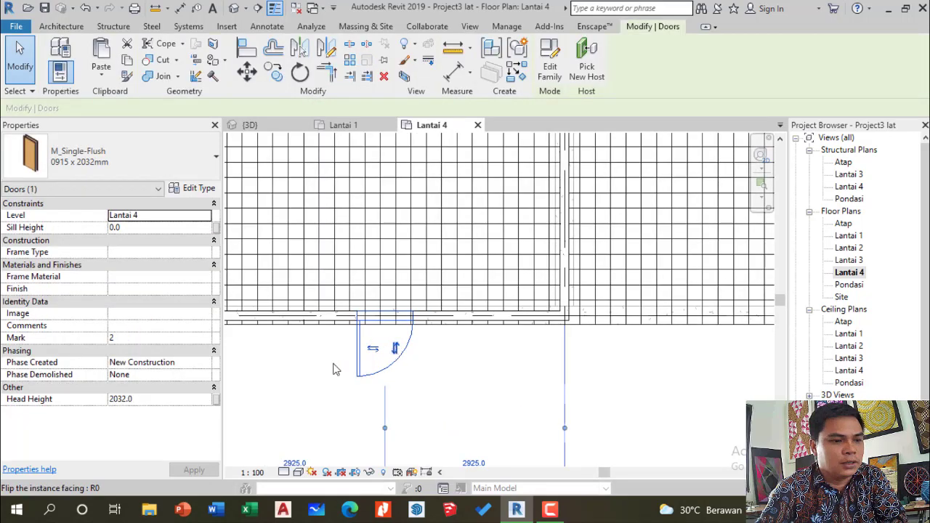
{"action": "left_click", "coordinate": [393, 352]}
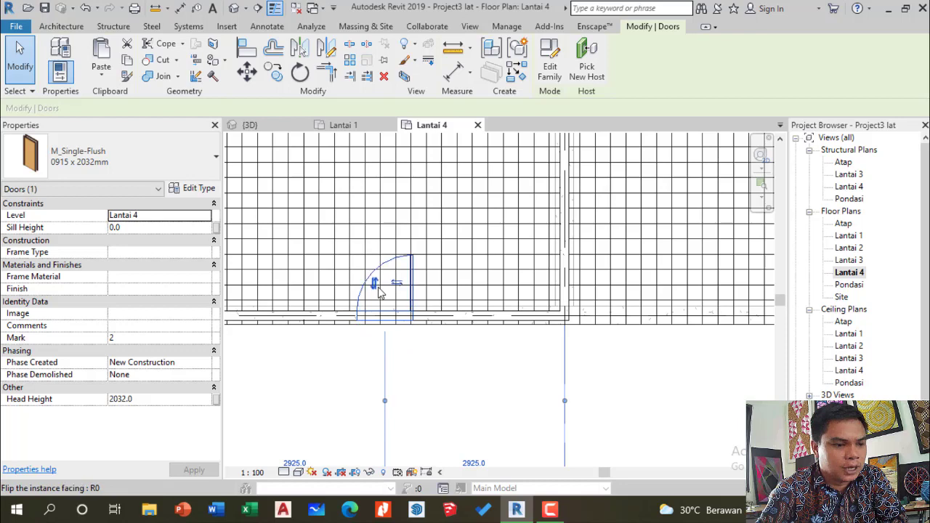
{"action": "scroll", "coordinate": [523, 339], "scroll_direction": "down", "scroll_amount": 3}
{"action": "scroll", "coordinate": [440, 309], "scroll_direction": "up", "scroll_amount": 4}
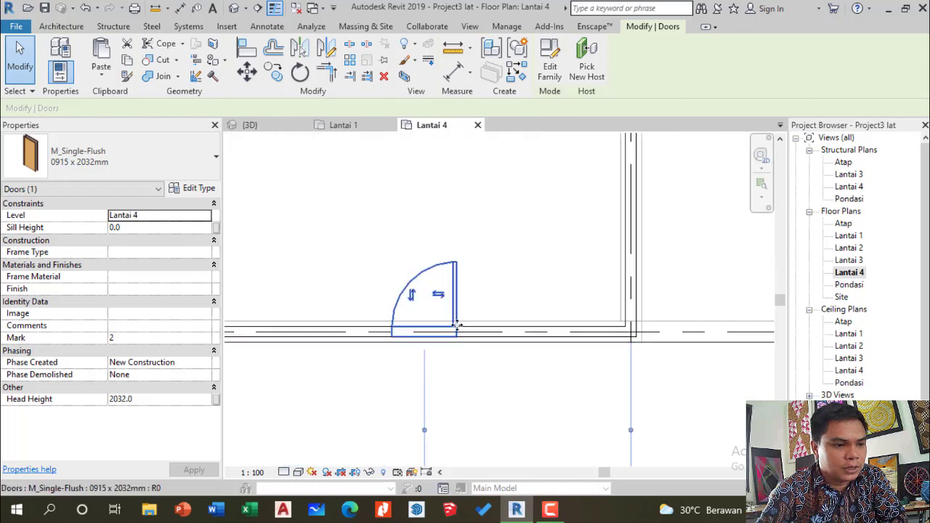
{"action": "scroll", "coordinate": [446, 348], "scroll_direction": "down", "scroll_amount": 4}
{"action": "left_click", "coordinate": [450, 385]}
{"action": "scroll", "coordinate": [461, 367], "scroll_direction": "up", "scroll_amount": 5}
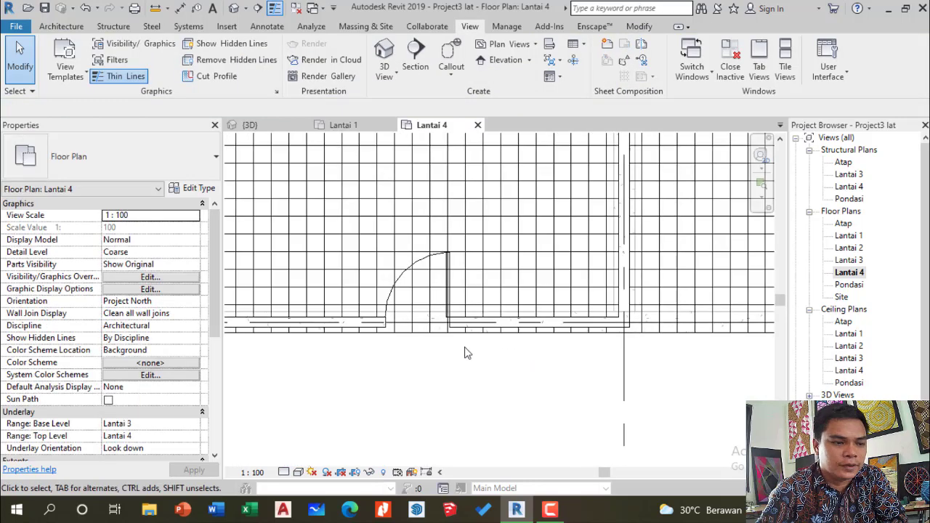
{"action": "scroll", "coordinate": [458, 345], "scroll_direction": "down", "scroll_amount": 1}
{"action": "scroll", "coordinate": [415, 332], "scroll_direction": "up", "scroll_amount": 3}
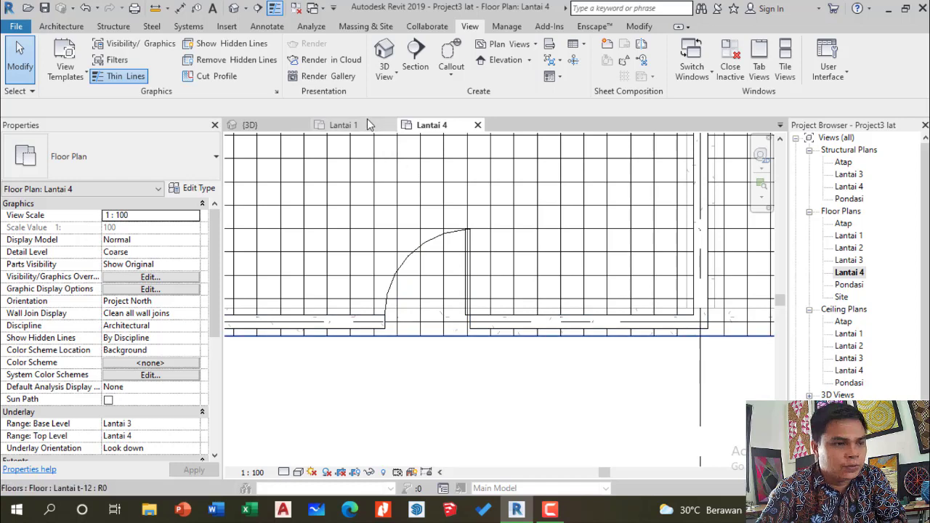
Examine the flipped door and the surrounding Lantai 4 walls in the 3D view
{"action": "left_click", "coordinate": [362, 125]}
{"action": "left_click", "coordinate": [430, 126]}
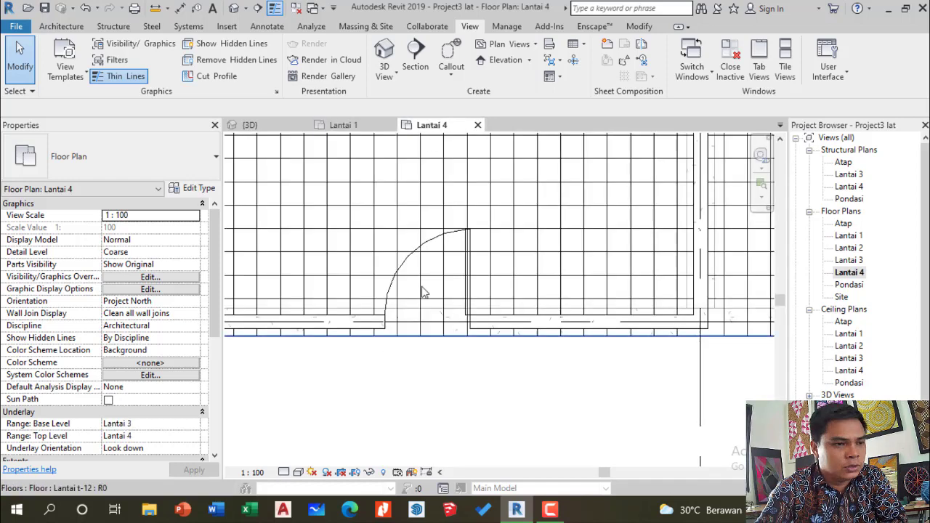
{"action": "scroll", "coordinate": [464, 313], "scroll_direction": "down", "scroll_amount": 5}
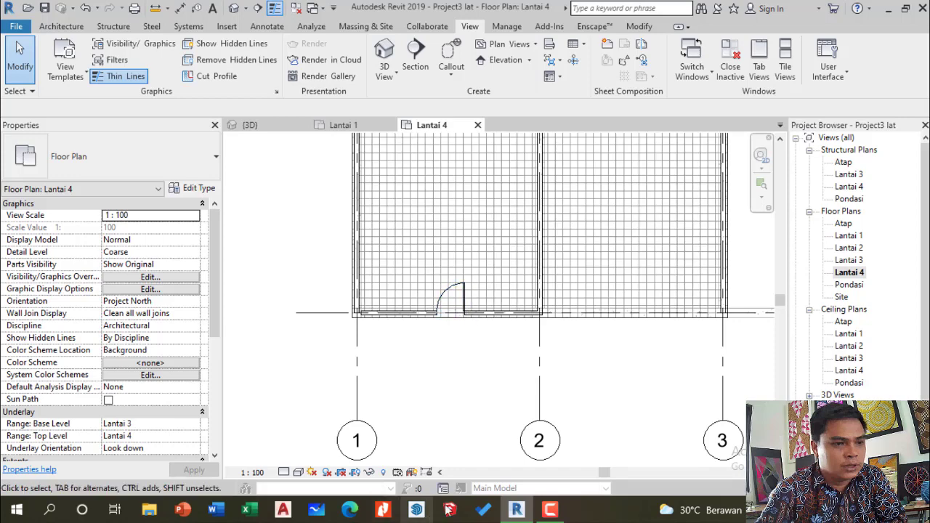
{"action": "left_click", "coordinate": [253, 123]}
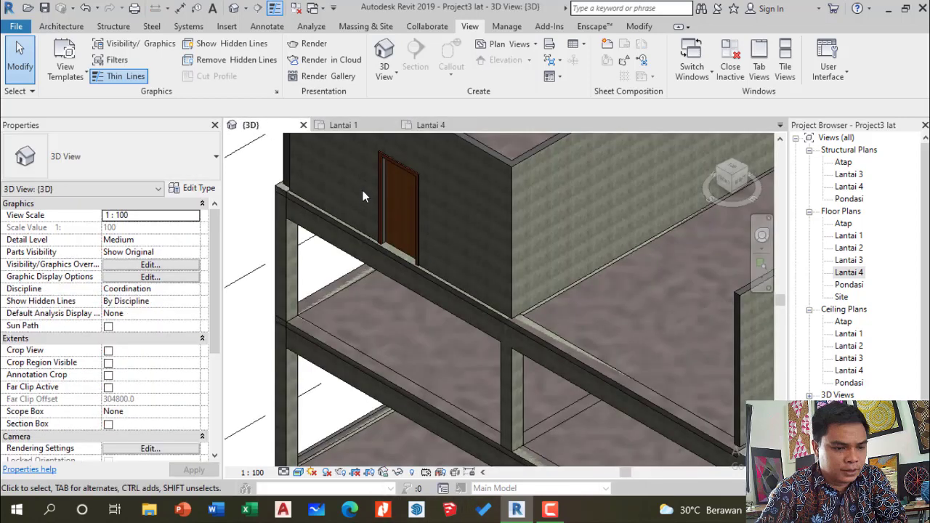
{"action": "scroll", "coordinate": [363, 194], "scroll_direction": "up", "scroll_amount": 2}
{"action": "scroll", "coordinate": [426, 336], "scroll_direction": "down", "scroll_amount": 3}
{"action": "scroll", "coordinate": [421, 341], "scroll_direction": "down", "scroll_amount": 4}
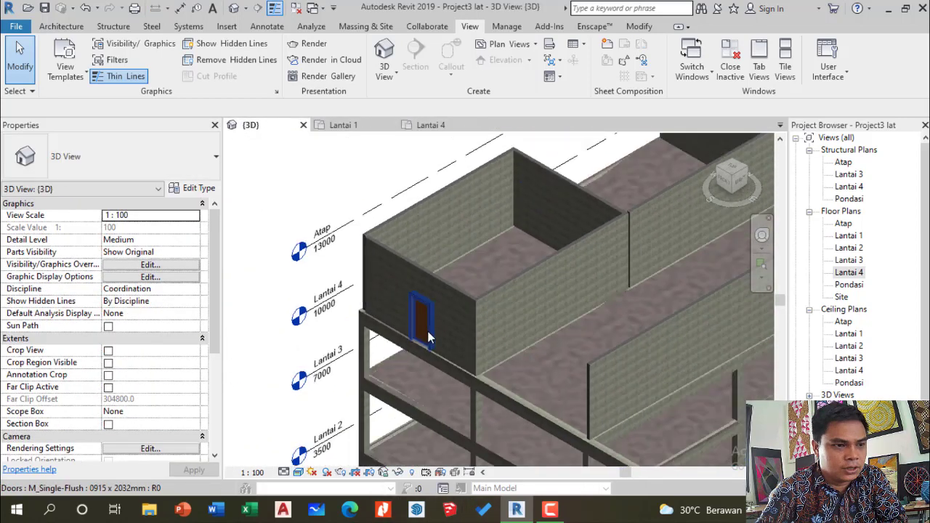
{"action": "scroll", "coordinate": [559, 289], "scroll_direction": "down", "scroll_amount": 3}
{"action": "scroll", "coordinate": [583, 285], "scroll_direction": "up", "scroll_amount": 4}
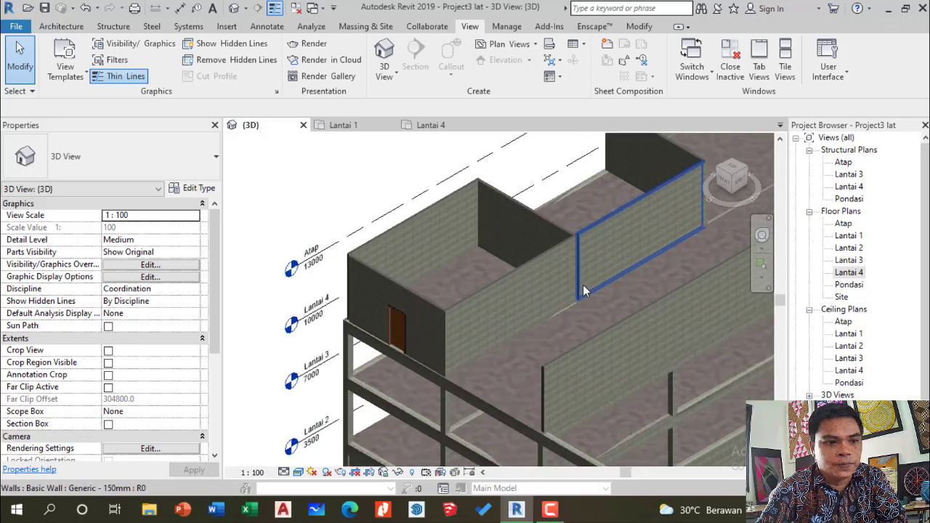
{"action": "scroll", "coordinate": [552, 276], "scroll_direction": "down", "scroll_amount": 4}
{"action": "scroll", "coordinate": [515, 261], "scroll_direction": "up", "scroll_amount": 3}
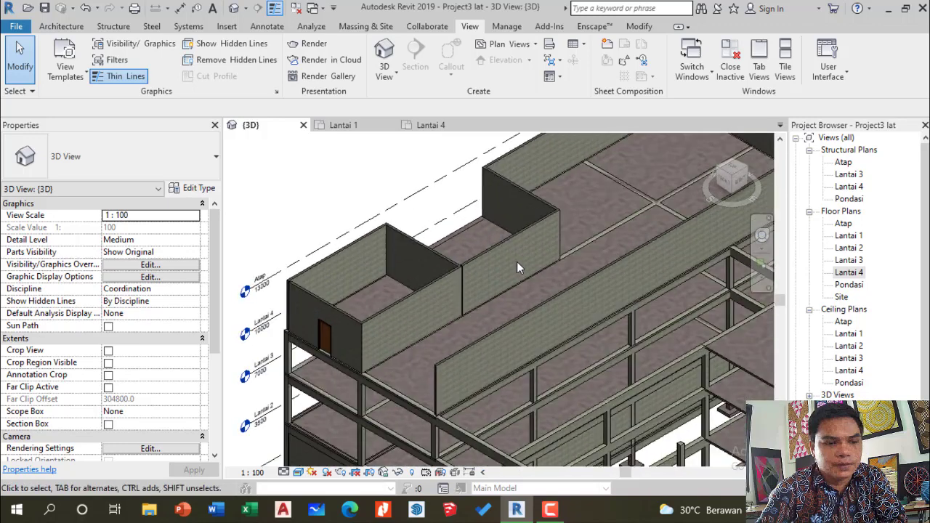
{"action": "scroll", "coordinate": [427, 302], "scroll_direction": "down", "scroll_amount": 2}
In the Lantai 4 floor plan, place an M_Single-Flush 0915 x 2032mm door in the second room's grid 2 wall, 1000 mm above the lower cross wall
{"action": "left_click", "coordinate": [418, 128]}
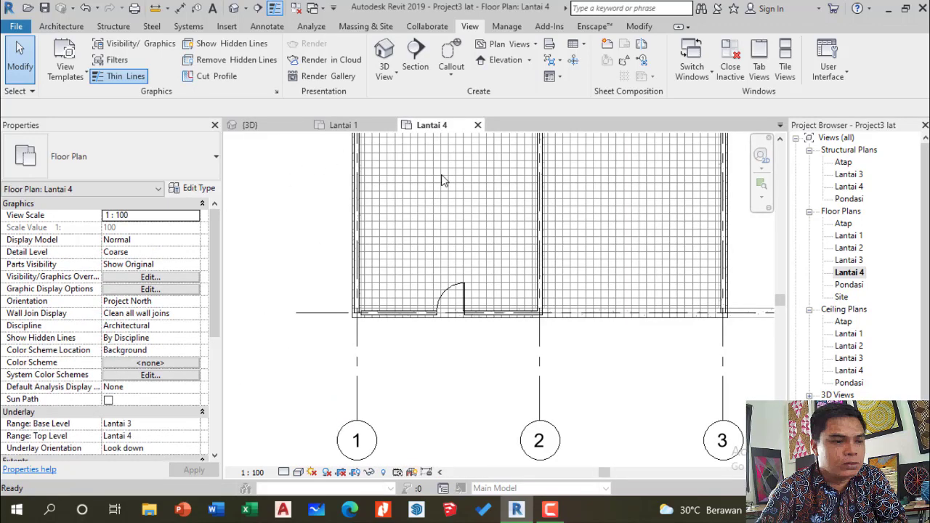
{"action": "scroll", "coordinate": [465, 304], "scroll_direction": "down", "scroll_amount": 1}
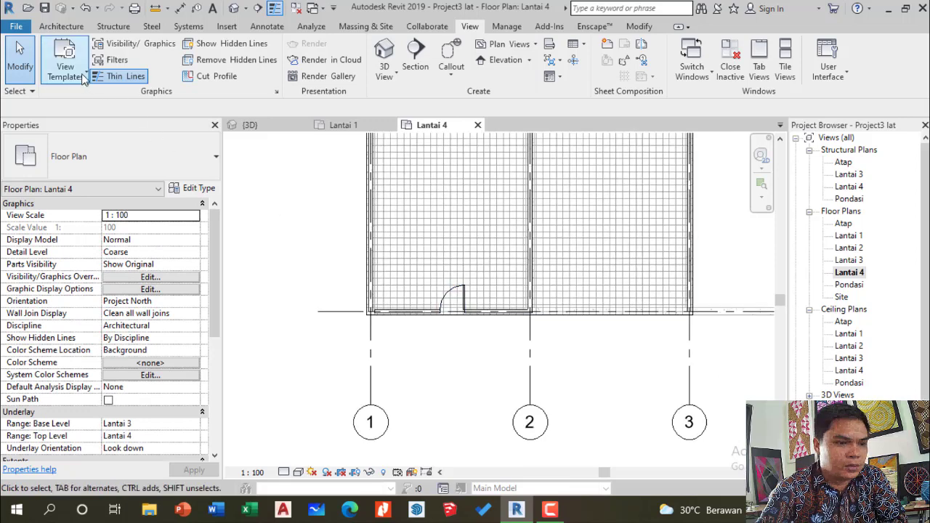
{"action": "left_click", "coordinate": [67, 26]}
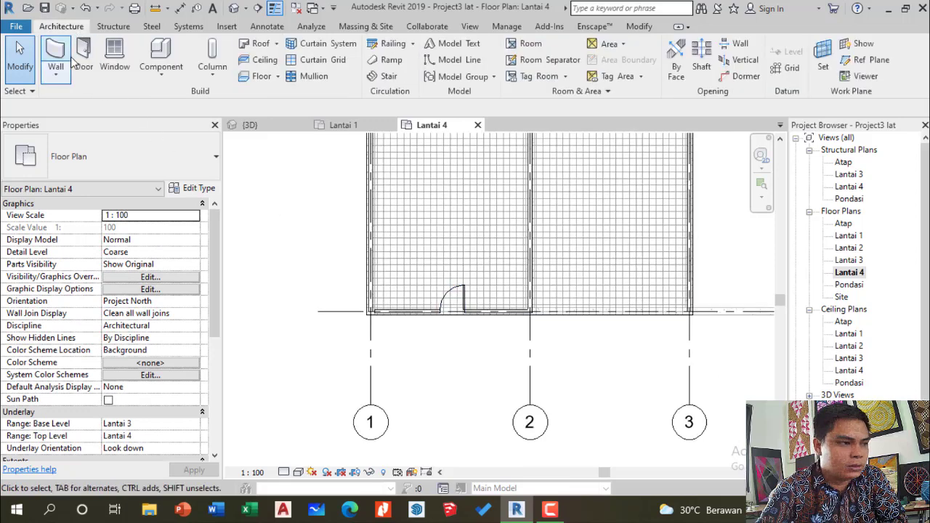
{"action": "left_click", "coordinate": [85, 56]}
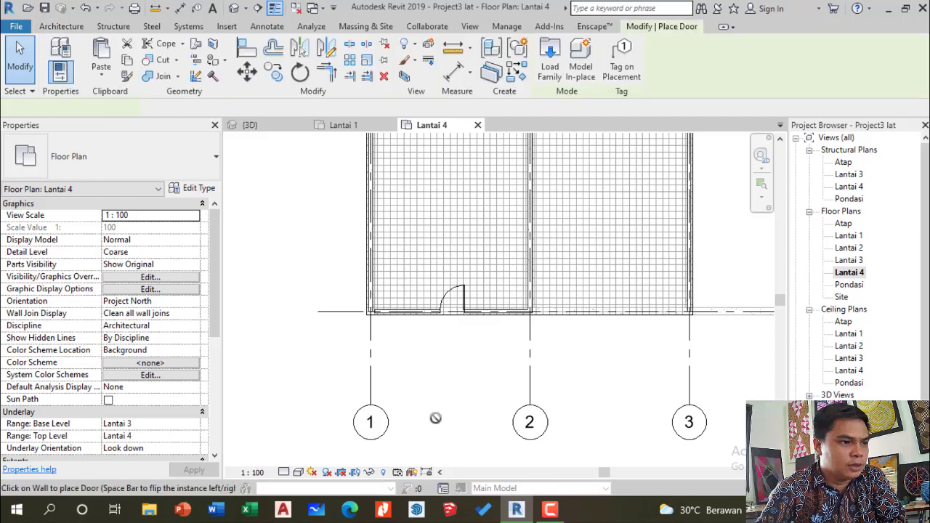
{"action": "scroll", "coordinate": [477, 315], "scroll_direction": "down", "scroll_amount": 2}
{"action": "scroll", "coordinate": [472, 299], "scroll_direction": "up", "scroll_amount": 2}
{"action": "scroll", "coordinate": [467, 297], "scroll_direction": "down", "scroll_amount": 1}
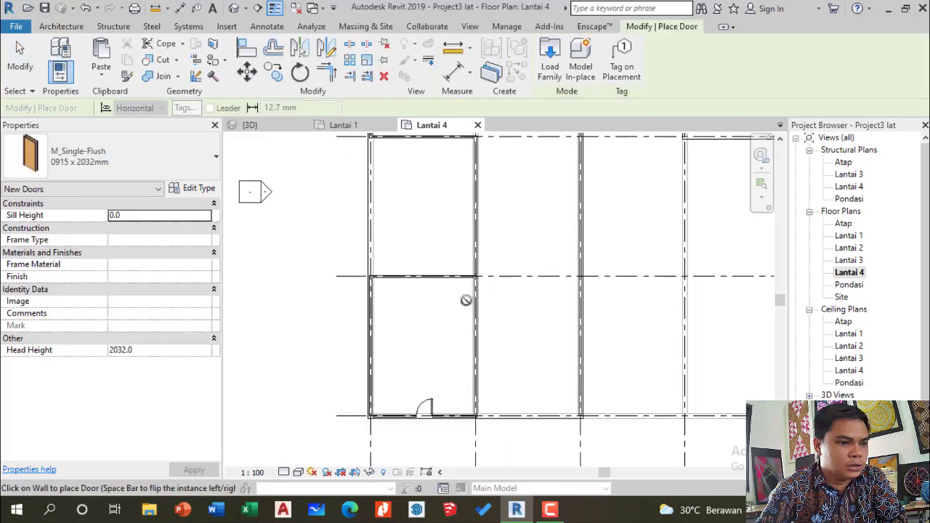
{"action": "scroll", "coordinate": [467, 251], "scroll_direction": "up", "scroll_amount": 3}
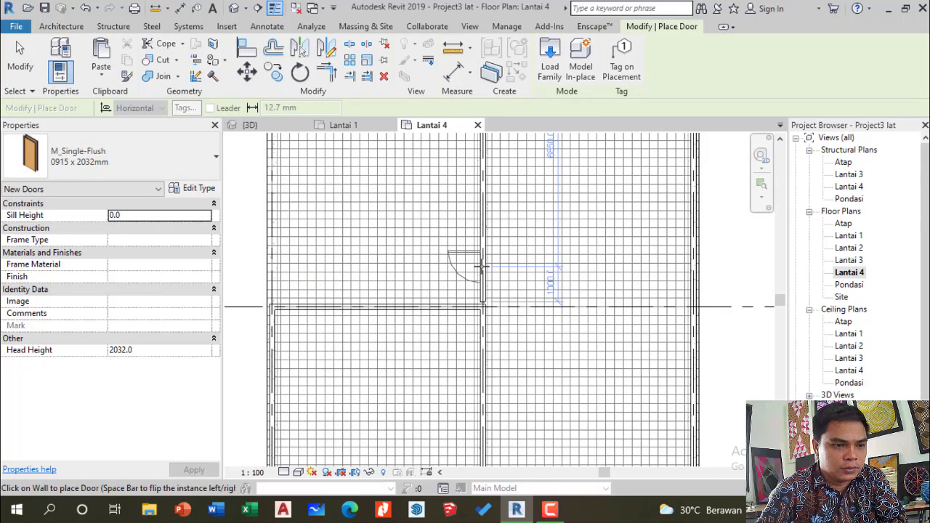
{"action": "scroll", "coordinate": [453, 307], "scroll_direction": "down", "scroll_amount": 2}
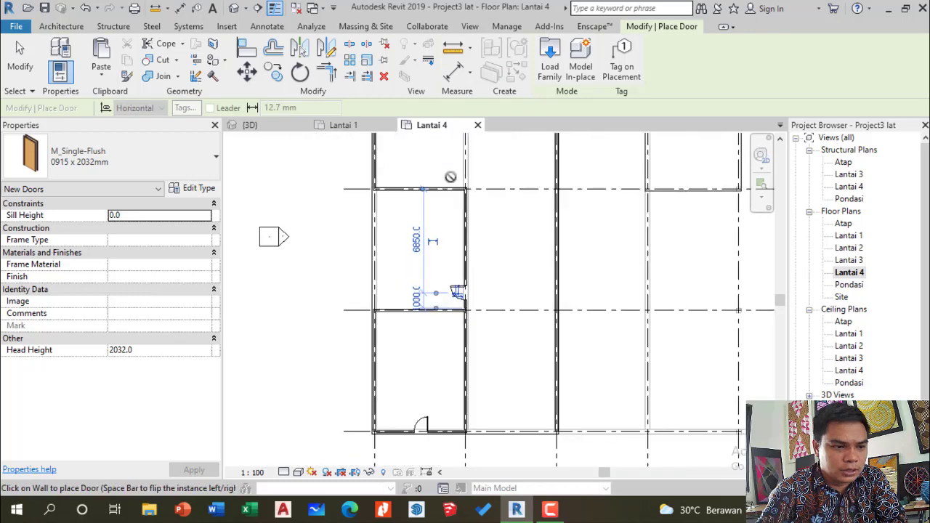
Place another 0915 x 2032mm door in the second room's upper cross wall, 900 mm from the grid 2 wall, and end door placement
{"action": "scroll", "coordinate": [432, 342], "scroll_direction": "up", "scroll_amount": 2}
{"action": "scroll", "coordinate": [432, 328], "scroll_direction": "down", "scroll_amount": 3}
{"action": "scroll", "coordinate": [451, 300], "scroll_direction": "up", "scroll_amount": 4}
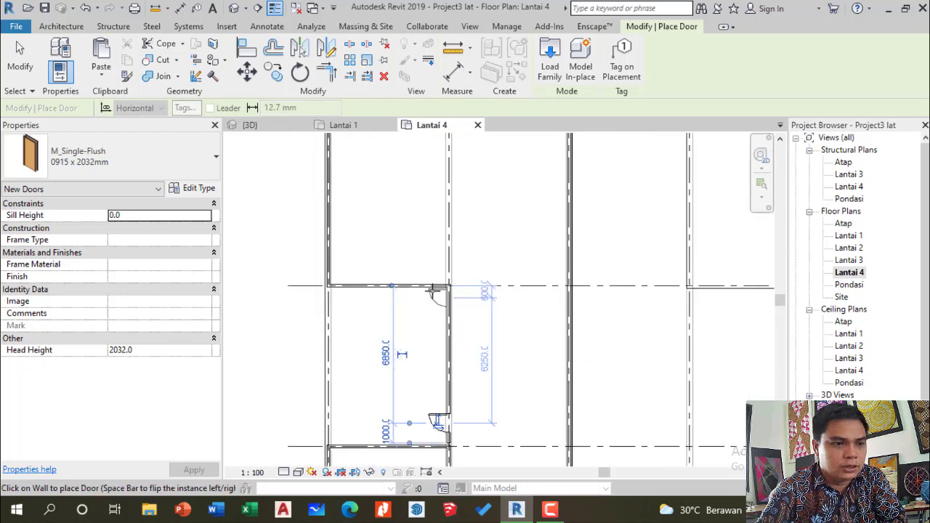
{"action": "left_click", "coordinate": [427, 282]}
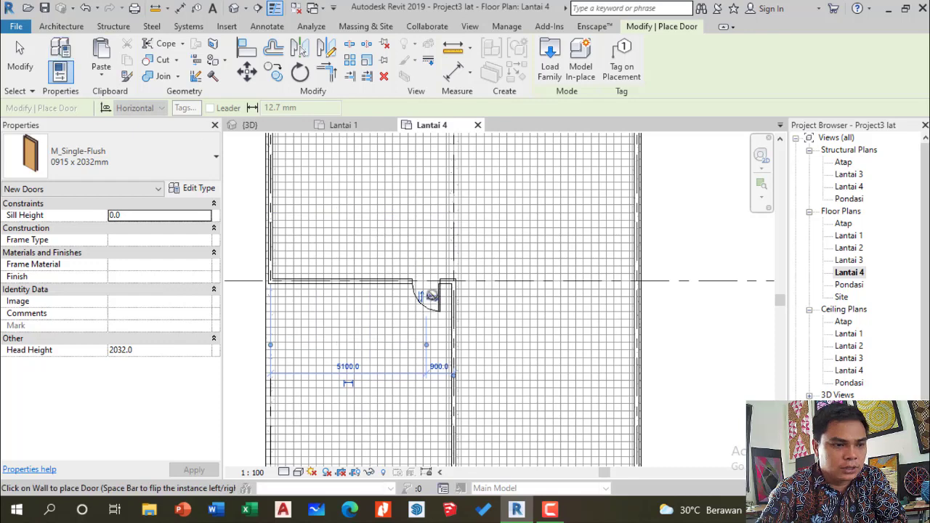
{"action": "key", "text": "Escape"}
{"action": "key", "text": "Escape"}
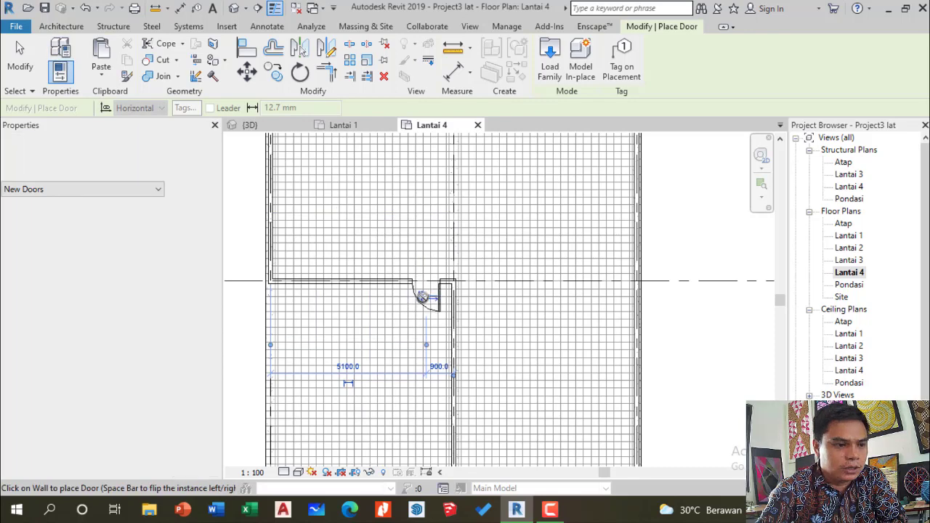
Start a roof by footprint on Lantai 4 using the Generic Roof - 300mm type
{"action": "scroll", "coordinate": [470, 305], "scroll_direction": "down", "scroll_amount": 6}
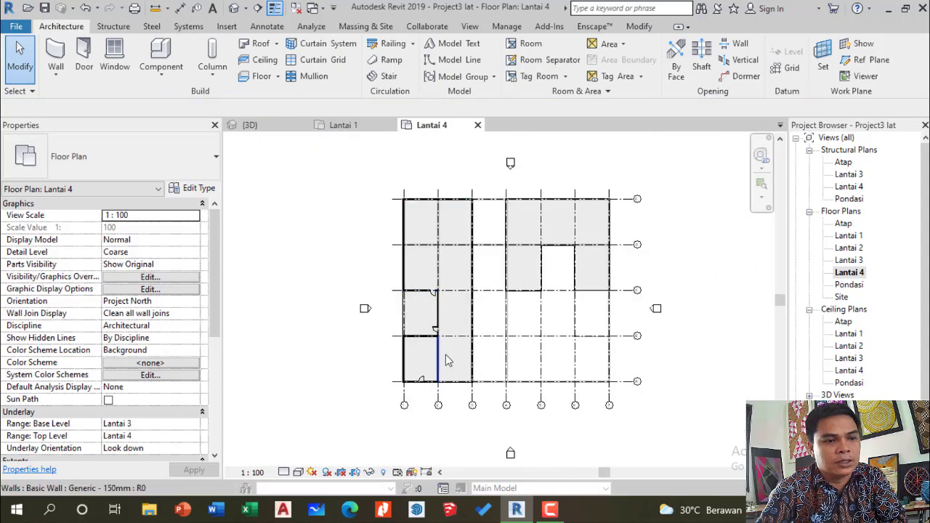
{"action": "scroll", "coordinate": [448, 360], "scroll_direction": "up", "scroll_amount": 2}
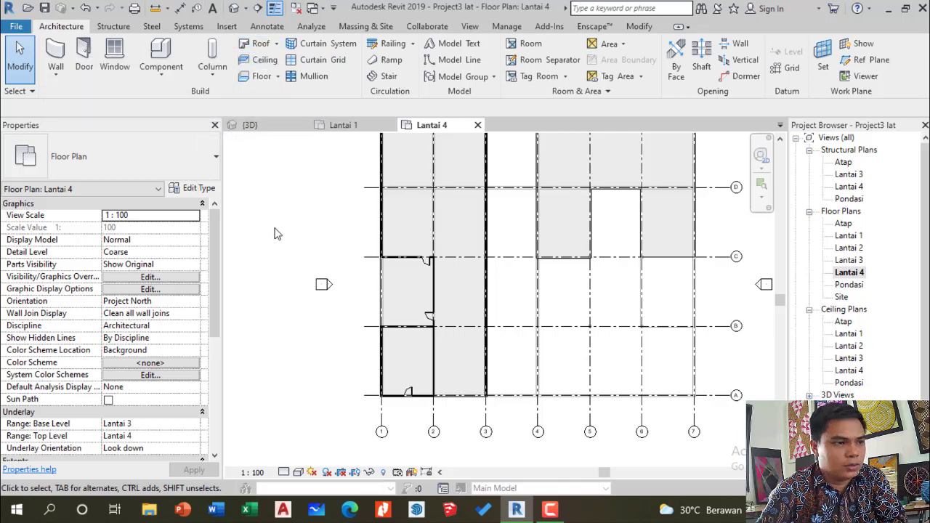
{"action": "scroll", "coordinate": [303, 231], "scroll_direction": "down", "scroll_amount": 1}
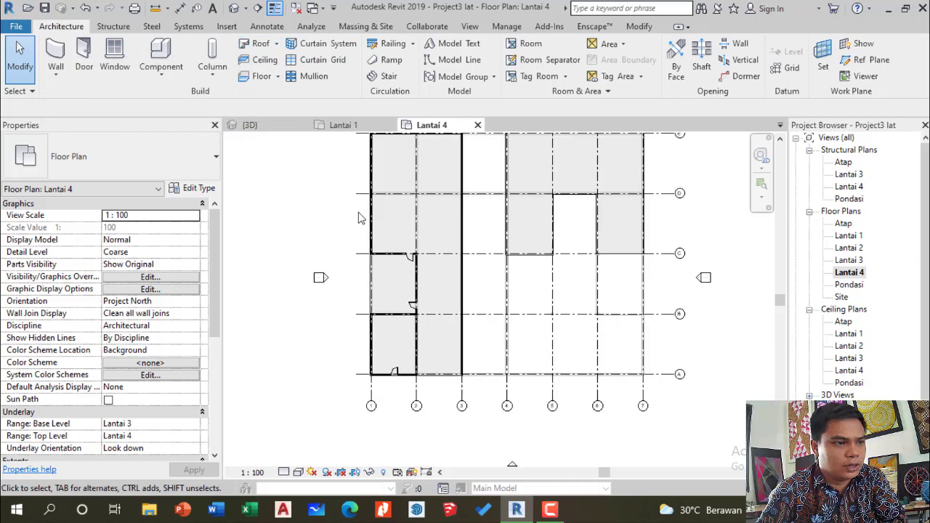
{"action": "left_click", "coordinate": [262, 45]}
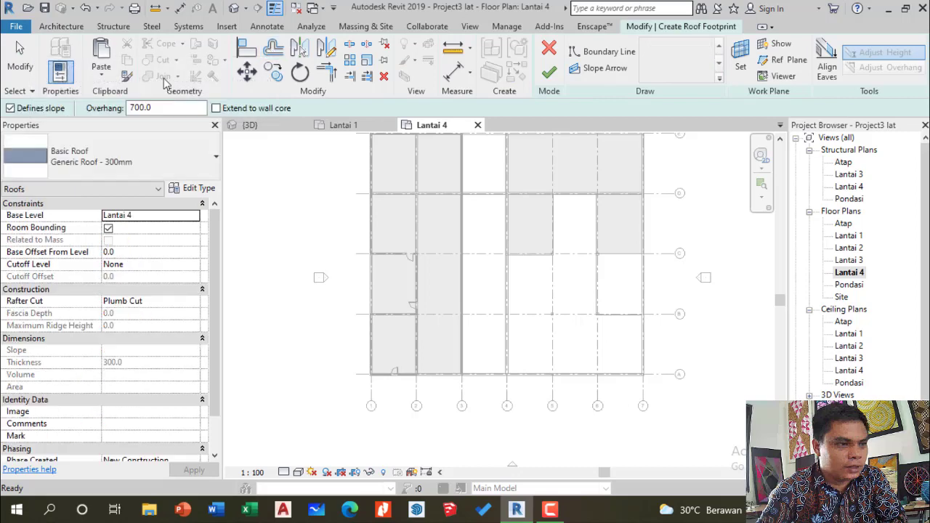
{"action": "left_click", "coordinate": [187, 167]}
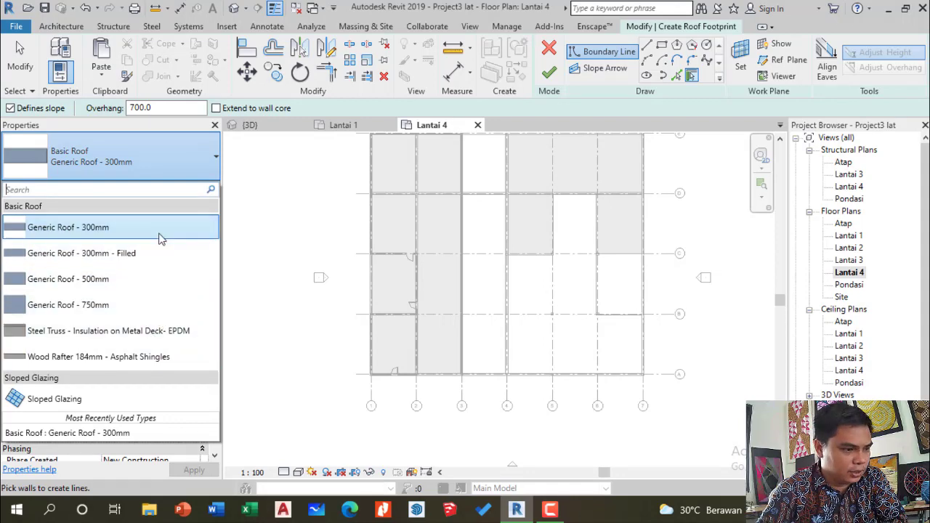
{"action": "left_click", "coordinate": [130, 230]}
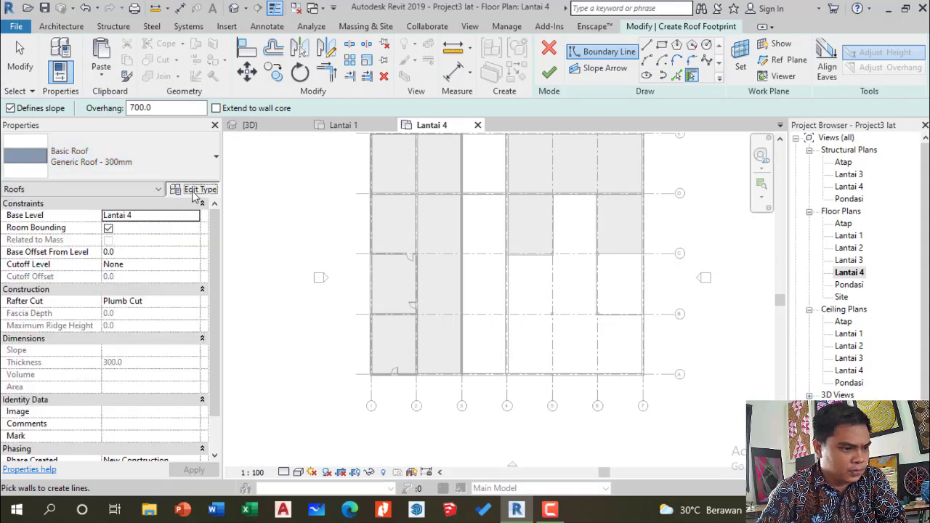
Examine the layer structure of the Generic Roof - 300mm type and leave its type properties unchanged
{"action": "left_click", "coordinate": [195, 189]}
{"action": "left_click", "coordinate": [602, 163]}
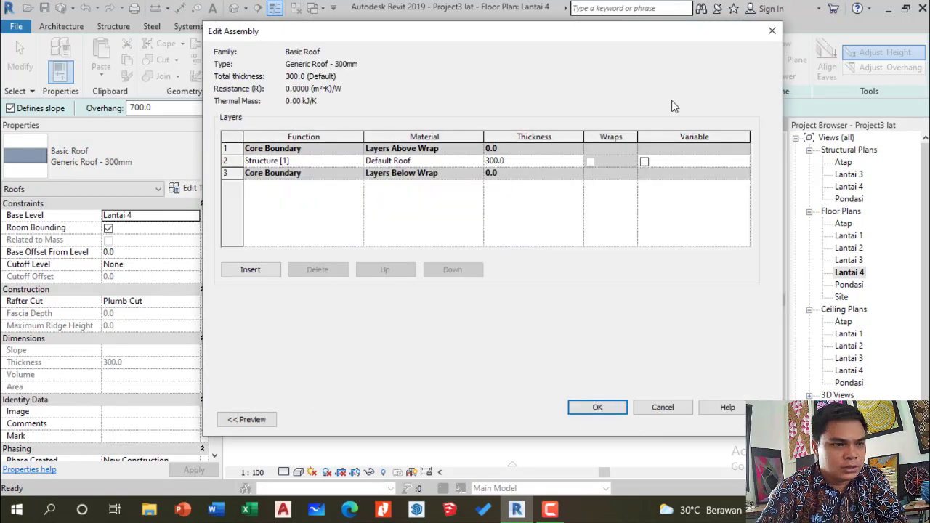
{"action": "left_click", "coordinate": [780, 30]}
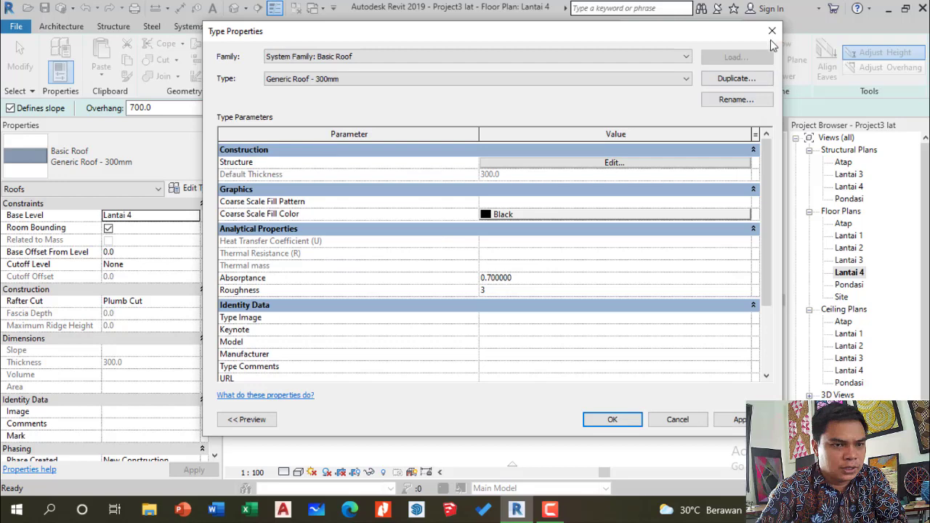
{"action": "left_click", "coordinate": [772, 31]}
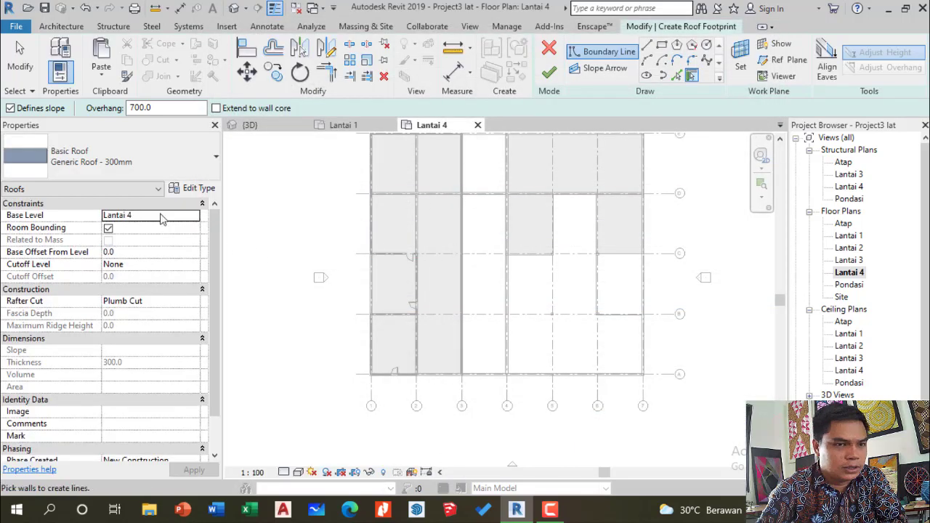
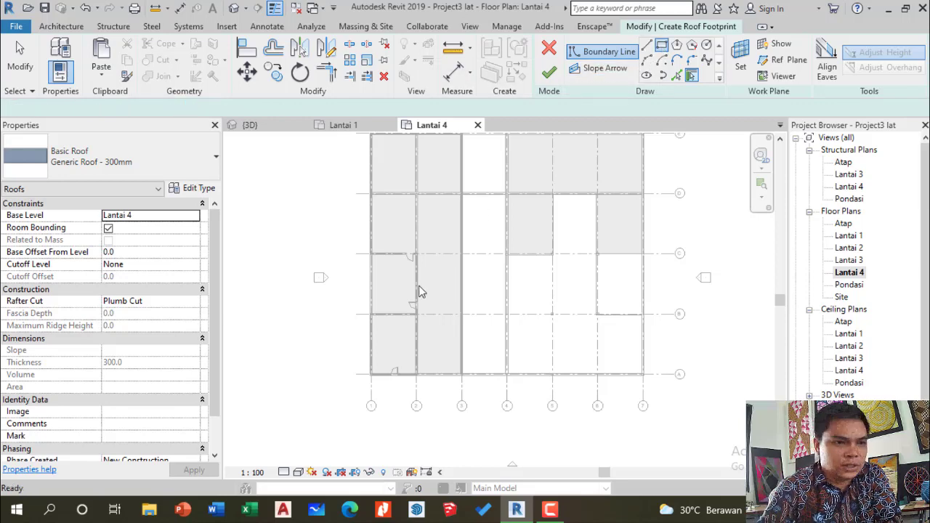
{"action": "scroll", "coordinate": [419, 288], "scroll_direction": "down", "scroll_amount": 2}
{"action": "scroll", "coordinate": [397, 194], "scroll_direction": "up", "scroll_amount": 3}
{"action": "scroll", "coordinate": [374, 156], "scroll_direction": "up", "scroll_amount": 4}
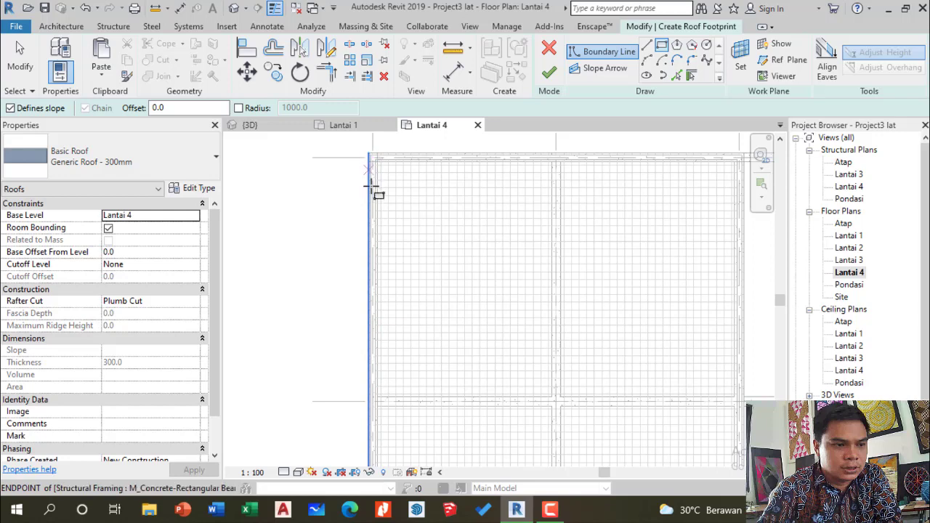
{"action": "scroll", "coordinate": [370, 187], "scroll_direction": "up", "scroll_amount": 3}
{"action": "scroll", "coordinate": [347, 224], "scroll_direction": "down", "scroll_amount": 2}
{"action": "left_click", "coordinate": [363, 158]}
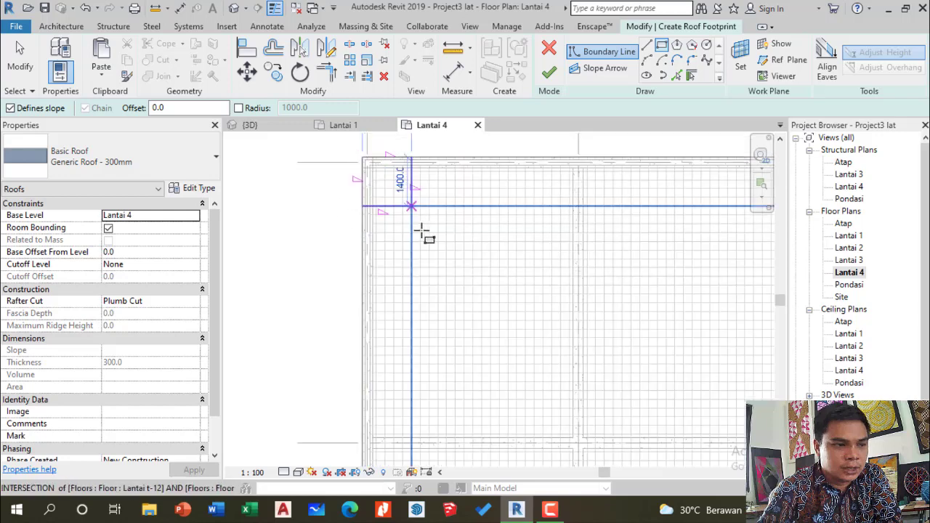
{"action": "scroll", "coordinate": [412, 209], "scroll_direction": "down", "scroll_amount": 5}
{"action": "scroll", "coordinate": [409, 204], "scroll_direction": "down", "scroll_amount": 2}
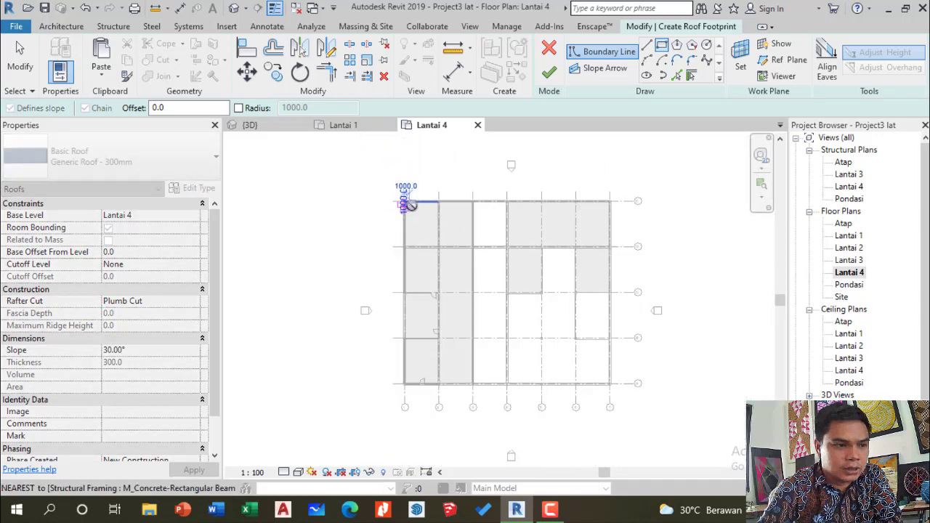
{"action": "key", "text": "Escape"}
{"action": "key", "text": "Escape"}
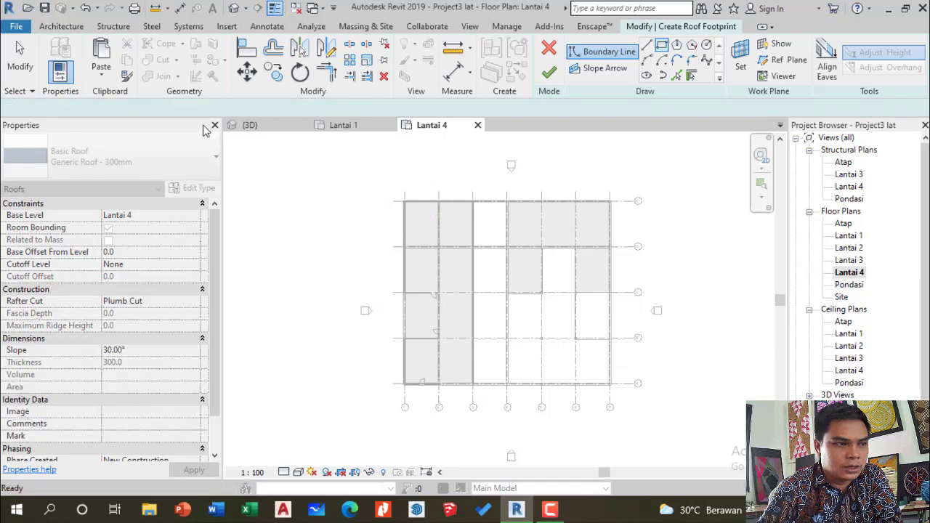
Sketch a rectangular roof boundary offset 500 mm outside the Lantai 4 block between grids 1 and 3, and finish the roof
{"action": "left_click", "coordinate": [662, 47]}
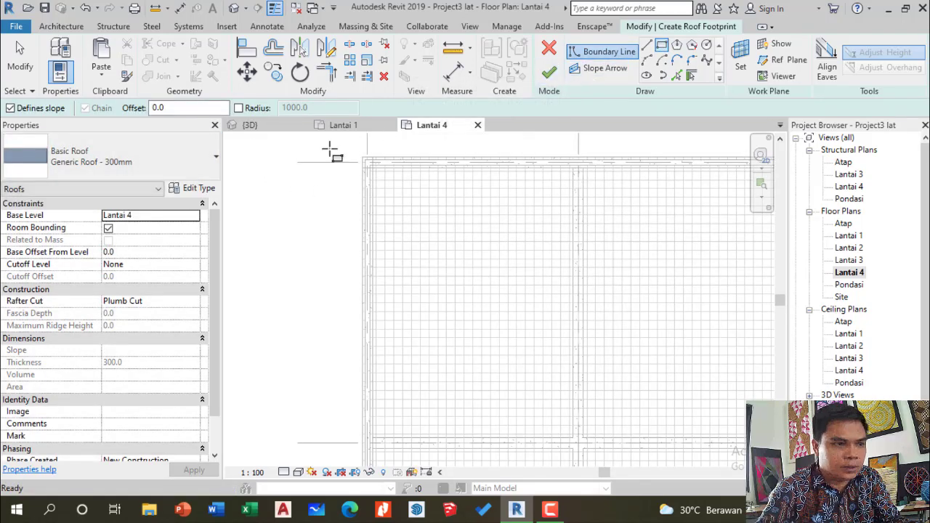
{"action": "scroll", "coordinate": [363, 152], "scroll_direction": "up", "scroll_amount": 3}
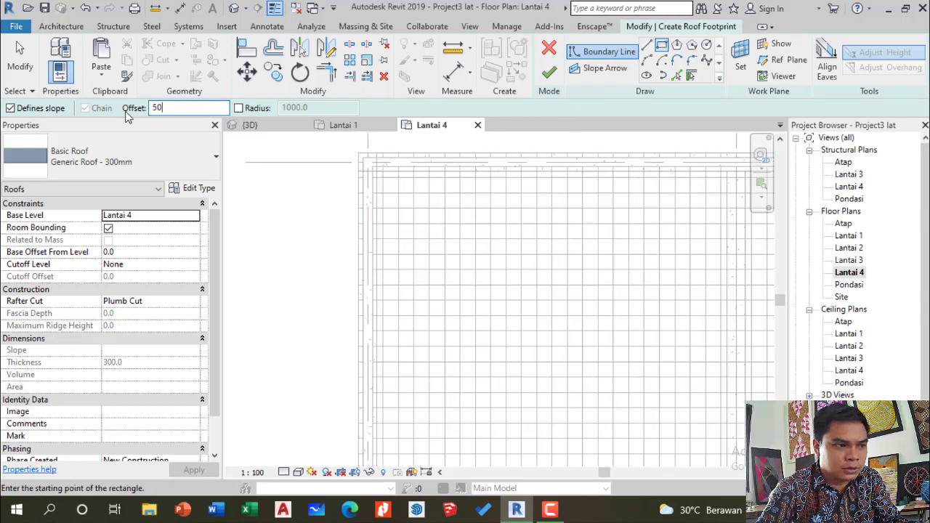
{"action": "left_click", "coordinate": [357, 151]}
{"action": "scroll", "coordinate": [446, 207], "scroll_direction": "down", "scroll_amount": 6}
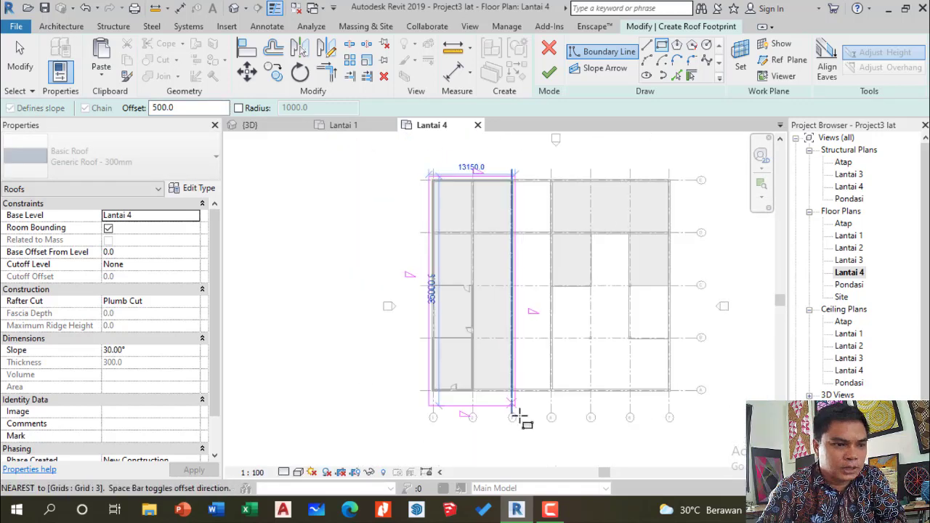
{"action": "scroll", "coordinate": [508, 407], "scroll_direction": "up", "scroll_amount": 3}
{"action": "scroll", "coordinate": [501, 356], "scroll_direction": "up", "scroll_amount": 4}
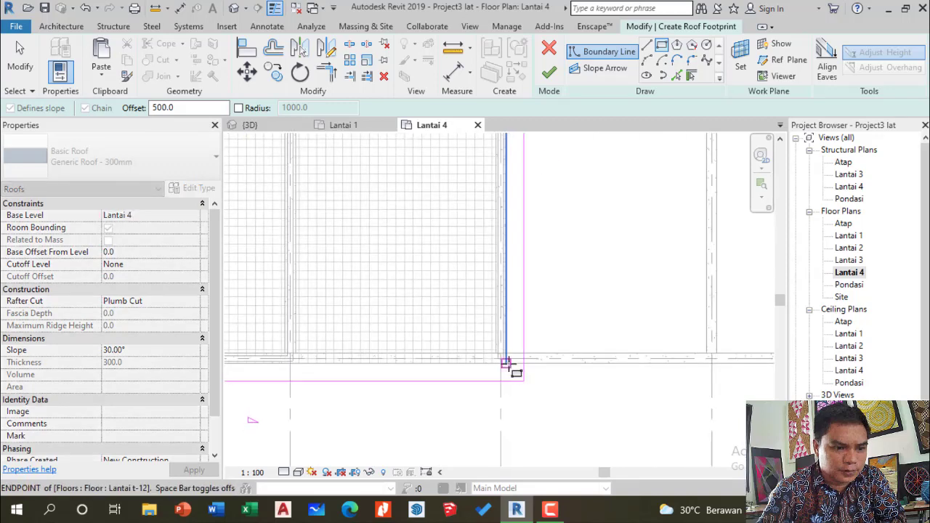
{"action": "left_click", "coordinate": [506, 363]}
{"action": "scroll", "coordinate": [625, 218], "scroll_direction": "down", "scroll_amount": 2}
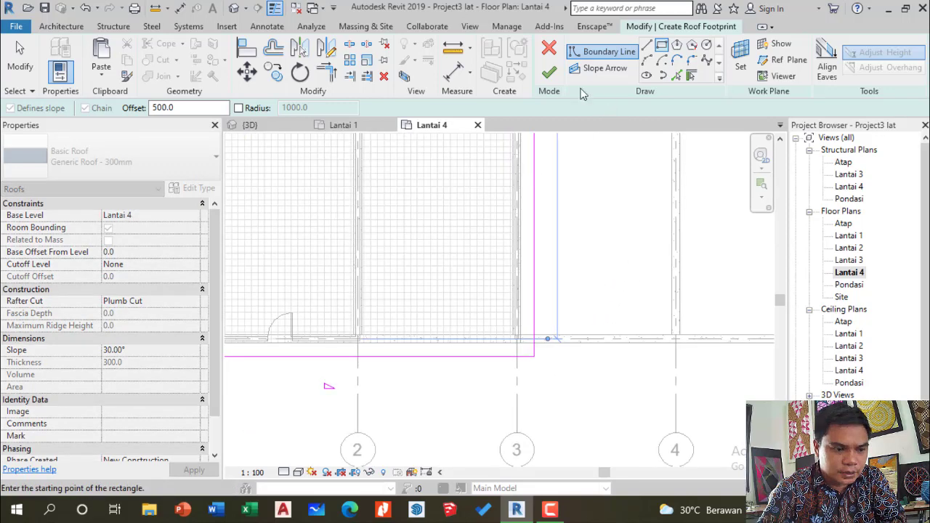
{"action": "left_click", "coordinate": [549, 73]}
{"action": "scroll", "coordinate": [492, 338], "scroll_direction": "down", "scroll_amount": 2}
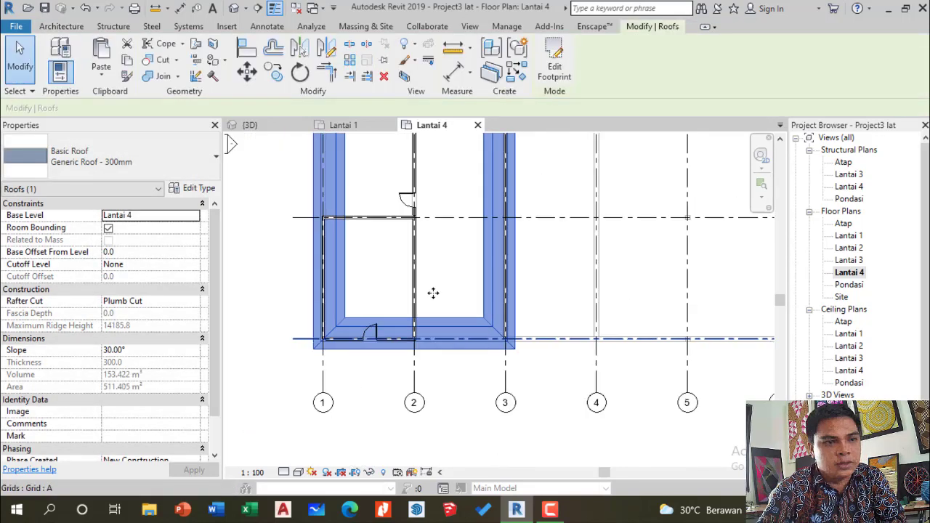
Examine the Lantai 4 roof against the walls and the Atap level in the 3D view
{"action": "left_click", "coordinate": [256, 127]}
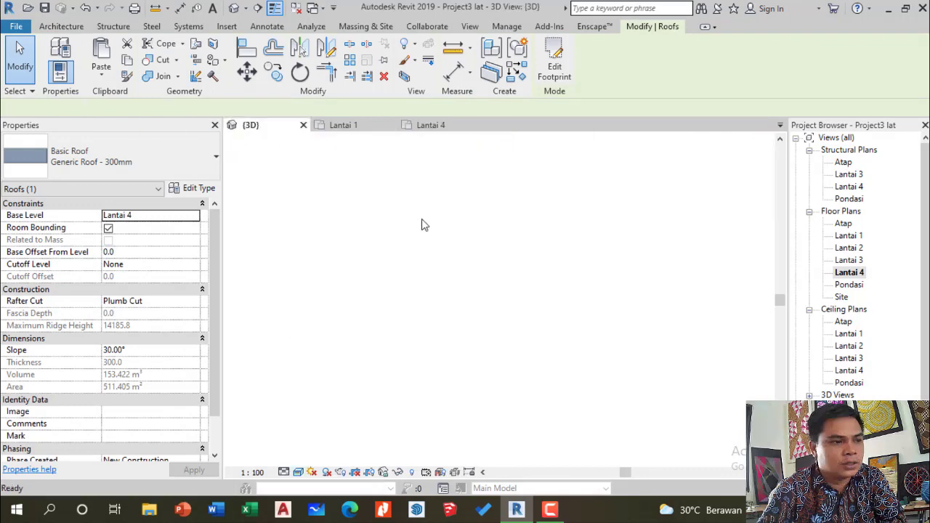
{"action": "scroll", "coordinate": [445, 350], "scroll_direction": "up", "scroll_amount": 5}
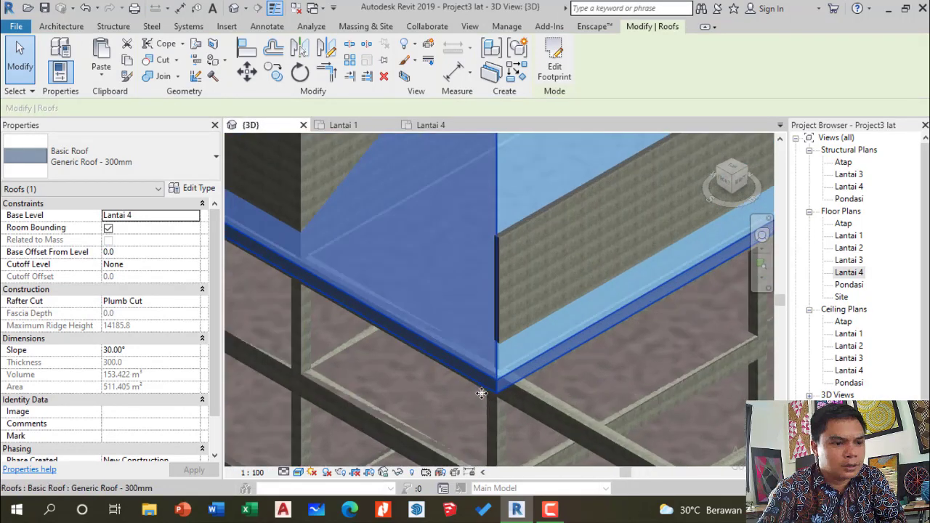
{"action": "scroll", "coordinate": [482, 393], "scroll_direction": "down", "scroll_amount": 4}
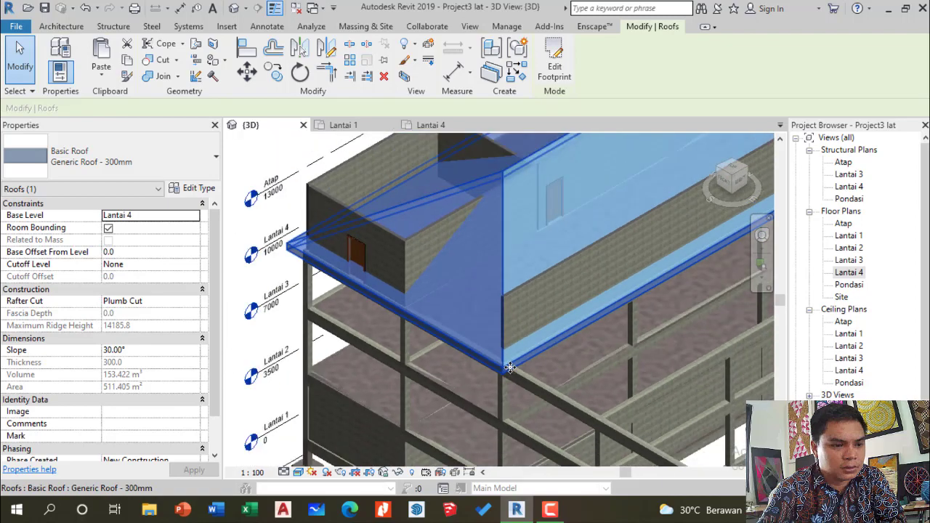
{"action": "scroll", "coordinate": [510, 368], "scroll_direction": "down", "scroll_amount": 4}
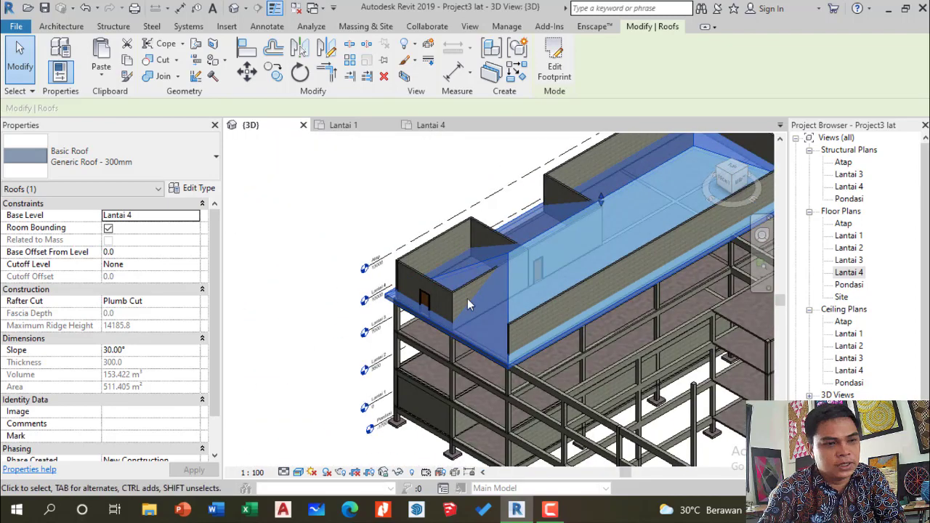
{"action": "scroll", "coordinate": [388, 268], "scroll_direction": "up", "scroll_amount": 1}
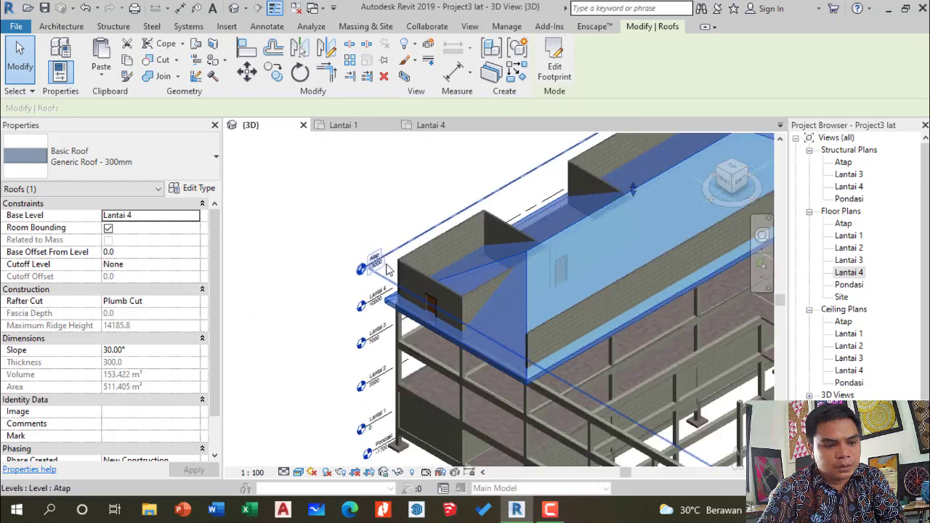
{"action": "scroll", "coordinate": [387, 269], "scroll_direction": "up", "scroll_amount": 2}
{"action": "scroll", "coordinate": [427, 274], "scroll_direction": "up", "scroll_amount": 3}
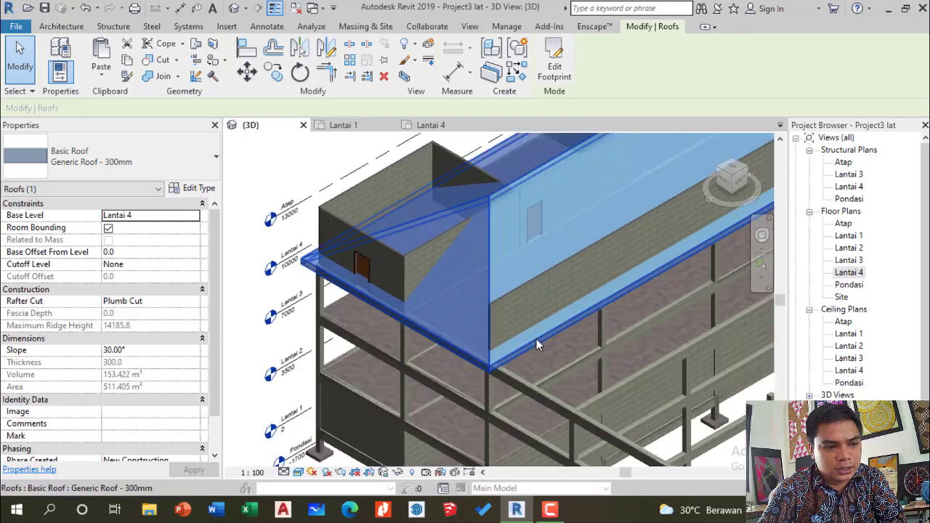
{"action": "scroll", "coordinate": [536, 345], "scroll_direction": "up", "scroll_amount": 1}
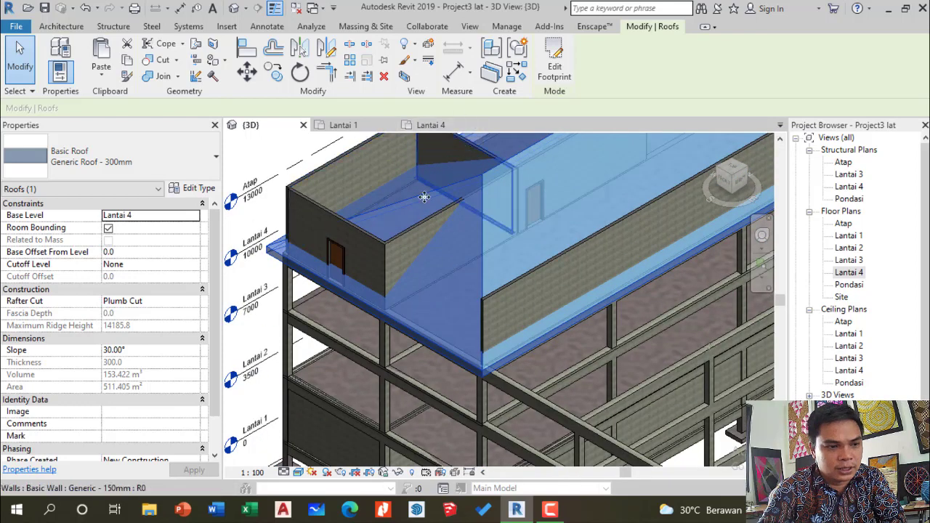
Return to the roof footprint sketch and discard the Lantai 4 roof
{"action": "double_click", "coordinate": [509, 313]}
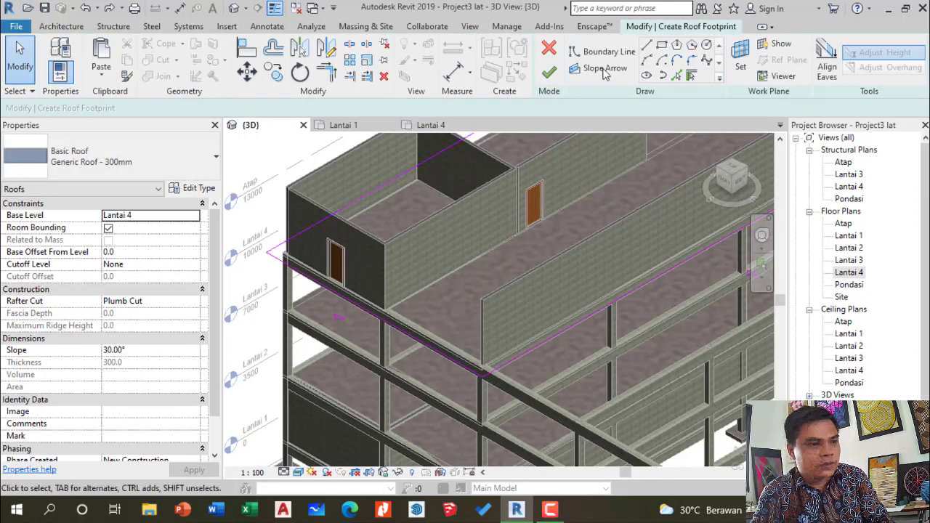
{"action": "left_click", "coordinate": [548, 48]}
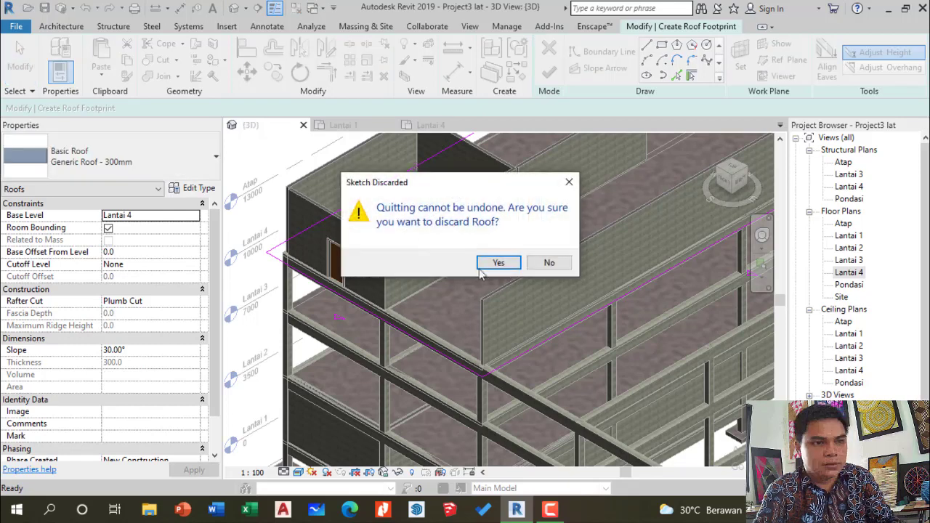
{"action": "left_click", "coordinate": [498, 263]}
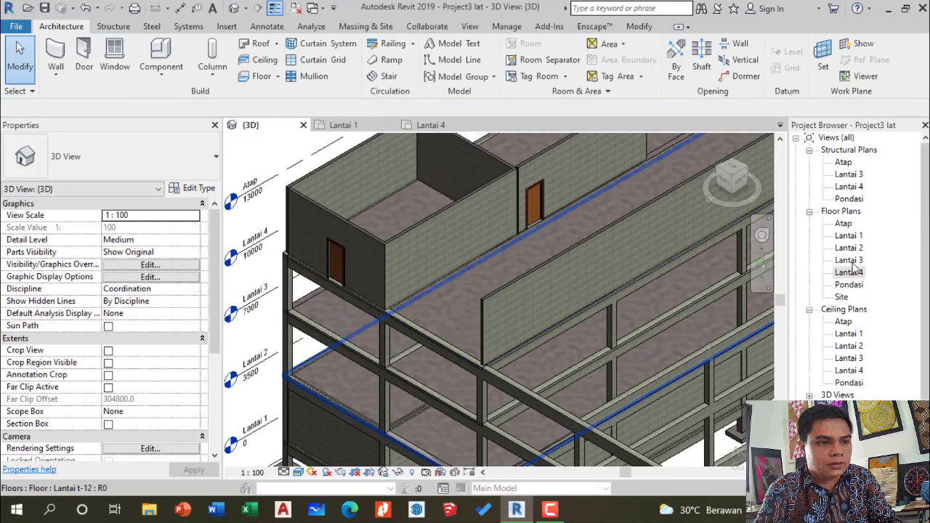
On the Atap floor plan, create a Generic Roof - 300mm by footprint with a rectangular boundary offset 1000 mm outside the block between grids 1 and 3
{"action": "double_click", "coordinate": [843, 223]}
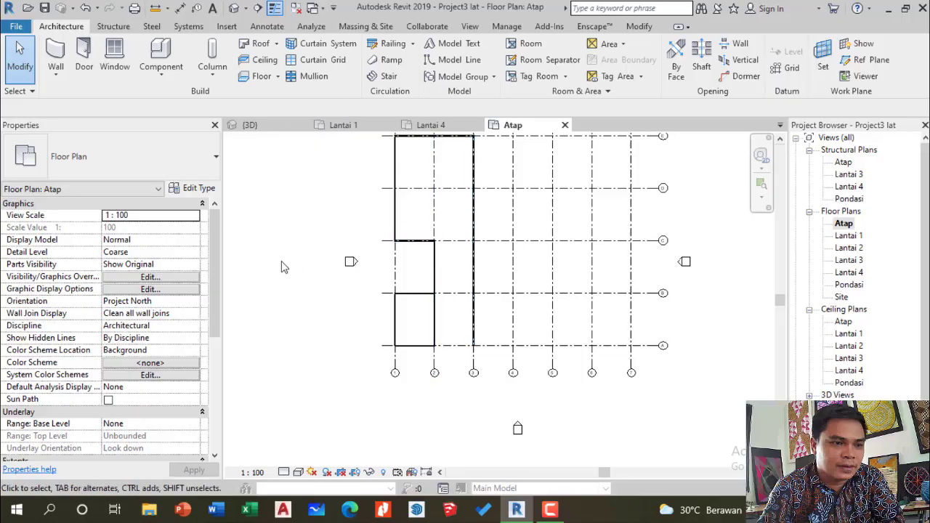
{"action": "scroll", "coordinate": [281, 262], "scroll_direction": "down", "scroll_amount": 2}
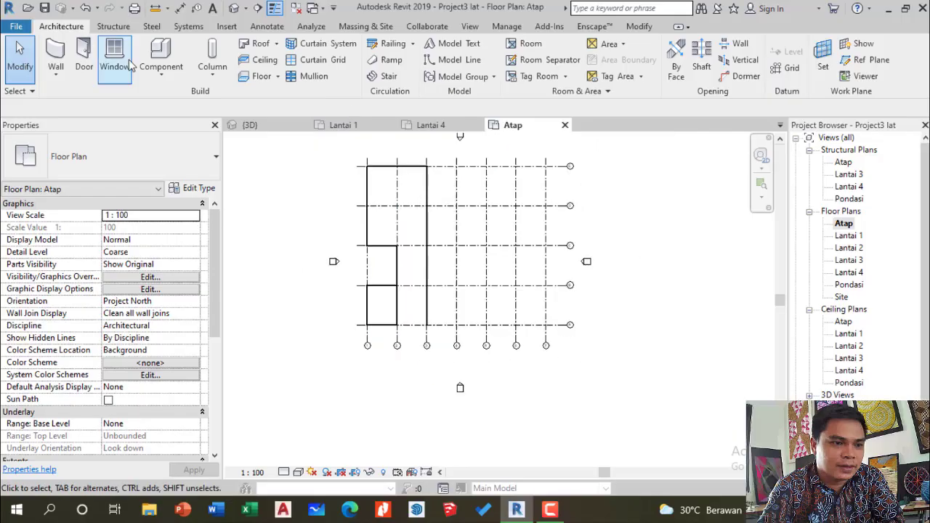
{"action": "left_click", "coordinate": [260, 43]}
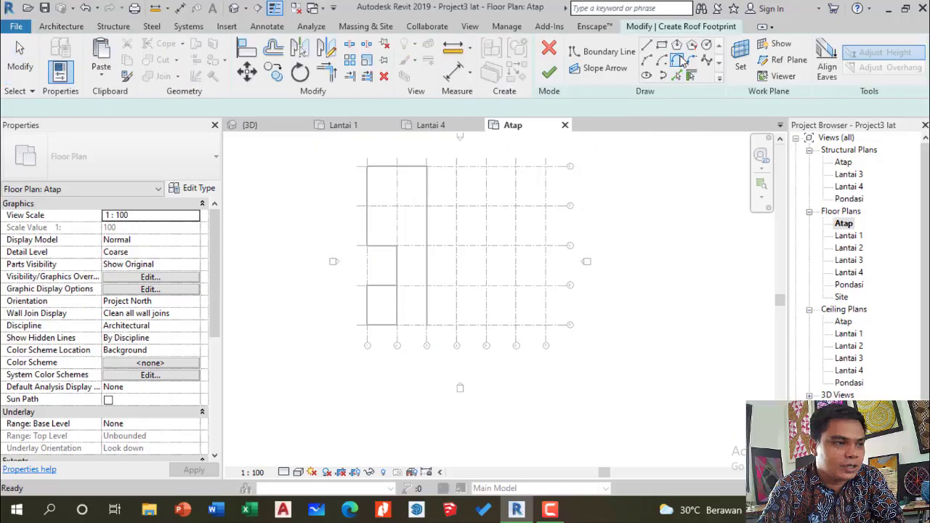
{"action": "scroll", "coordinate": [366, 165], "scroll_direction": "up", "scroll_amount": 4}
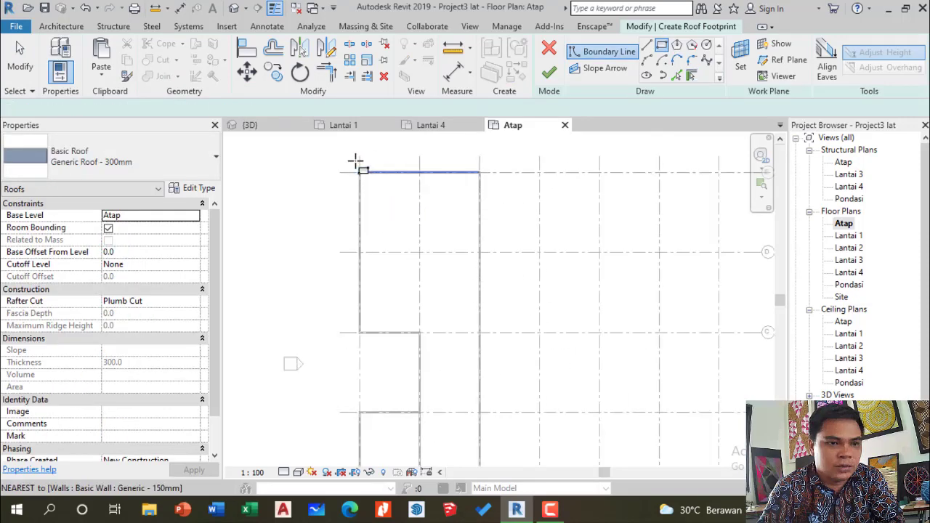
{"action": "left_click", "coordinate": [374, 201]}
{"action": "scroll", "coordinate": [318, 170], "scroll_direction": "down", "scroll_amount": 3}
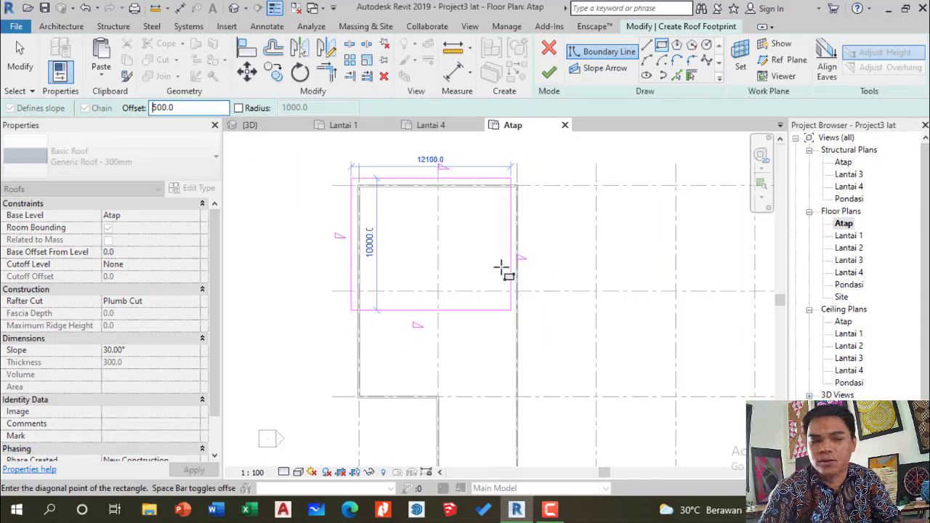
{"action": "scroll", "coordinate": [500, 267], "scroll_direction": "down", "scroll_amount": 3}
{"action": "scroll", "coordinate": [508, 381], "scroll_direction": "up", "scroll_amount": 2}
{"action": "scroll", "coordinate": [386, 175], "scroll_direction": "down", "scroll_amount": 2}
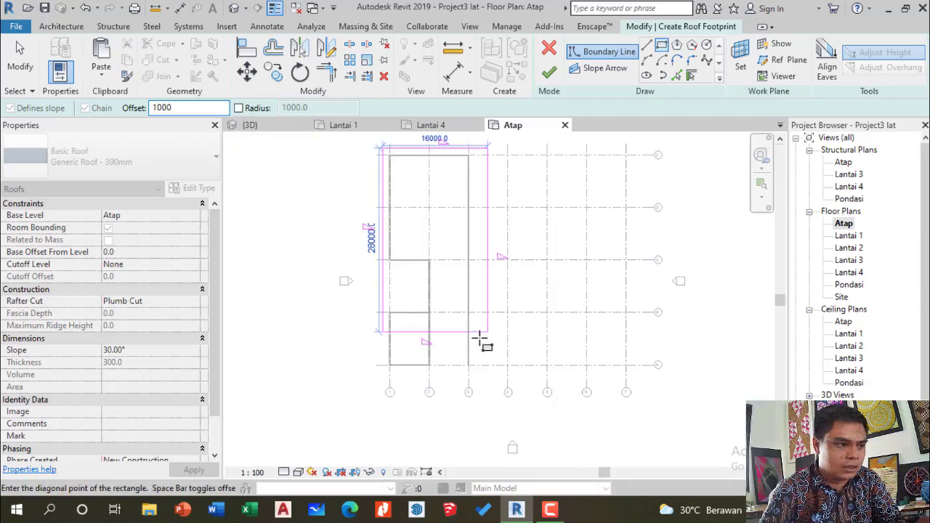
{"action": "scroll", "coordinate": [482, 338], "scroll_direction": "up", "scroll_amount": 5}
{"action": "scroll", "coordinate": [466, 379], "scroll_direction": "up", "scroll_amount": 3}
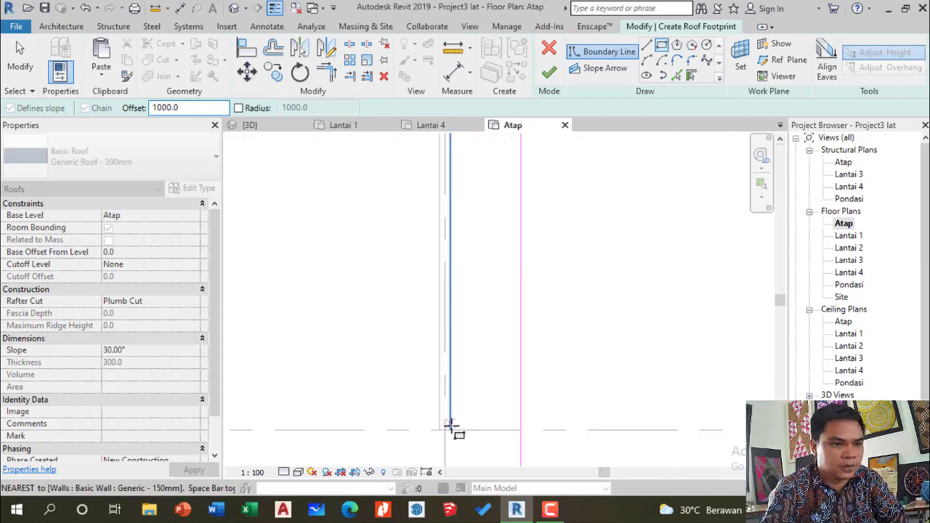
{"action": "left_click", "coordinate": [448, 429]}
{"action": "scroll", "coordinate": [522, 232], "scroll_direction": "down", "scroll_amount": 5}
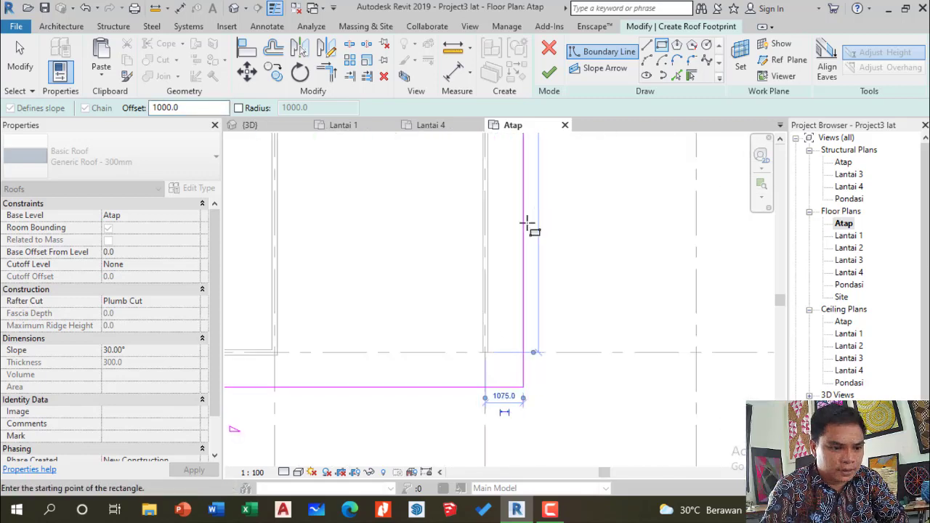
{"action": "scroll", "coordinate": [461, 314], "scroll_direction": "down", "scroll_amount": 1}
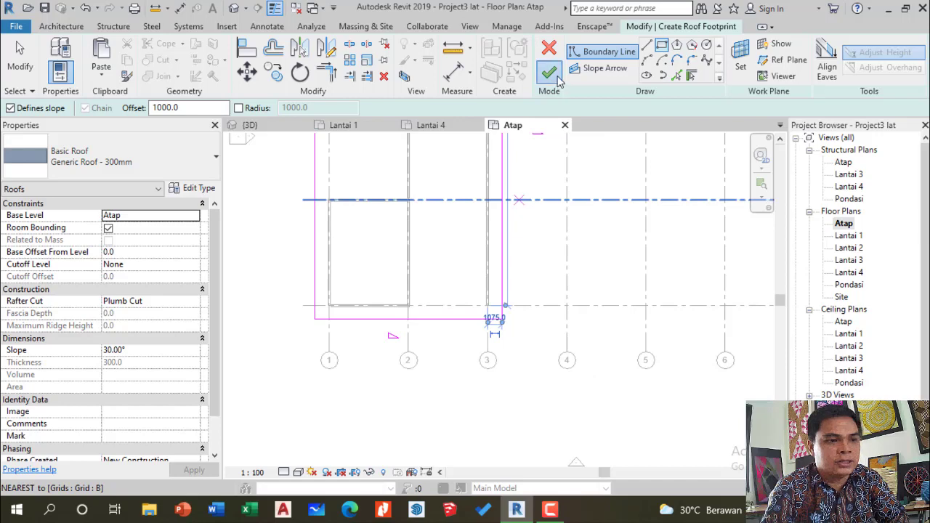
{"action": "left_click", "coordinate": [556, 79]}
{"action": "scroll", "coordinate": [444, 175], "scroll_direction": "down", "scroll_amount": 1}
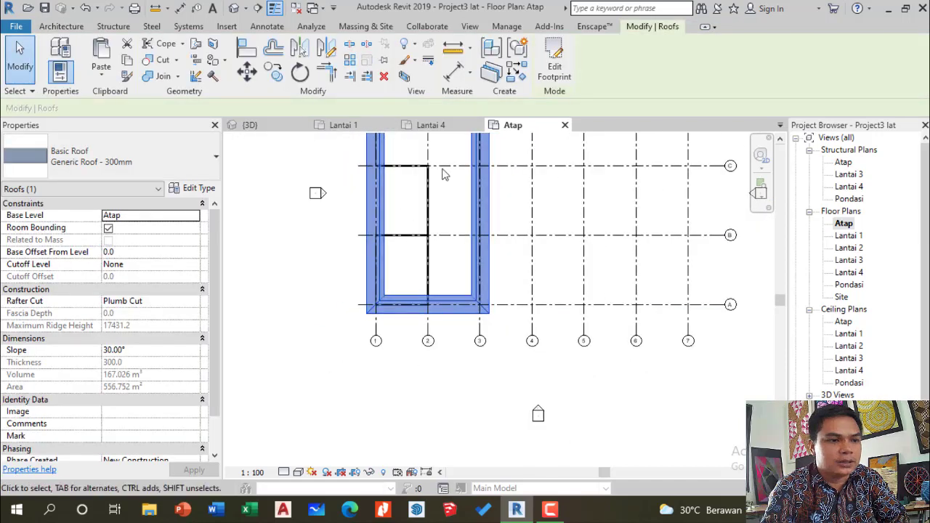
Examine the new roof's shape and overhang above the Lantai 4 walls in the 3D view
{"action": "left_click", "coordinate": [248, 125]}
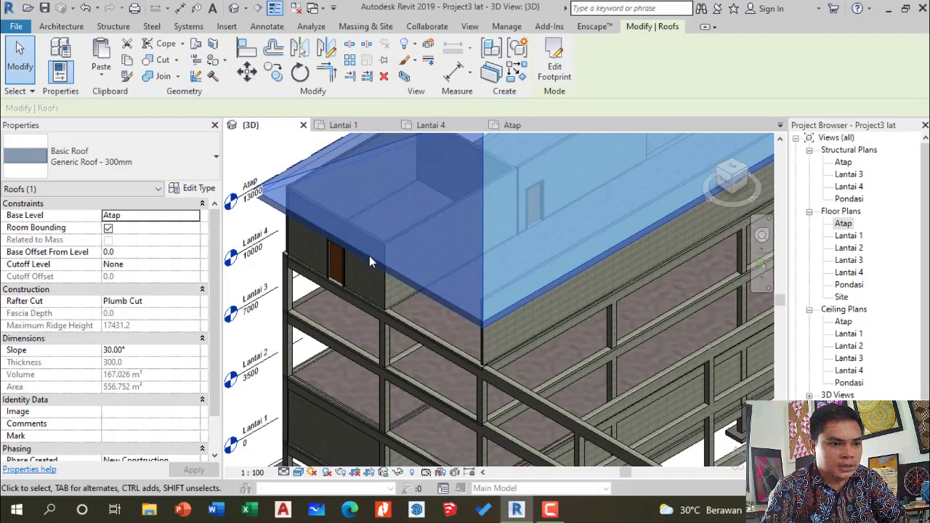
{"action": "scroll", "coordinate": [369, 256], "scroll_direction": "down", "scroll_amount": 4}
{"action": "left_click", "coordinate": [334, 201]}
{"action": "scroll", "coordinate": [386, 267], "scroll_direction": "up", "scroll_amount": 3}
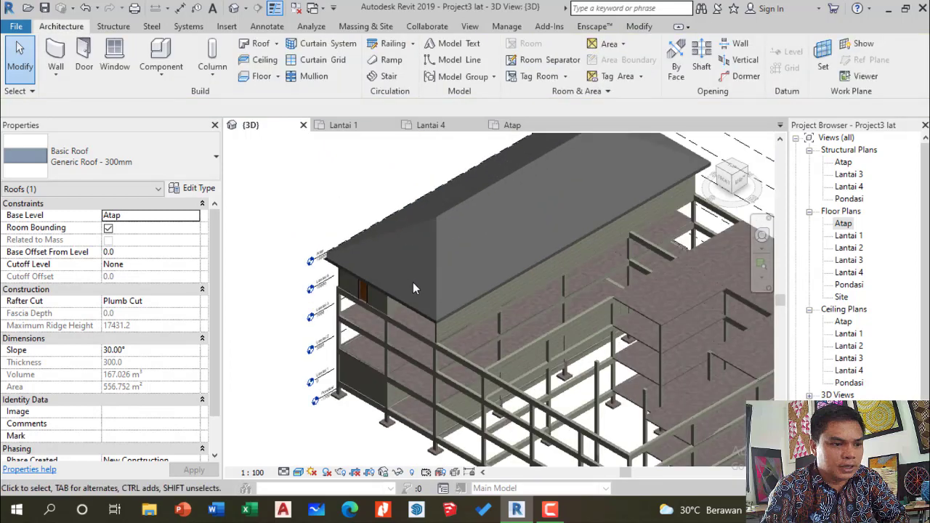
{"action": "scroll", "coordinate": [413, 288], "scroll_direction": "up", "scroll_amount": 2}
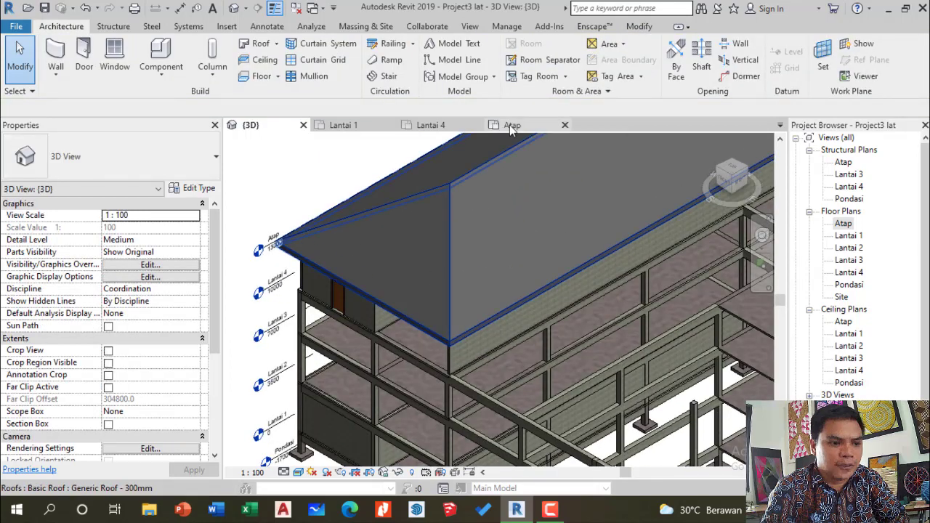
{"action": "left_click", "coordinate": [512, 126]}
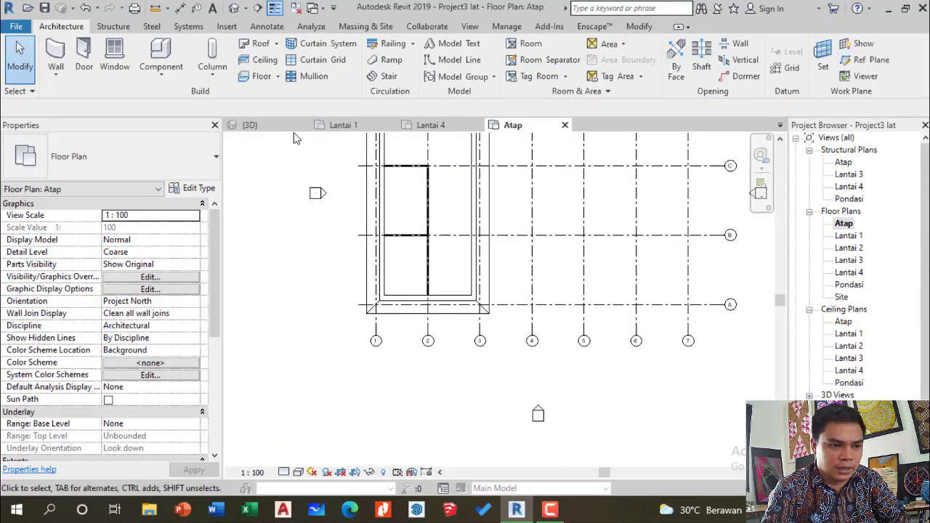
{"action": "left_click", "coordinate": [250, 124]}
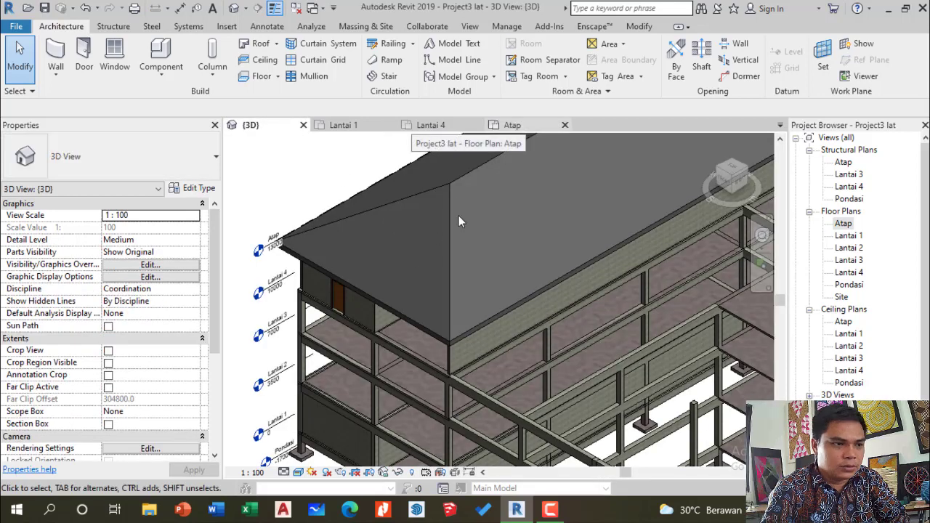
{"action": "scroll", "coordinate": [427, 302], "scroll_direction": "down", "scroll_amount": 4}
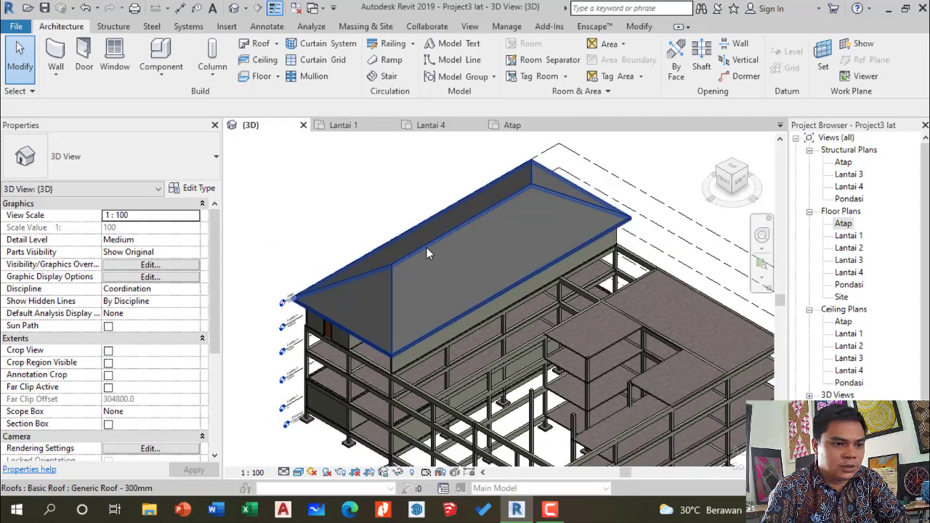
{"action": "scroll", "coordinate": [404, 276], "scroll_direction": "up", "scroll_amount": 3}
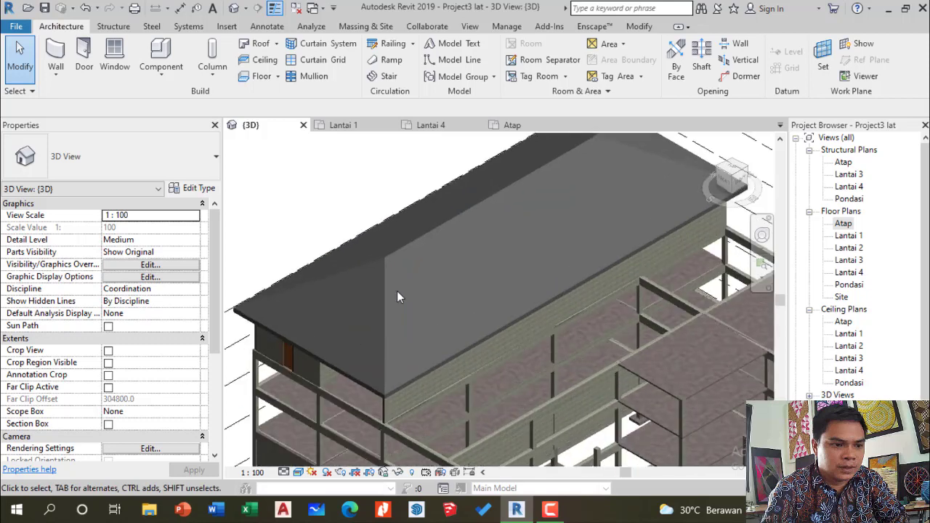
Open the roof's footprint sketch for editing on the Atap floor plan
{"action": "left_click", "coordinate": [501, 125]}
{"action": "scroll", "coordinate": [418, 277], "scroll_direction": "down", "scroll_amount": 1}
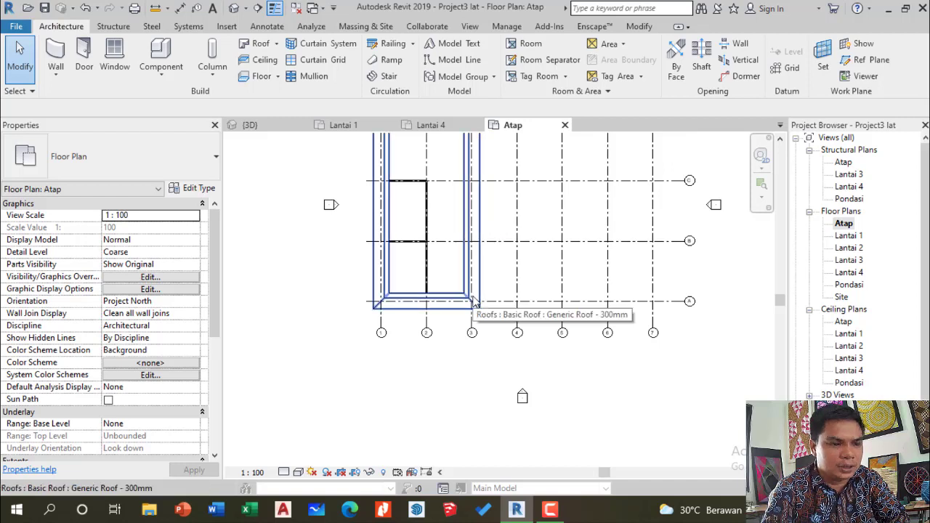
{"action": "scroll", "coordinate": [473, 303], "scroll_direction": "down", "scroll_amount": 2}
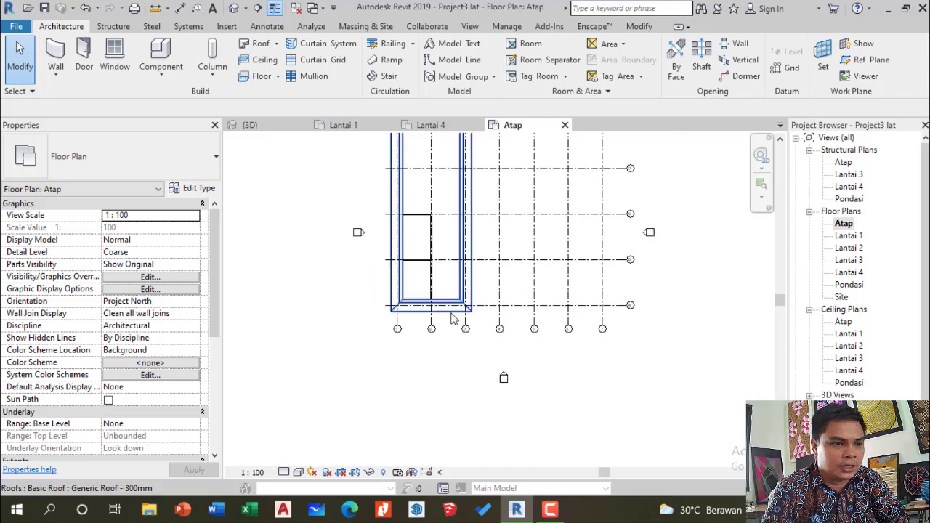
{"action": "scroll", "coordinate": [452, 319], "scroll_direction": "down", "scroll_amount": 1}
{"action": "left_click", "coordinate": [456, 318]}
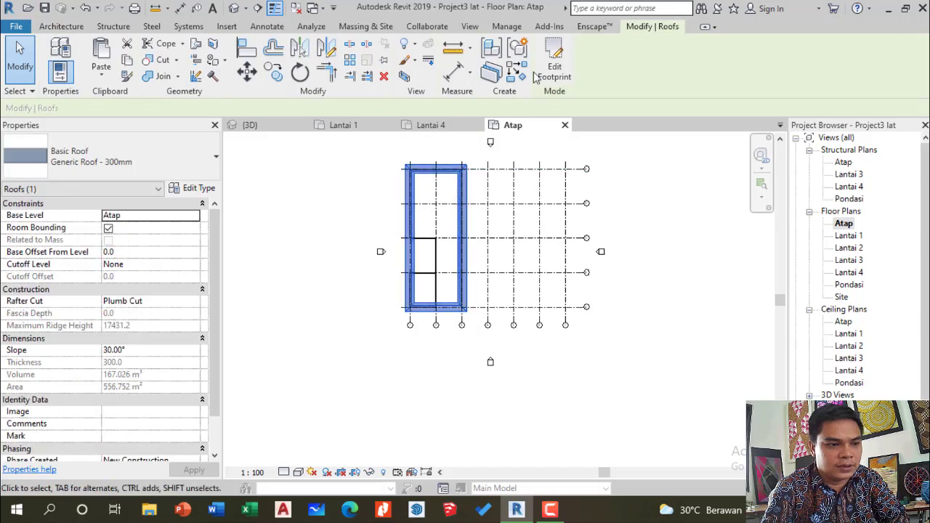
{"action": "left_click", "coordinate": [559, 66]}
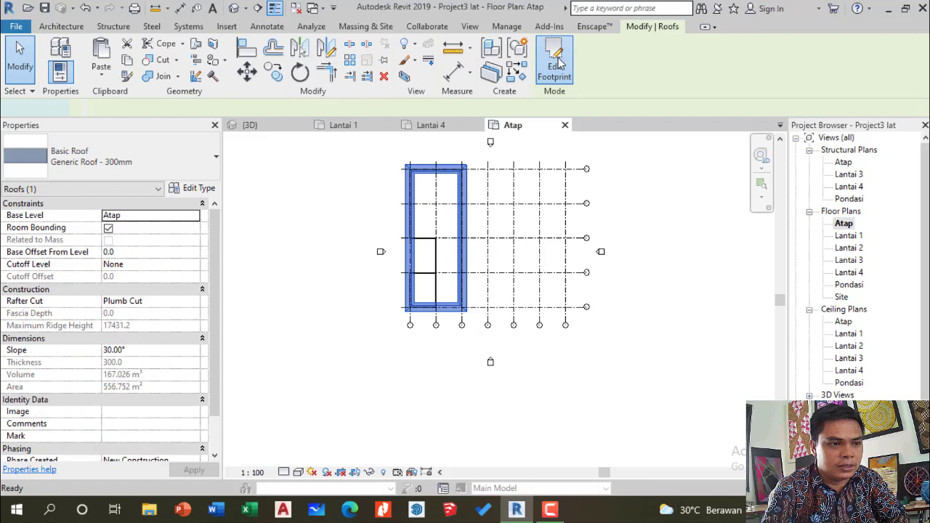
{"action": "scroll", "coordinate": [480, 233], "scroll_direction": "up", "scroll_amount": 3}
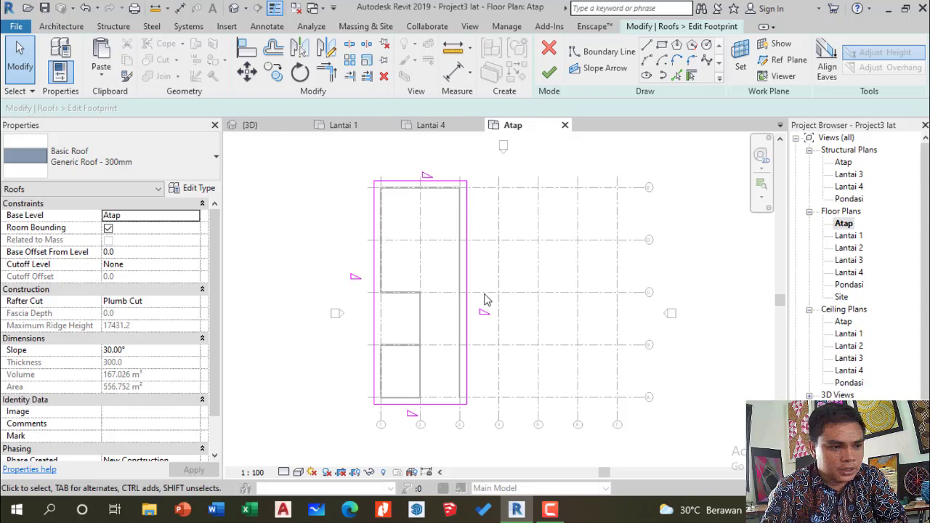
Remove the slope definition from the two long boundary lines beside grids 1 and 3, and finish the roof footprint
{"action": "left_click", "coordinate": [446, 184]}
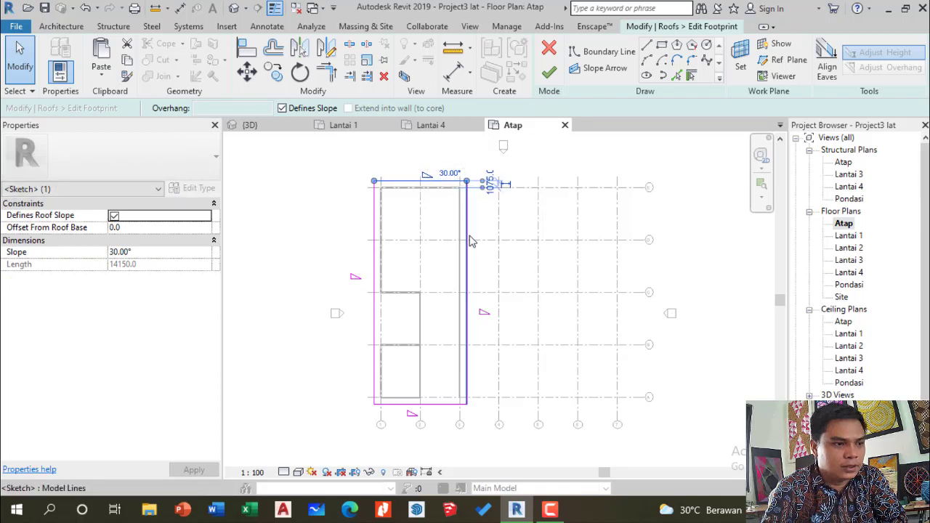
{"action": "left_click", "coordinate": [345, 205]}
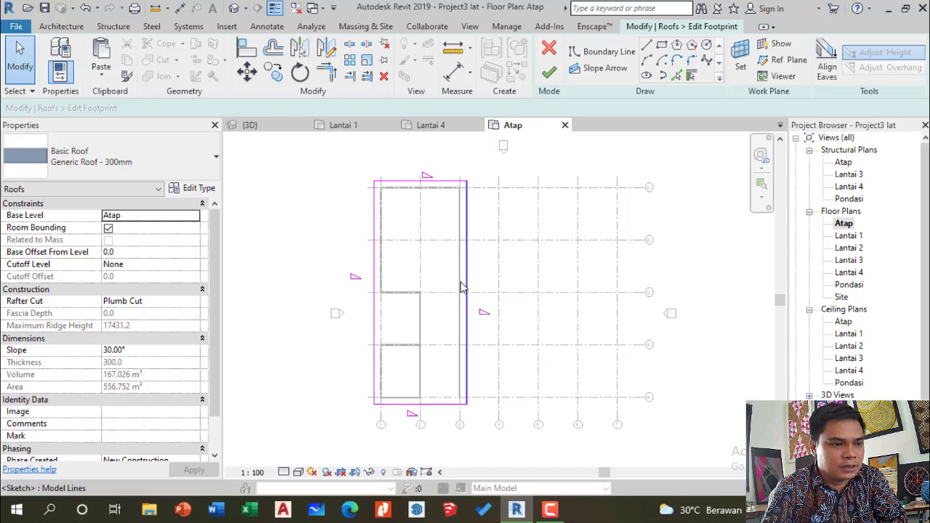
{"action": "left_click", "coordinate": [375, 276]}
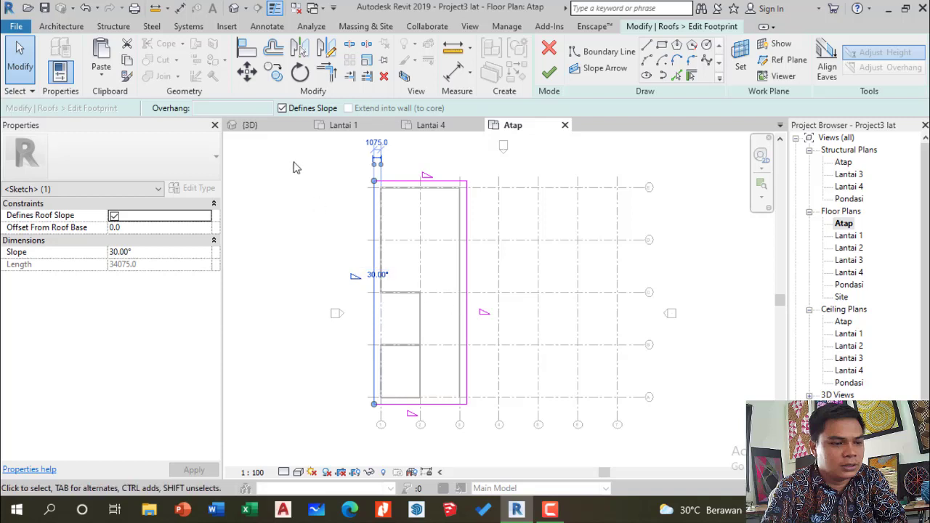
{"action": "left_click", "coordinate": [283, 109]}
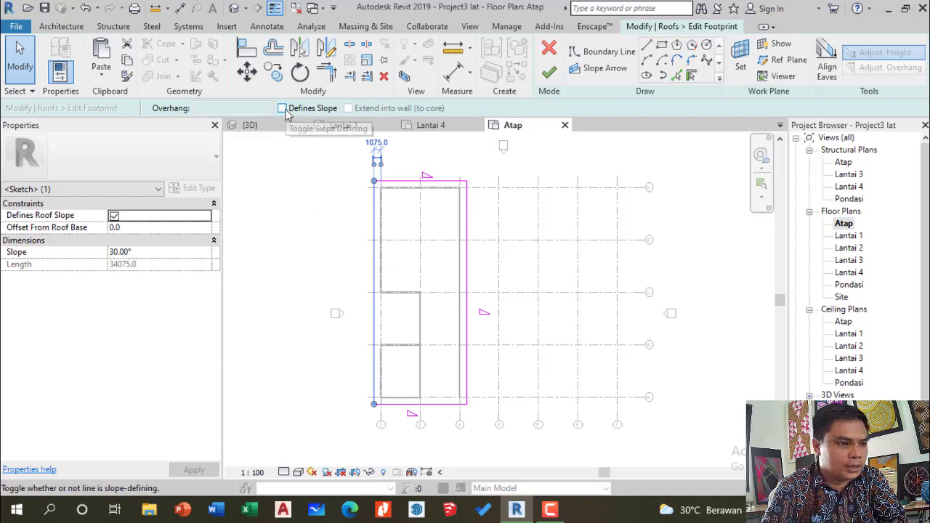
{"action": "left_click", "coordinate": [467, 314]}
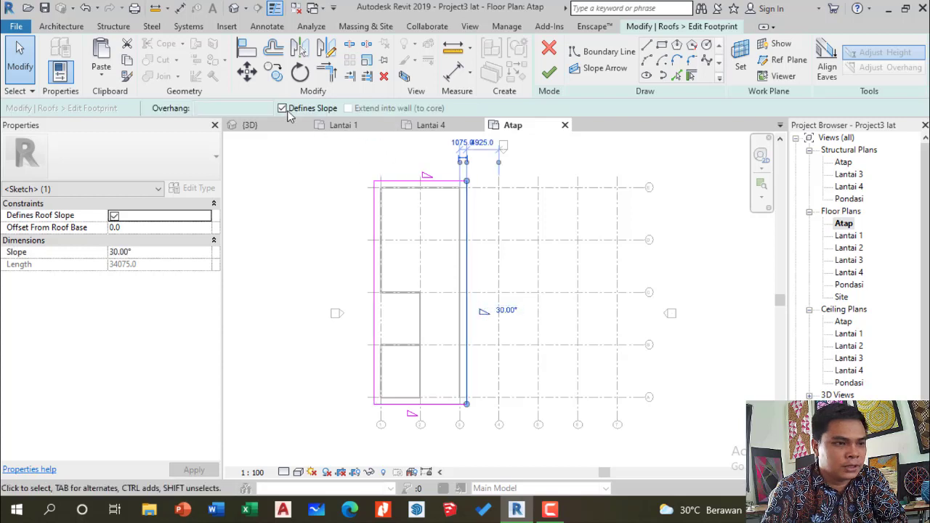
{"action": "left_click", "coordinate": [547, 75]}
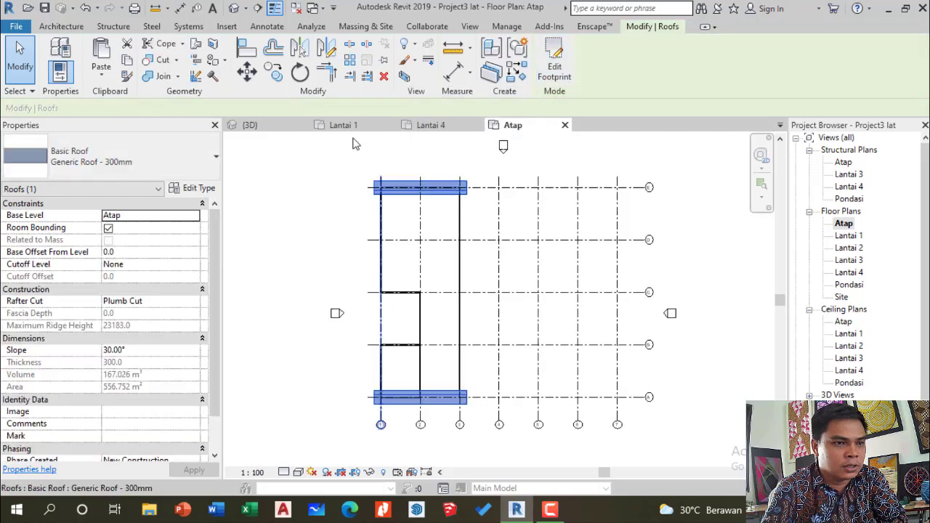
In the 3D view, attach the top of the long Lantai 4 wall along grid 3 to the gable roof
{"action": "left_click", "coordinate": [247, 125]}
{"action": "scroll", "coordinate": [441, 308], "scroll_direction": "down", "scroll_amount": 2}
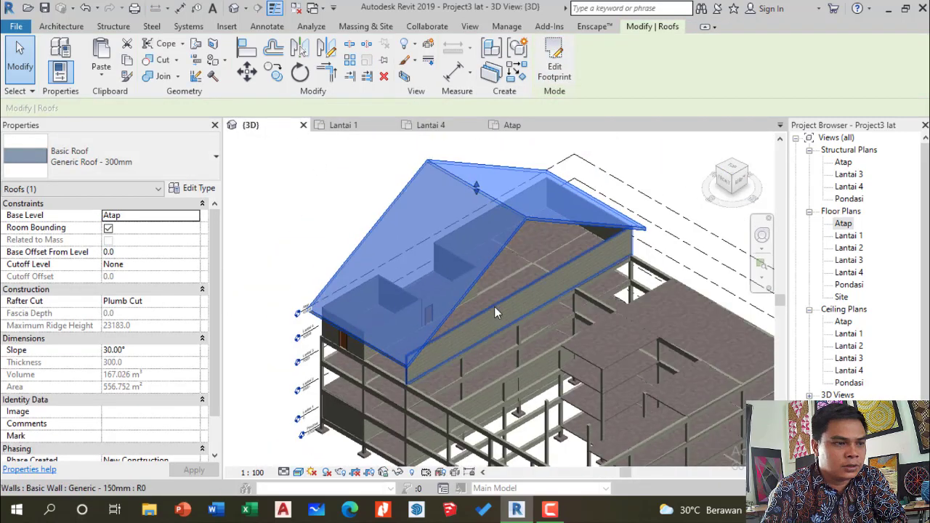
{"action": "left_click", "coordinate": [335, 207]}
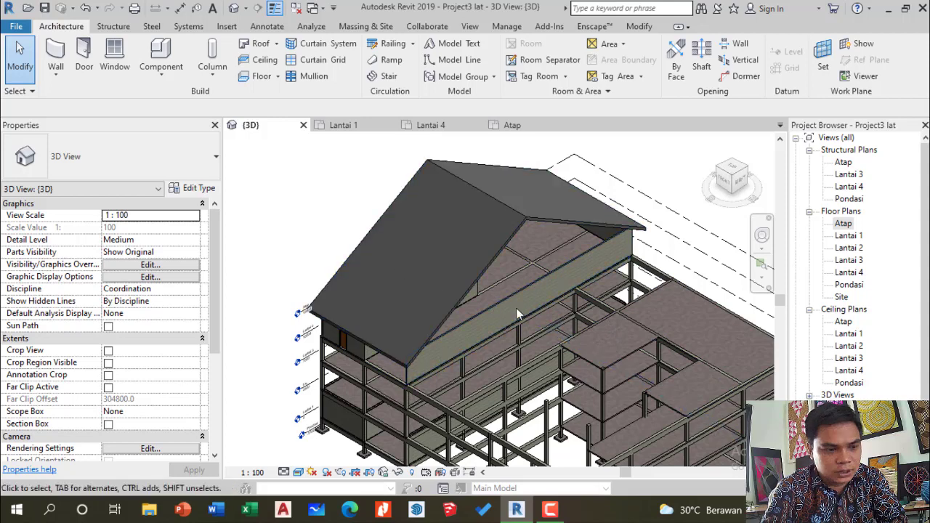
{"action": "scroll", "coordinate": [492, 313], "scroll_direction": "up", "scroll_amount": 1}
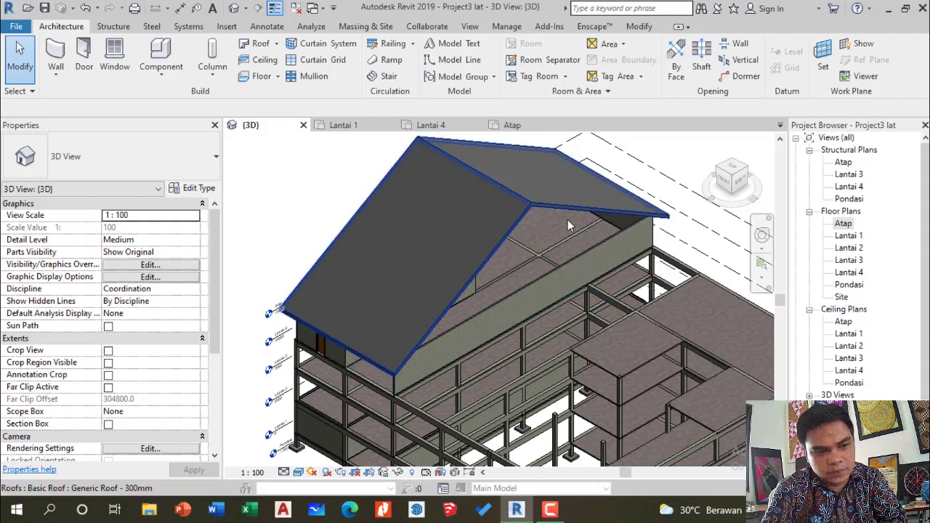
{"action": "left_click", "coordinate": [515, 299]}
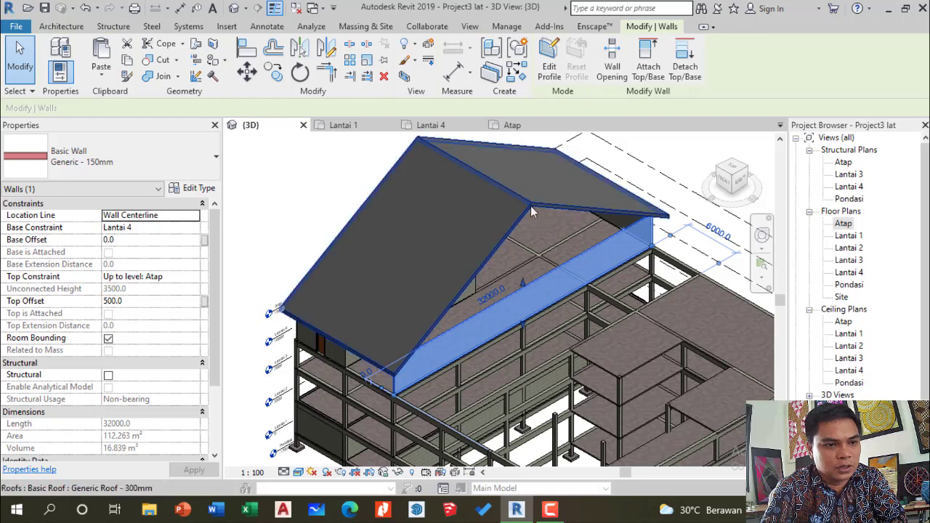
{"action": "left_click", "coordinate": [647, 61]}
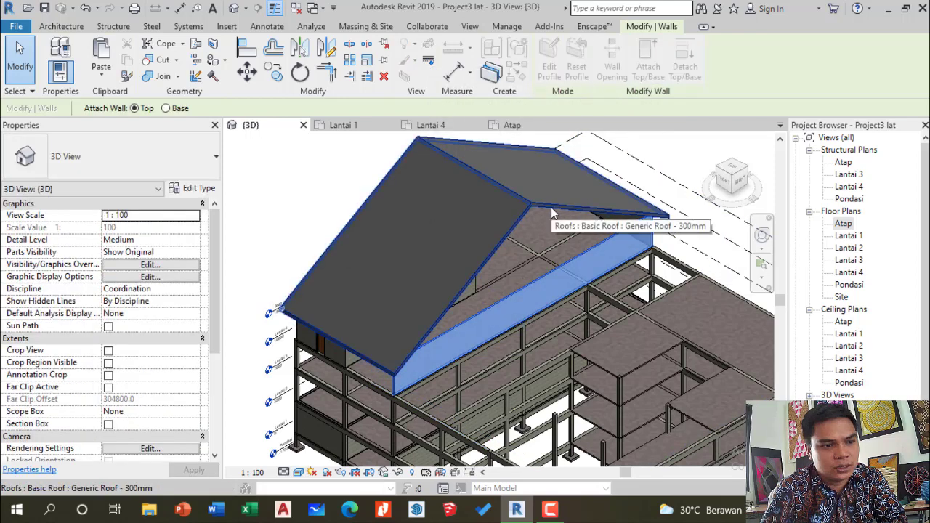
{"action": "left_click", "coordinate": [550, 207]}
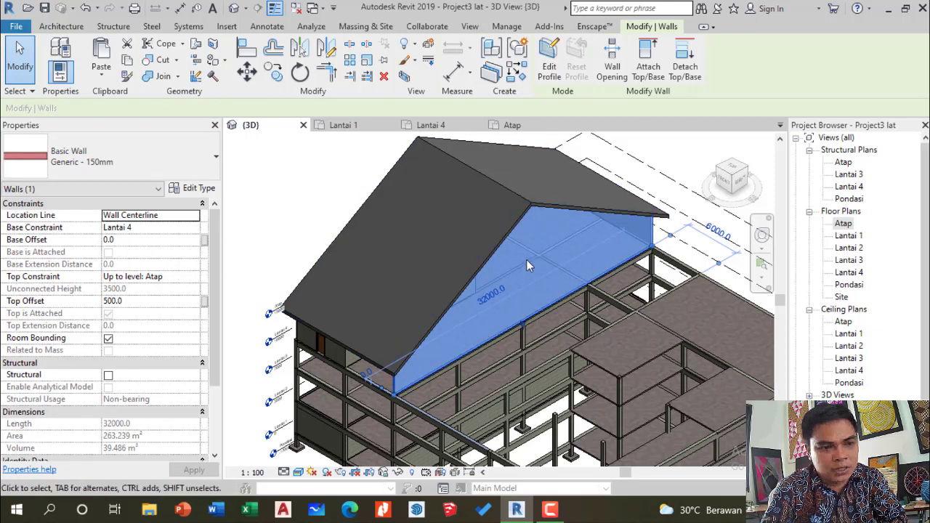
{"action": "left_click", "coordinate": [351, 175]}
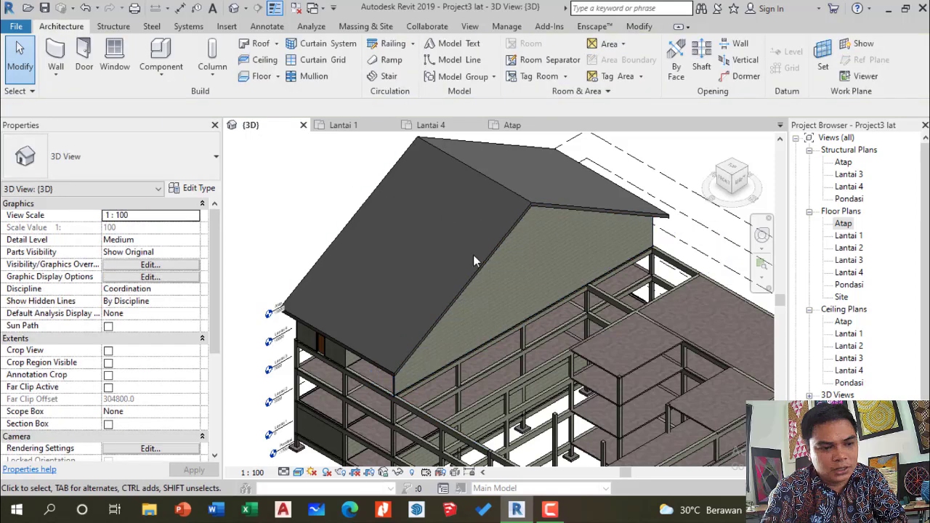
Attach the top of the longer Lantai 4 wall on the open grid 1 side to the gable roof
{"action": "left_click", "coordinate": [723, 170]}
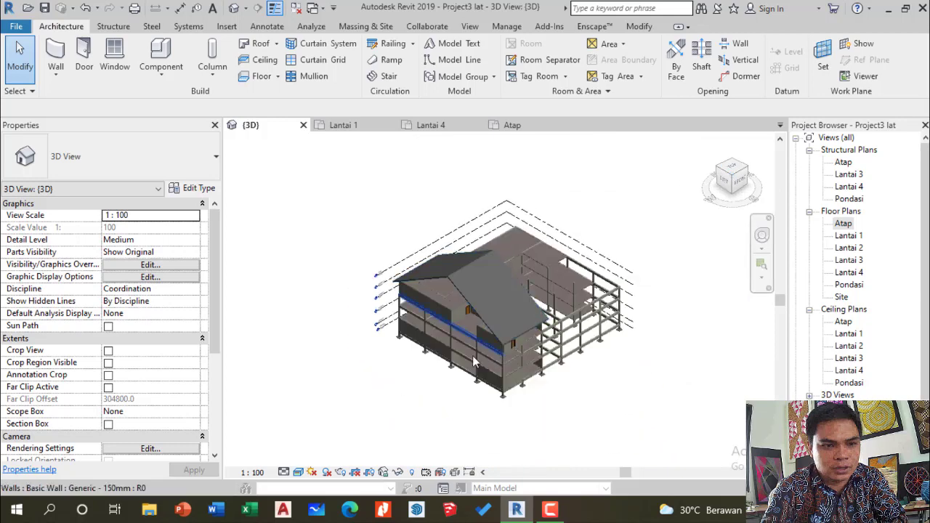
{"action": "scroll", "coordinate": [472, 355], "scroll_direction": "up", "scroll_amount": 5}
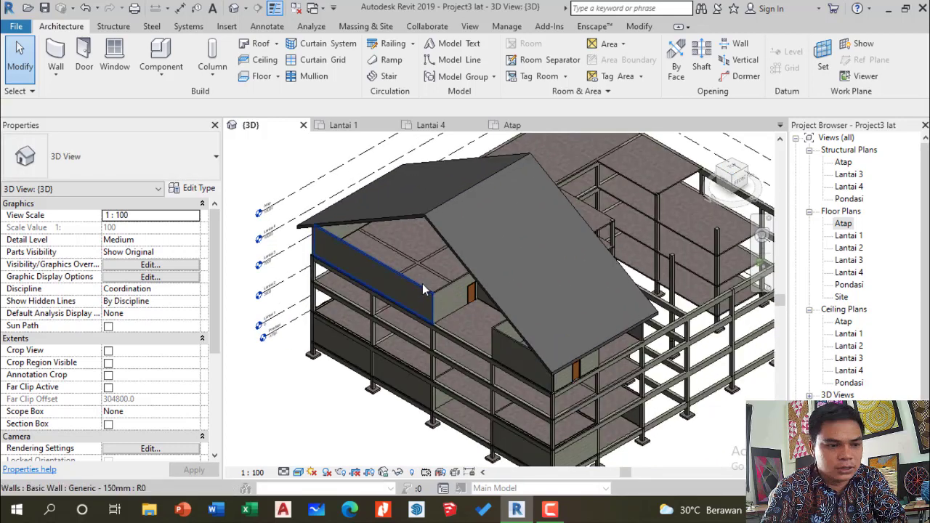
{"action": "left_click", "coordinate": [423, 287]}
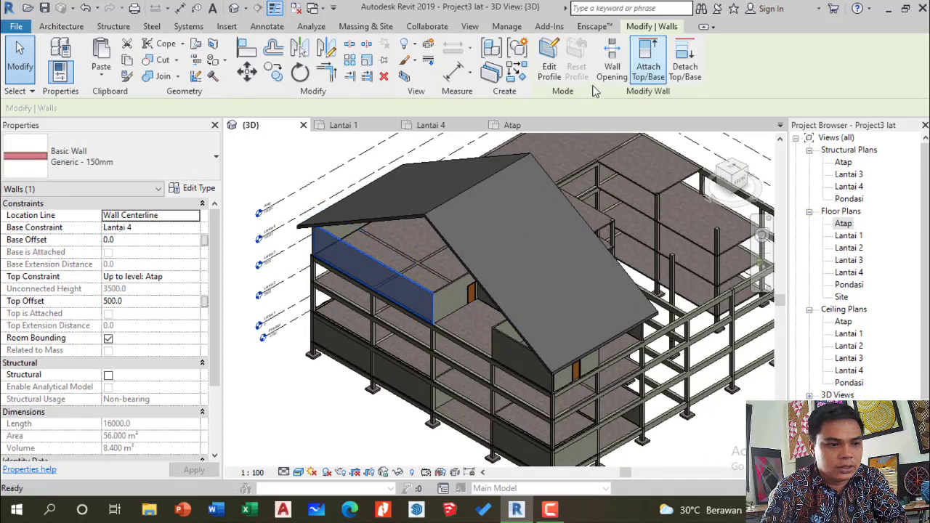
{"action": "left_click", "coordinate": [406, 215]}
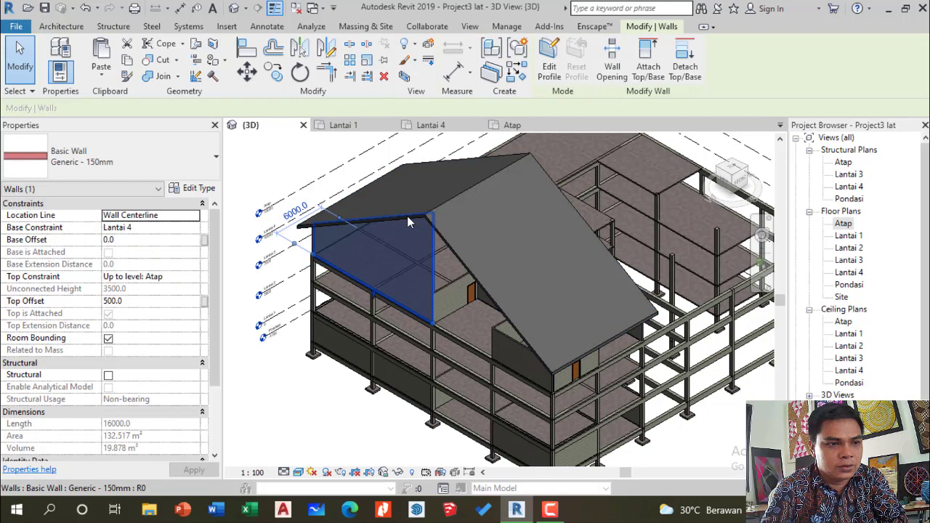
Attach the top of the short Lantai 4 wall at the corner of the grid 1 side to the gable roof
{"action": "left_click", "coordinate": [506, 337]}
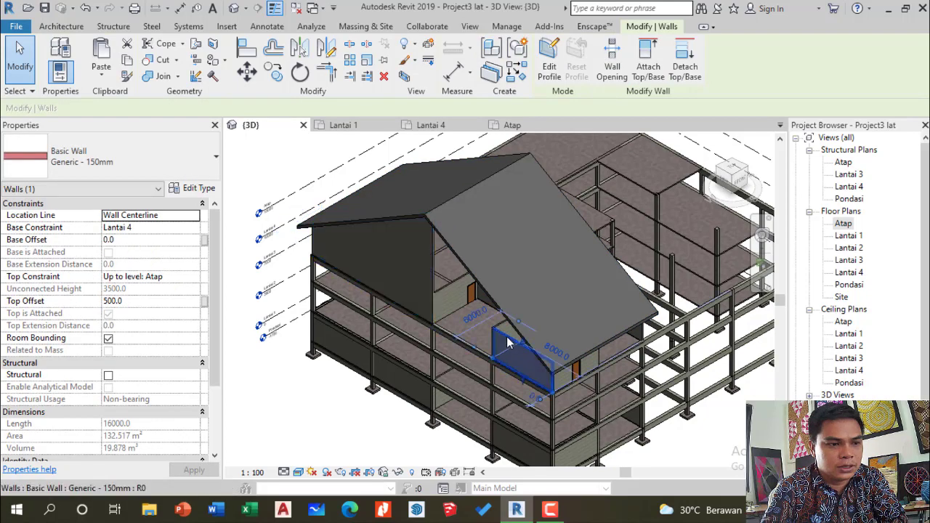
{"action": "left_click", "coordinate": [648, 65]}
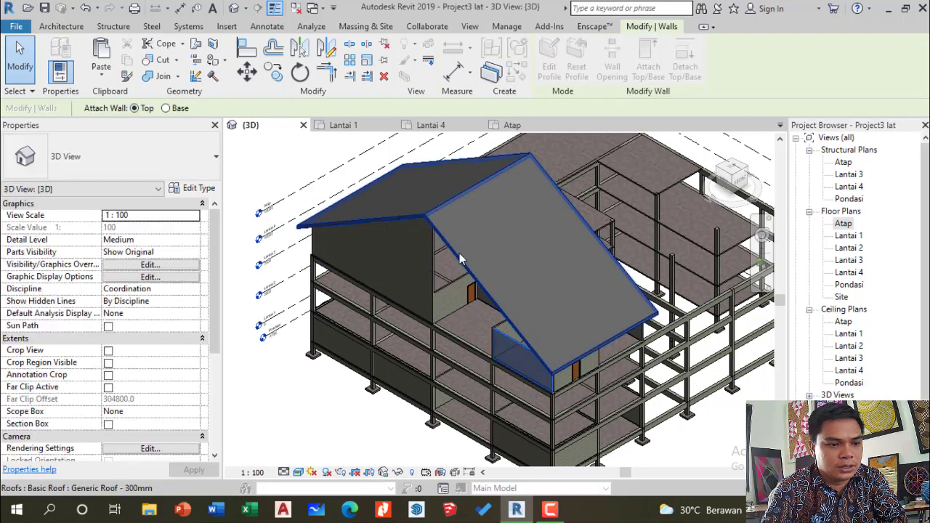
{"action": "left_click", "coordinate": [459, 253]}
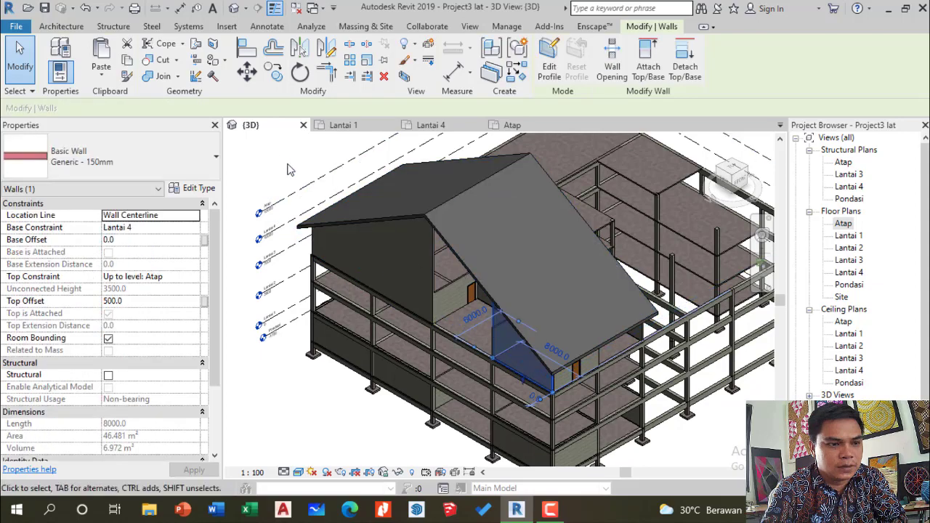
{"action": "key", "text": "Escape"}
Examine the gable roof and its attached walls in the 3D view and on the Atap floor plan
{"action": "scroll", "coordinate": [448, 202], "scroll_direction": "down", "scroll_amount": 3}
{"action": "scroll", "coordinate": [468, 285], "scroll_direction": "up", "scroll_amount": 3}
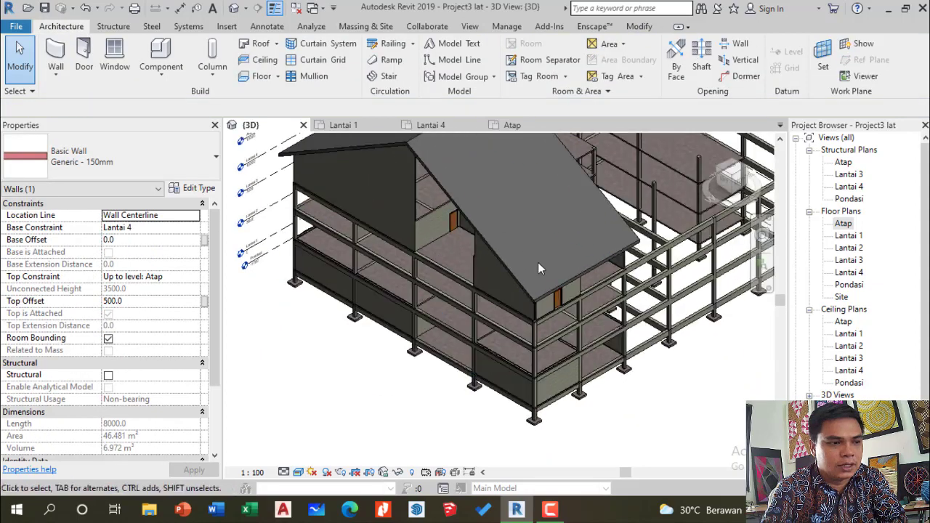
{"action": "scroll", "coordinate": [537, 263], "scroll_direction": "down", "scroll_amount": 3}
{"action": "scroll", "coordinate": [457, 218], "scroll_direction": "up", "scroll_amount": 4}
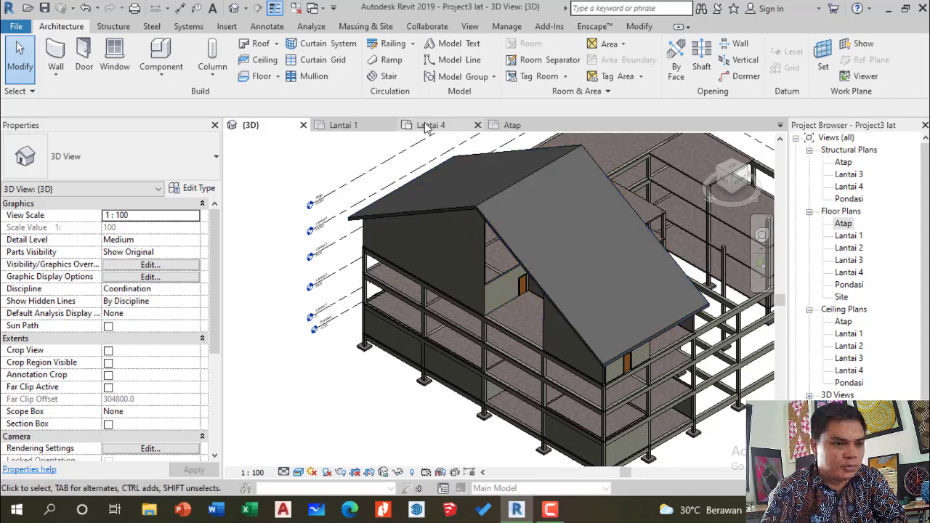
{"action": "left_click", "coordinate": [524, 126]}
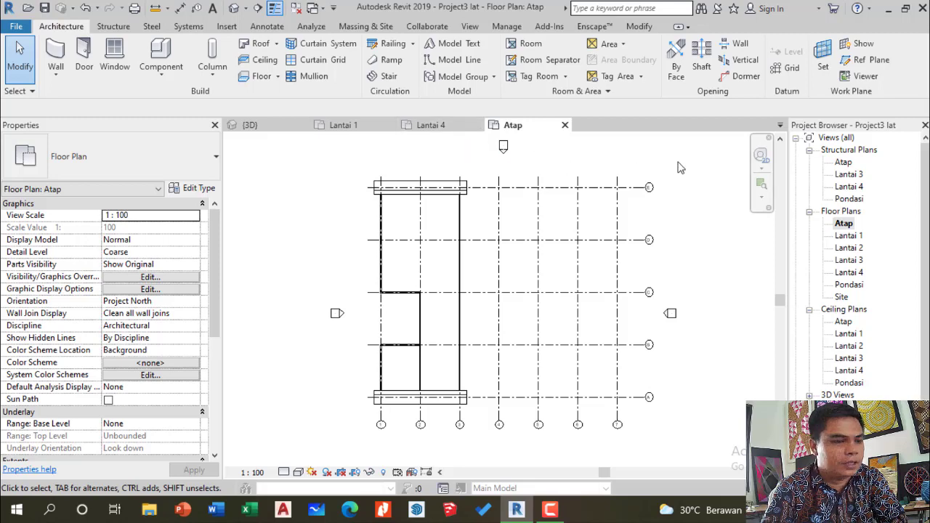
{"action": "left_click", "coordinate": [247, 125]}
{"action": "scroll", "coordinate": [271, 218], "scroll_direction": "down", "scroll_amount": 4}
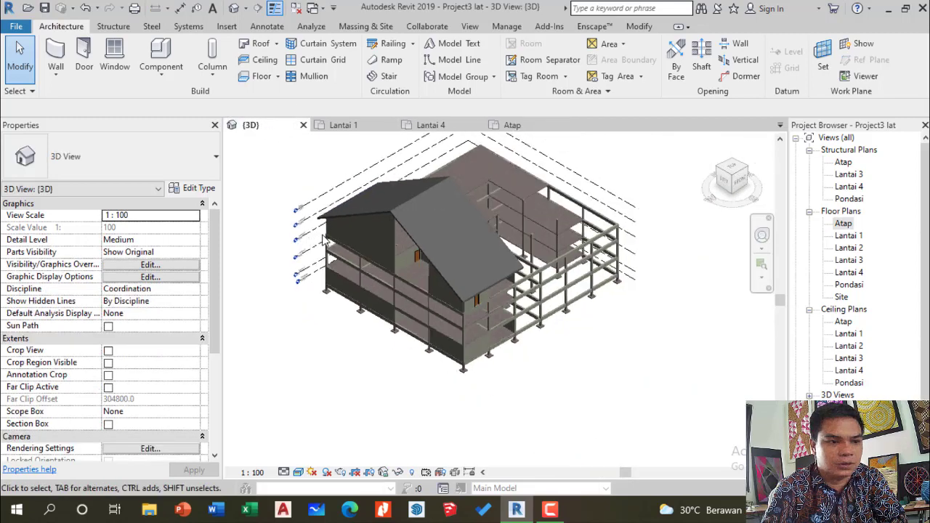
{"action": "scroll", "coordinate": [292, 172], "scroll_direction": "up", "scroll_amount": 1}
{"action": "scroll", "coordinate": [406, 280], "scroll_direction": "down", "scroll_amount": 1}
{"action": "scroll", "coordinate": [326, 147], "scroll_direction": "up", "scroll_amount": 2}
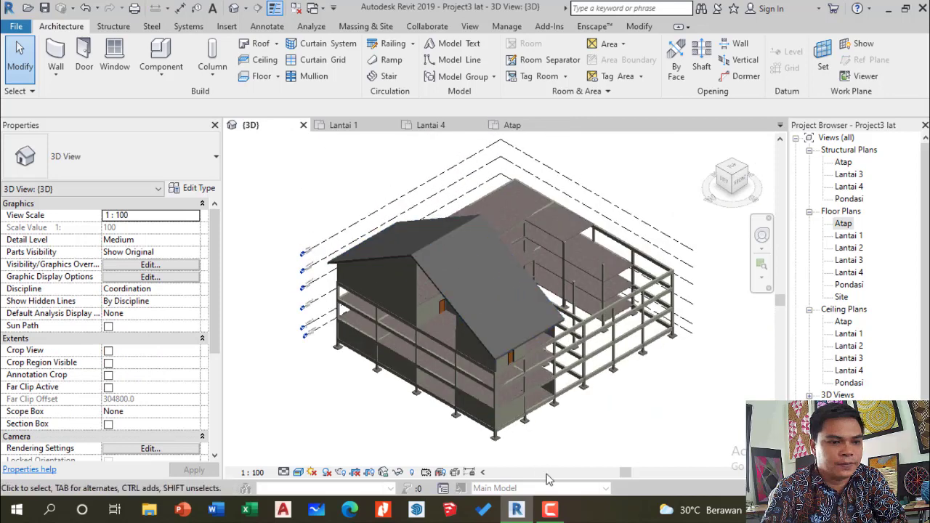
{"action": "mouse_move", "coordinate": [550, 509]}
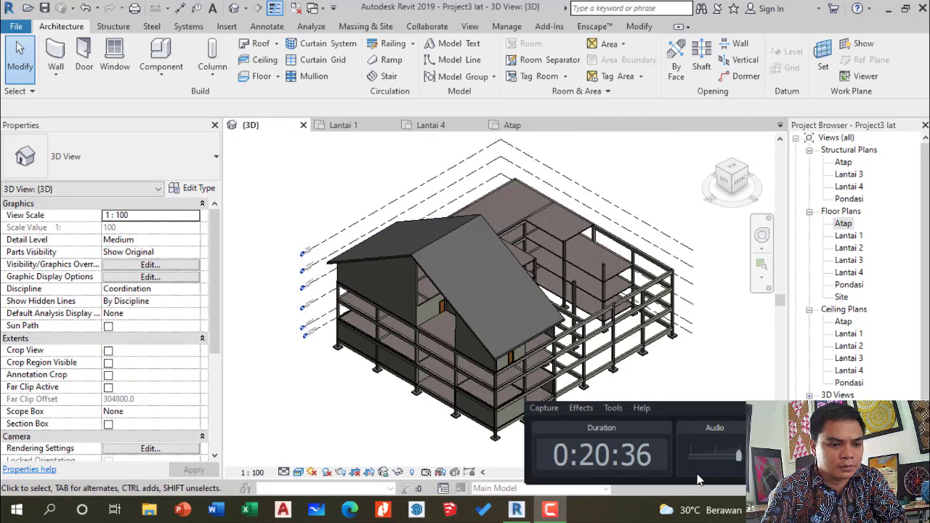
{"action": "left_click", "coordinate": [899, 462]}
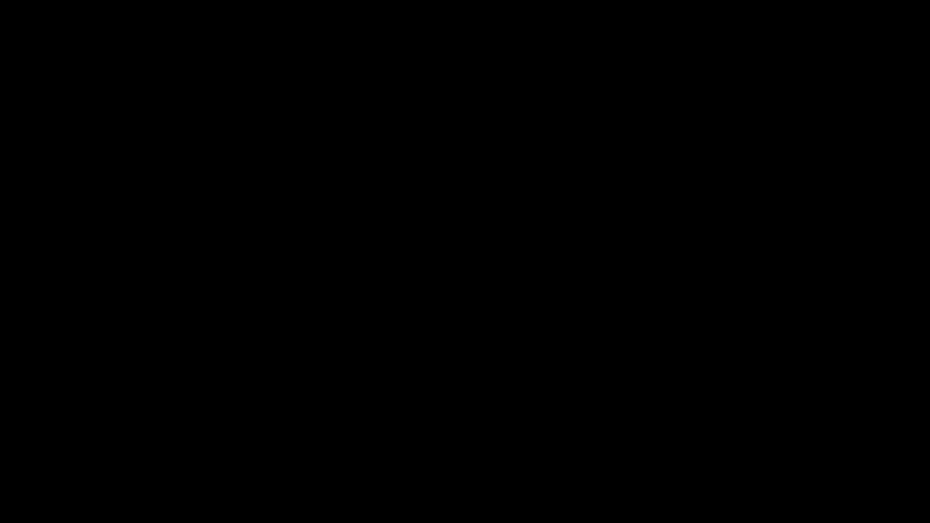